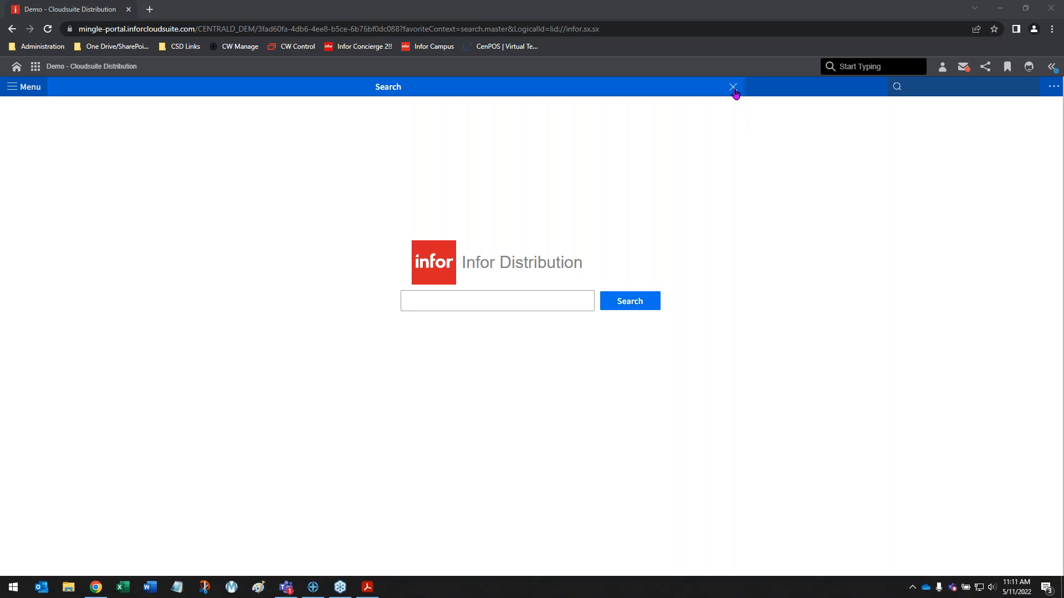
Close the Search page and open the customer Cash Receipts settings in Administrator Options.
{"action": "left_click", "coordinate": [733, 87]}
{"action": "left_click", "coordinate": [981, 87]}
{"action": "type", "text": "ao"}
{"action": "key", "text": "Down"}
{"action": "key", "text": "Return"}
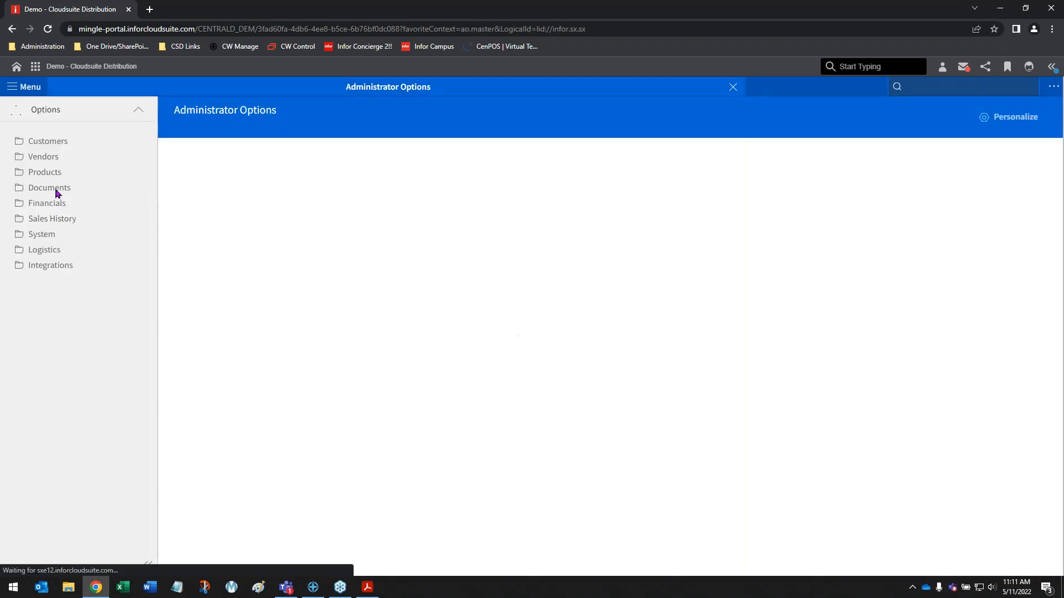
{"action": "left_click", "coordinate": [40, 142]}
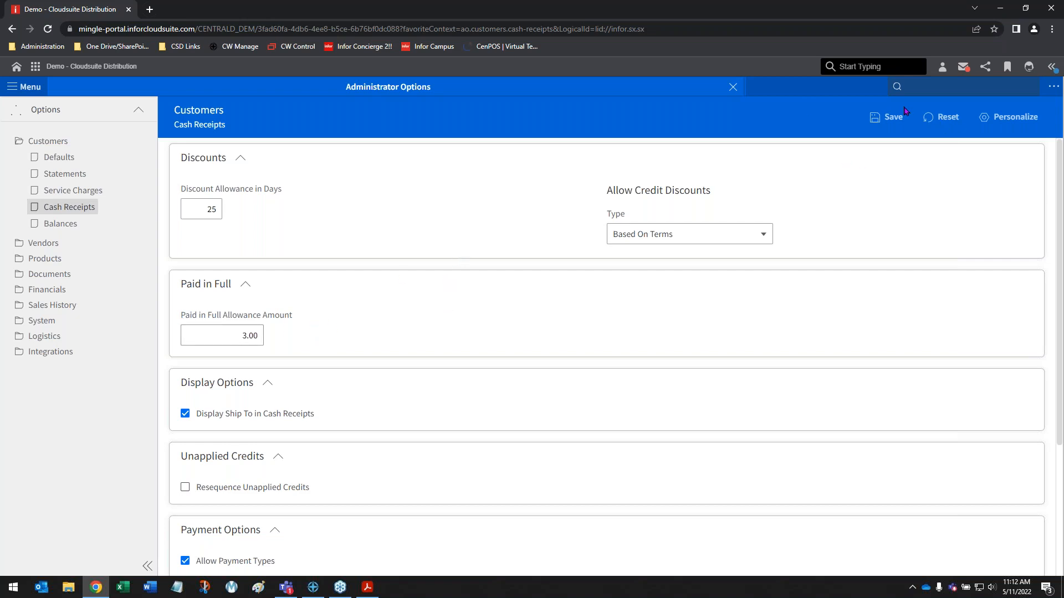
Close Administrator Options, open Lock Box Setup (arsl), and list all lock box records.
{"action": "left_click", "coordinate": [732, 89]}
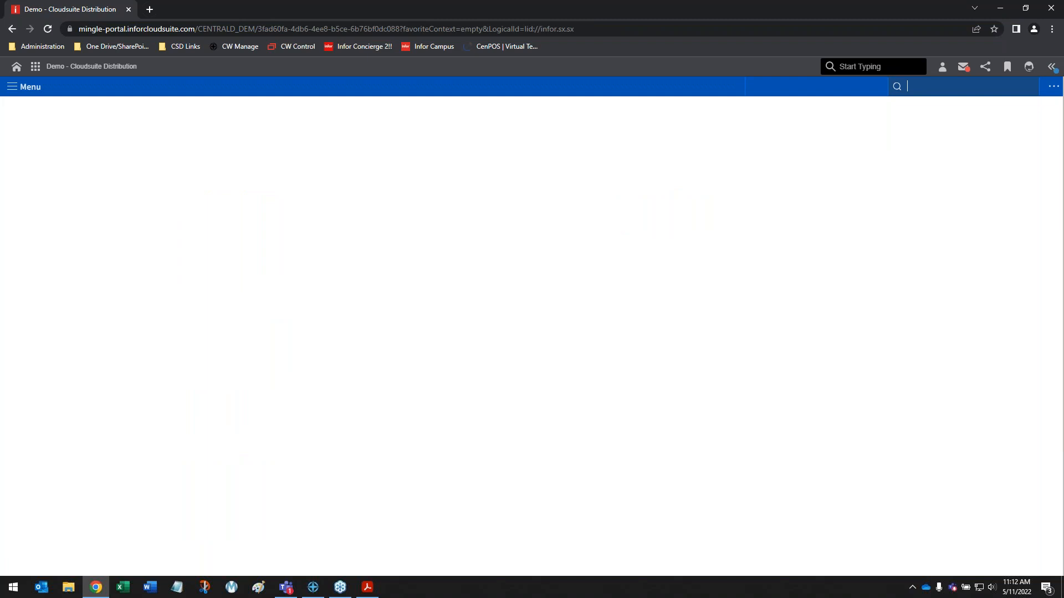
{"action": "type", "text": "arsl"}
{"action": "key", "text": "Down"}
{"action": "key", "text": "Down"}
{"action": "key", "text": "Down"}
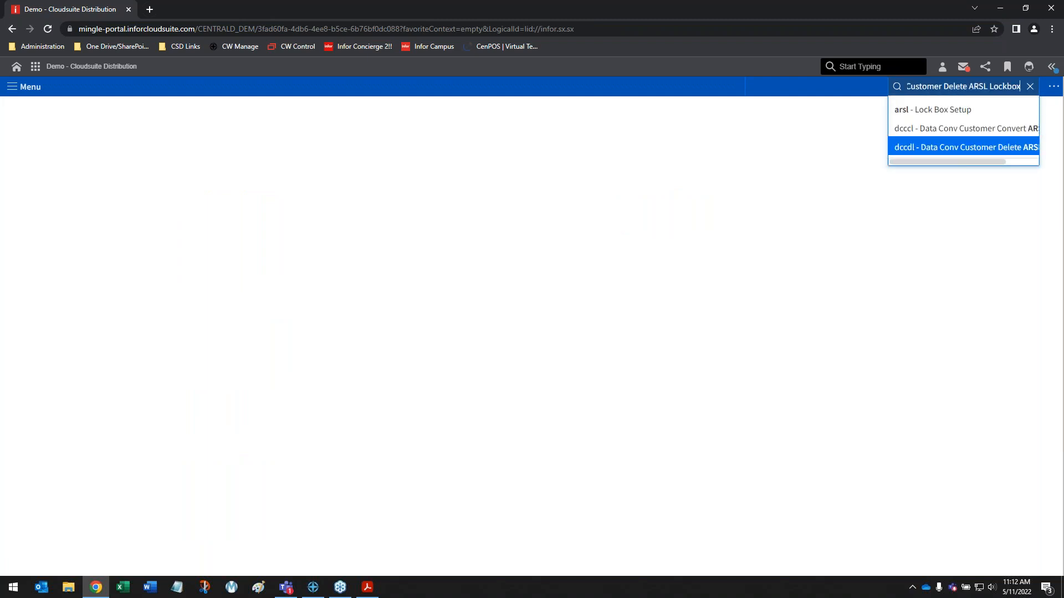
{"action": "key", "text": "Return"}
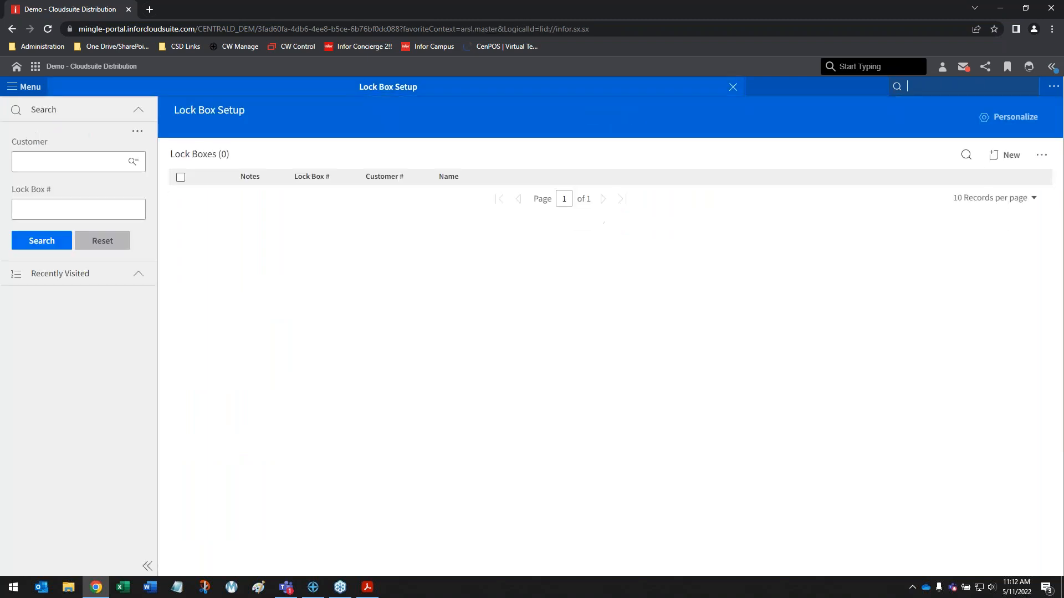
{"action": "left_click", "coordinate": [47, 240]}
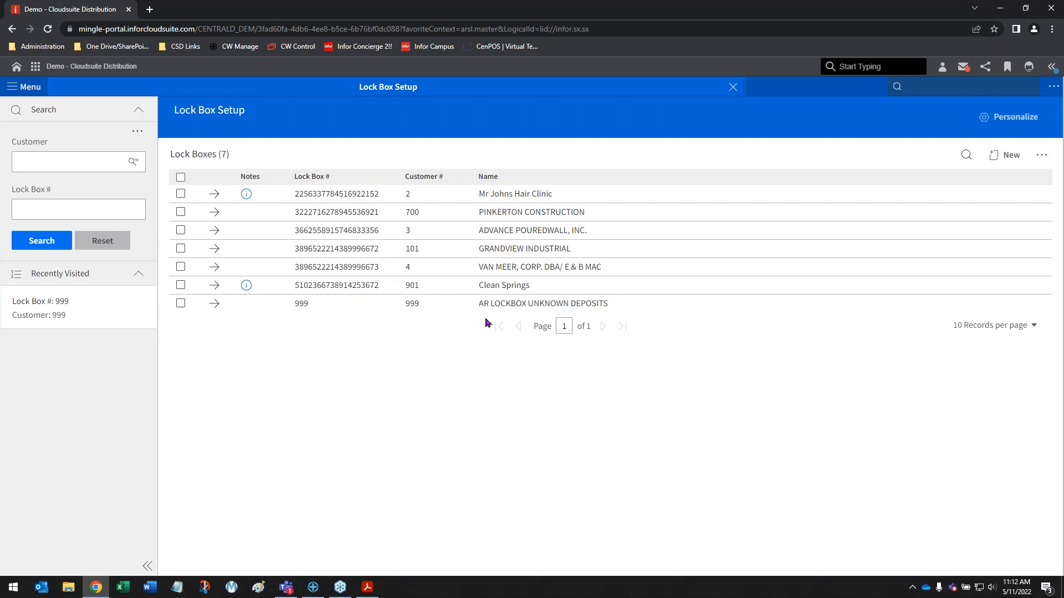
Open the AR LOCKBOX UNKNOWN DEPOSITS customer record in Customer Setup (arsc).
{"action": "left_click", "coordinate": [947, 81]}
{"action": "type", "text": "arsc"}
{"action": "key", "text": "Down"}
{"action": "key", "text": "Down"}
{"action": "key", "text": "Down"}
{"action": "key", "text": "Up"}
{"action": "key", "text": "Up"}
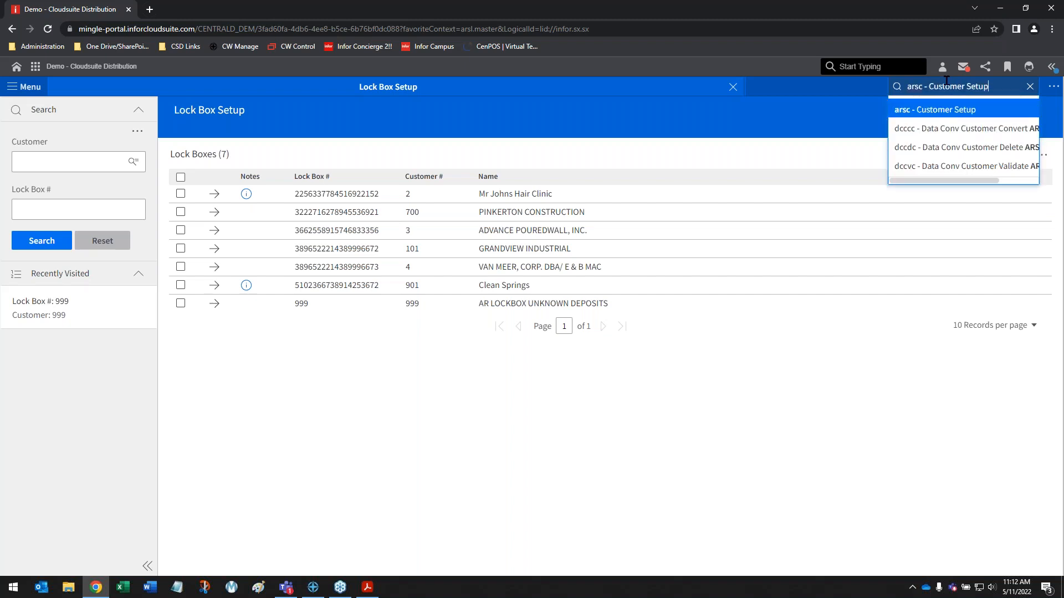
{"action": "key", "text": "Return"}
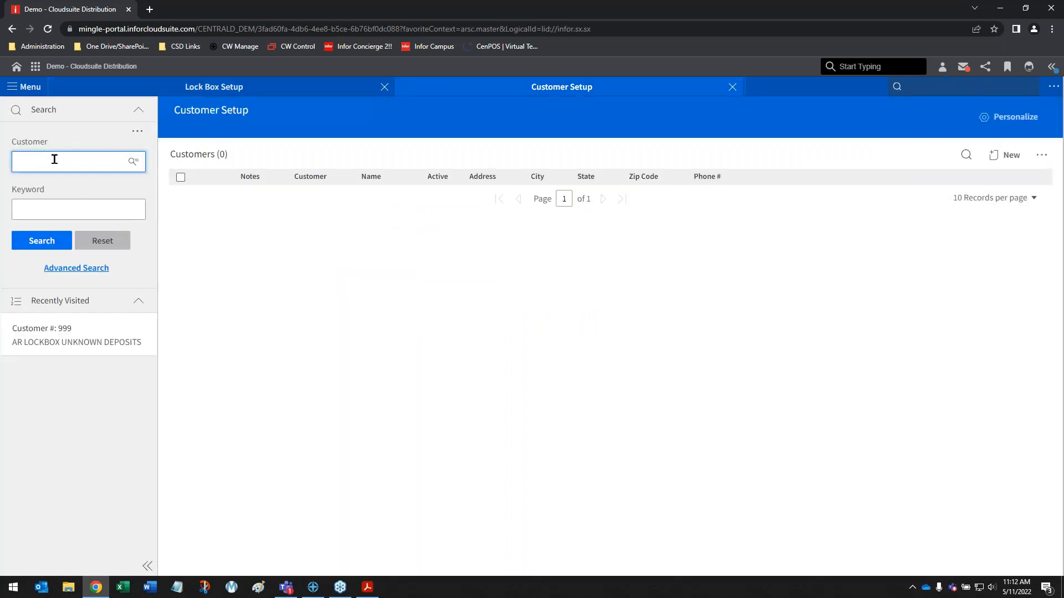
{"action": "type", "text": "999"}
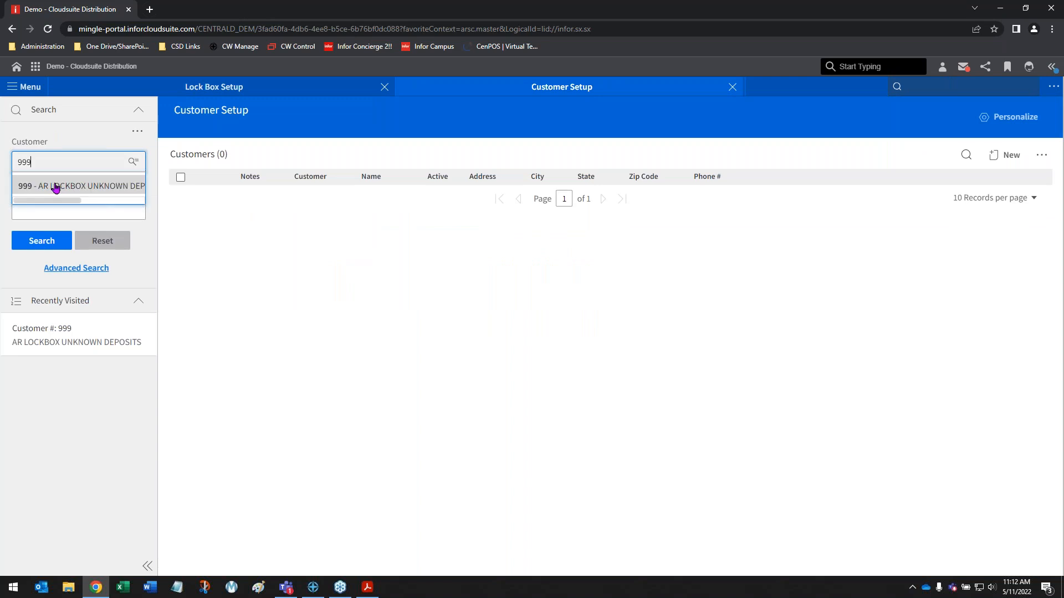
{"action": "left_click", "coordinate": [54, 185]}
{"action": "left_click", "coordinate": [42, 244]}
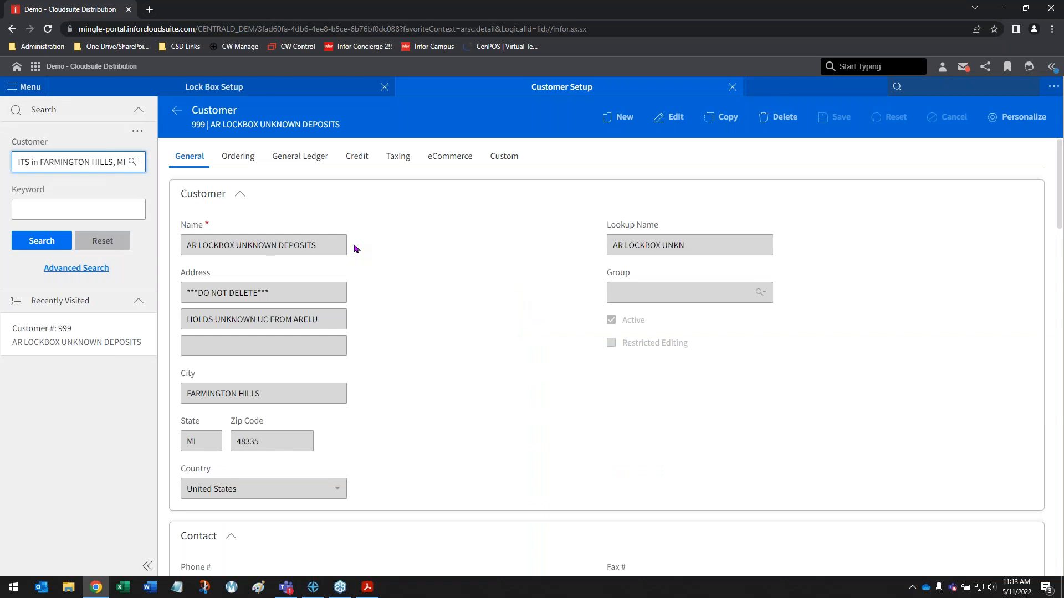
Examine the credit limit, sales order status and other credit settings of the lockbox dummy customer, and return to its general information.
{"action": "left_click", "coordinate": [357, 158]}
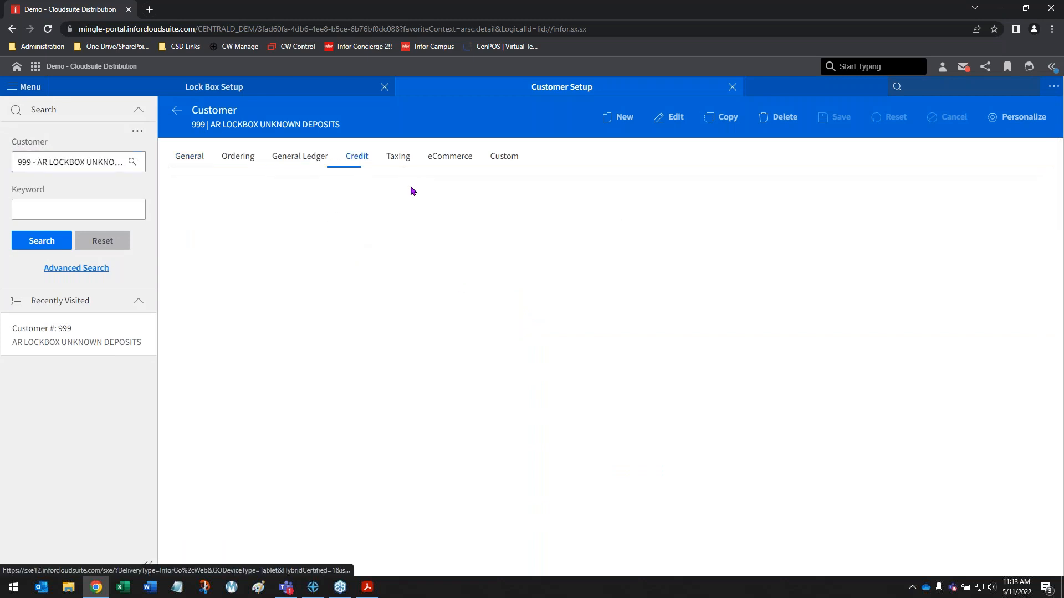
{"action": "scroll", "coordinate": [369, 418], "scroll_direction": "down", "scroll_amount": 3}
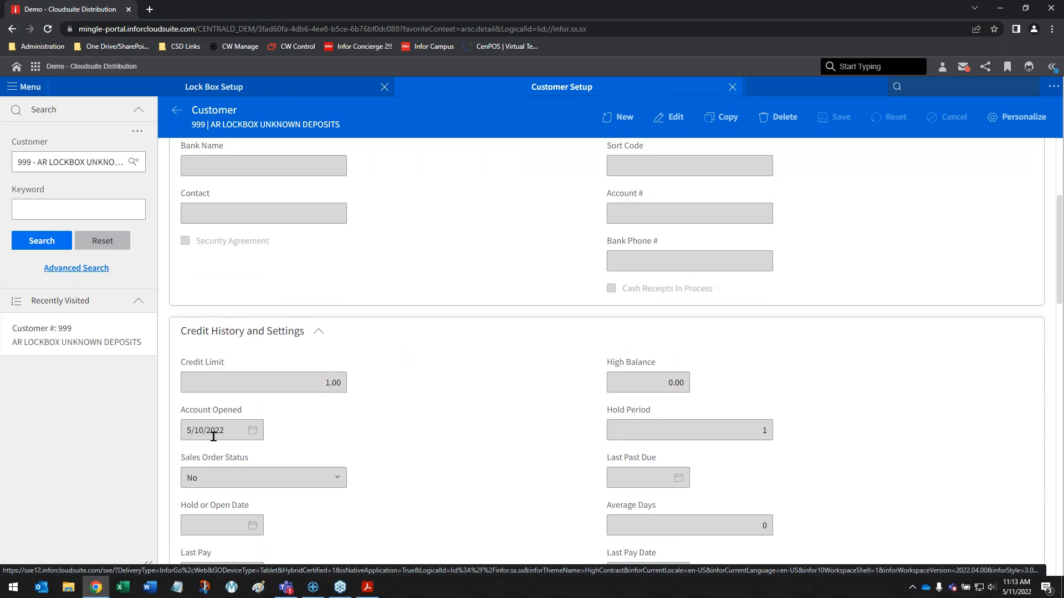
{"action": "scroll", "coordinate": [213, 436], "scroll_direction": "down", "scroll_amount": 1}
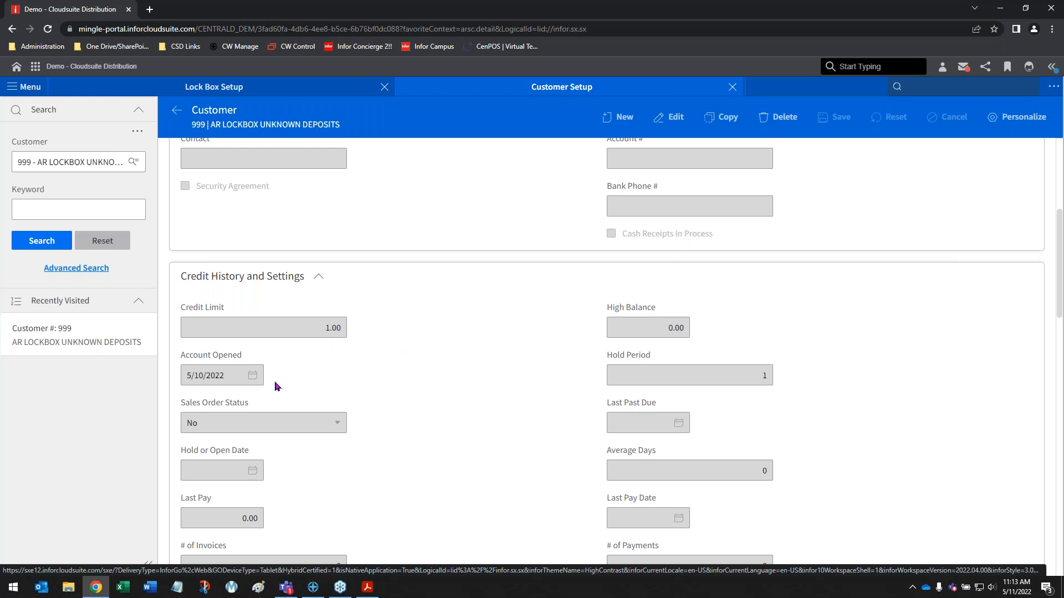
{"action": "scroll", "coordinate": [442, 364], "scroll_direction": "up", "scroll_amount": 4}
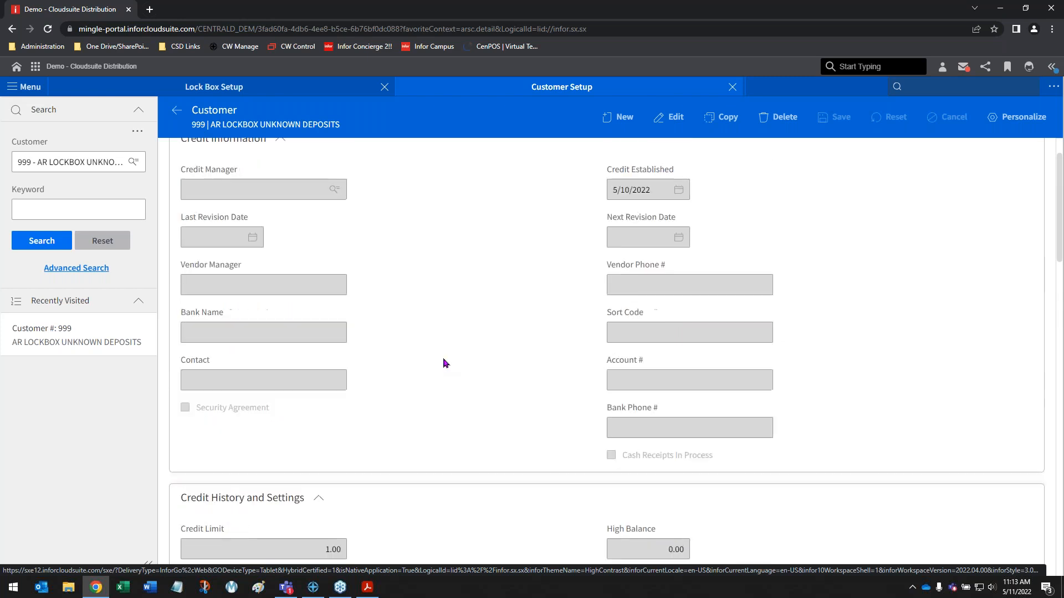
{"action": "scroll", "coordinate": [443, 361], "scroll_direction": "down", "scroll_amount": 1}
{"action": "scroll", "coordinate": [442, 360], "scroll_direction": "up", "scroll_amount": 2}
{"action": "scroll", "coordinate": [404, 202], "scroll_direction": "down", "scroll_amount": 1}
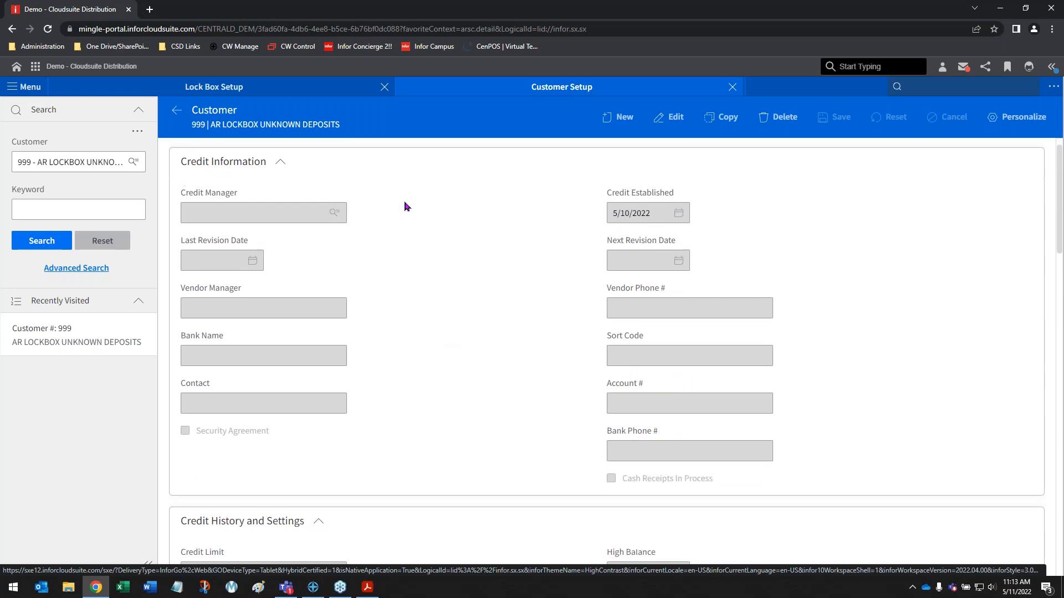
{"action": "scroll", "coordinate": [404, 171], "scroll_direction": "up", "scroll_amount": 1}
{"action": "left_click", "coordinate": [187, 158]}
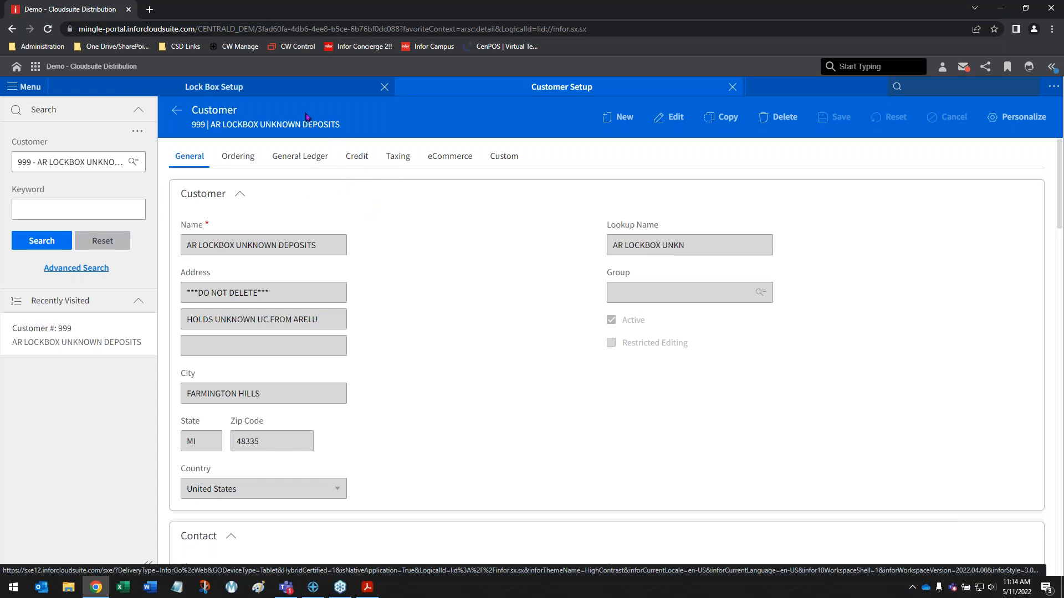
Return to Lock Box Setup and examine the lock box and customer numbers of the Mr Johns Hair Clinic record.
{"action": "left_click", "coordinate": [224, 88]}
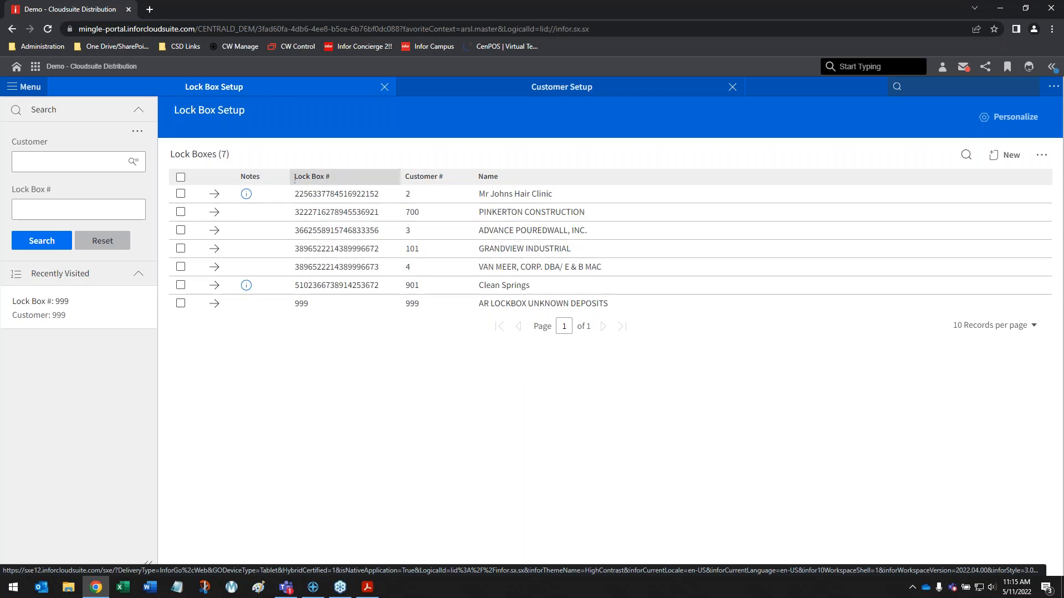
{"action": "left_click_drag", "start_coordinate": [293, 194], "coordinate": [389, 200]}
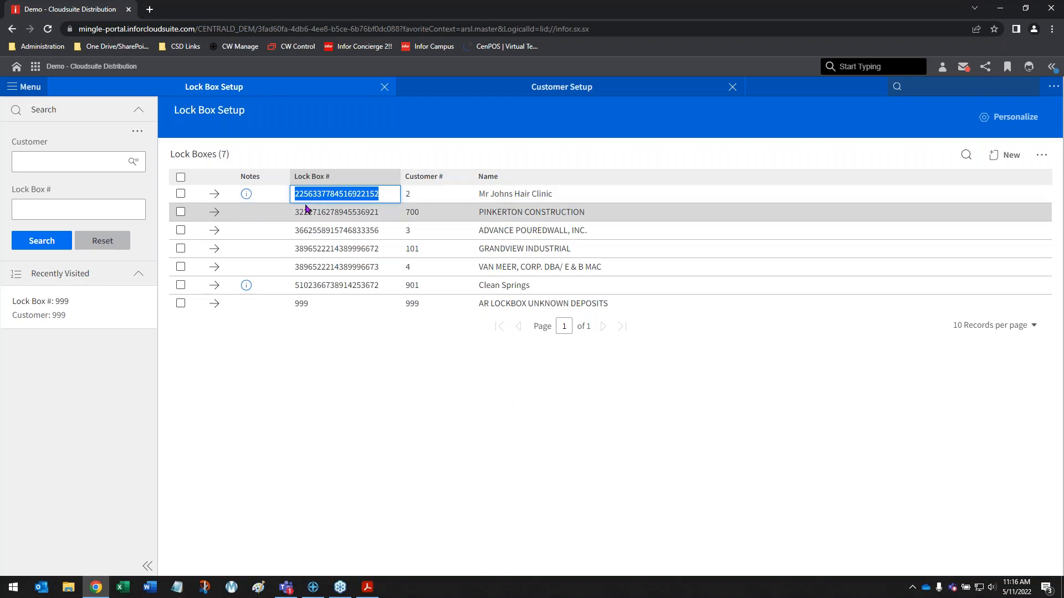
{"action": "left_click", "coordinate": [406, 195]}
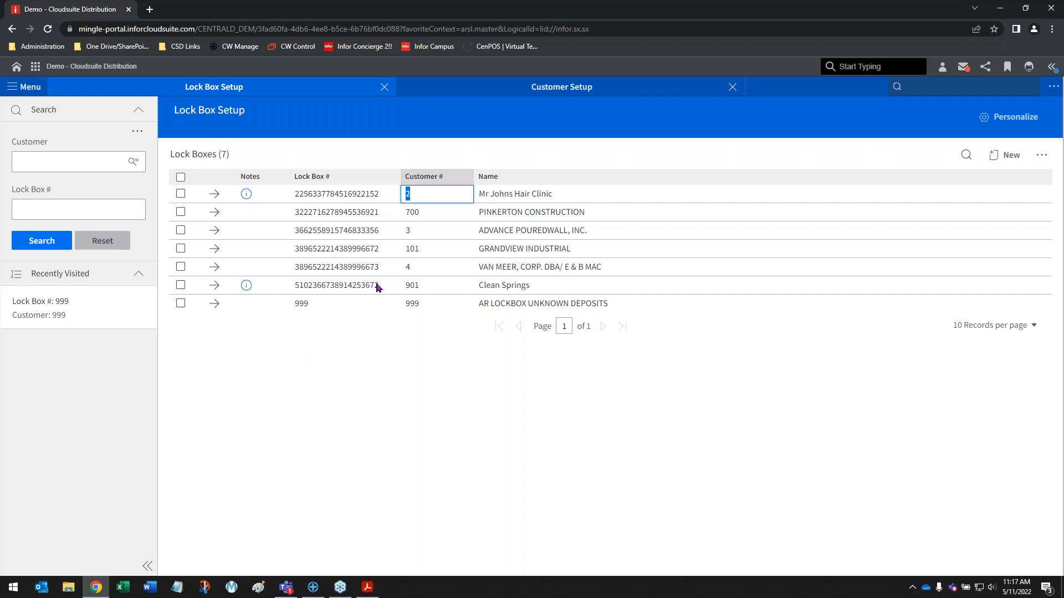
Close both setup pages, reopen Customer Setup, and view the credit history and settings of Penske Truck Leasing.
{"action": "left_click", "coordinate": [384, 89]}
{"action": "left_click", "coordinate": [732, 87]}
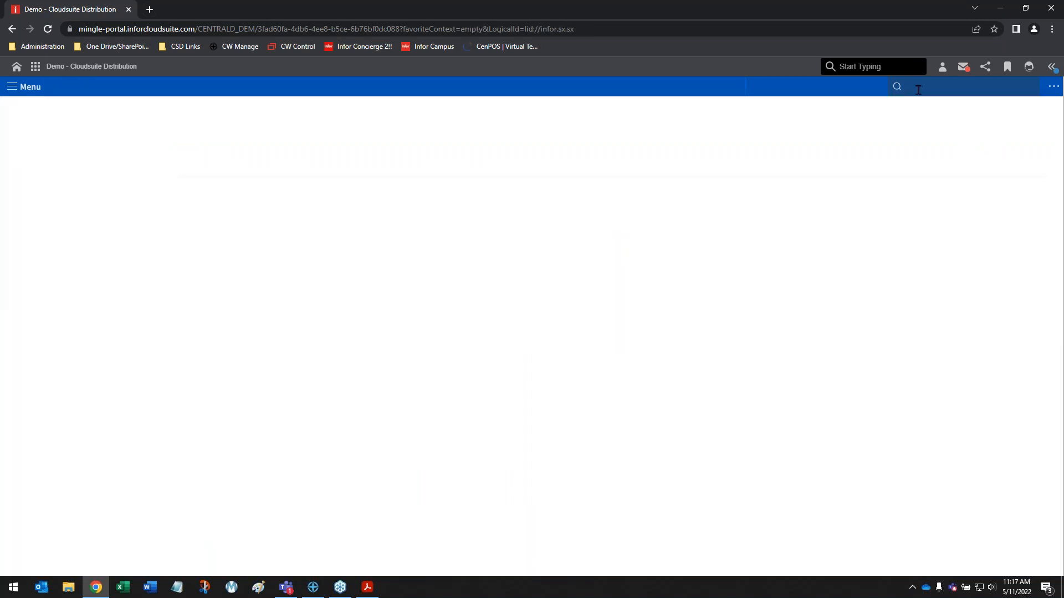
{"action": "type", "text": "arsc"}
{"action": "left_click", "coordinate": [920, 110]}
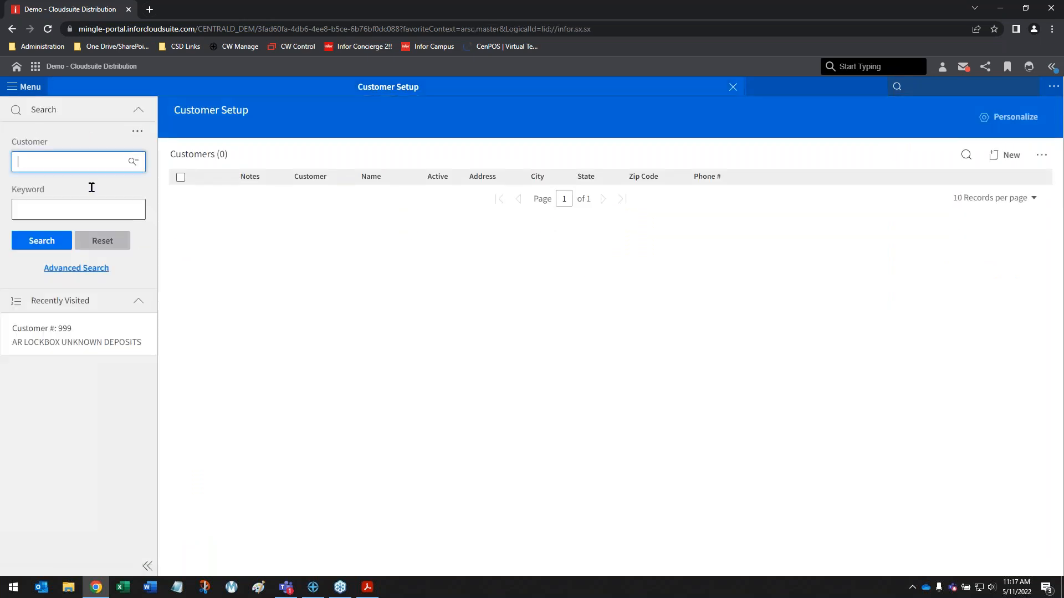
{"action": "left_click", "coordinate": [57, 158]}
{"action": "left_click", "coordinate": [57, 224]}
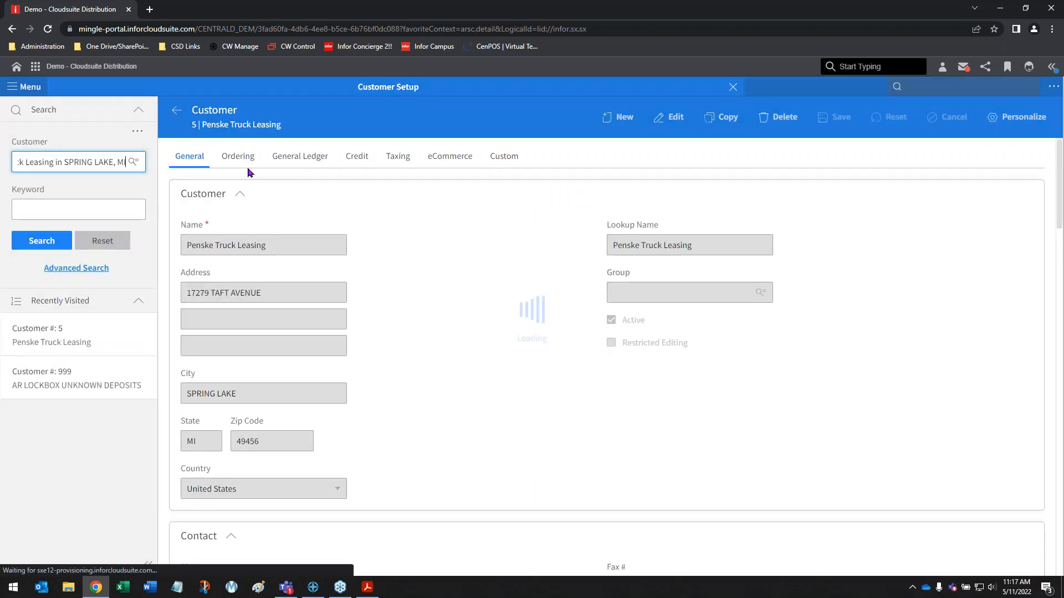
{"action": "left_click", "coordinate": [354, 161]}
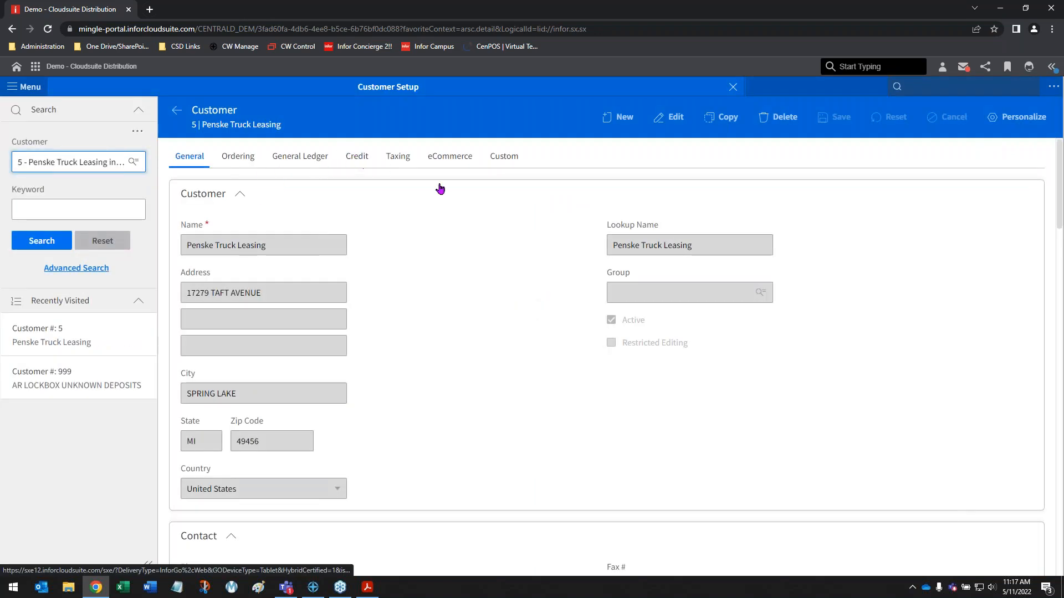
{"action": "scroll", "coordinate": [509, 371], "scroll_direction": "down", "scroll_amount": 3}
{"action": "scroll", "coordinate": [509, 371], "scroll_direction": "down", "scroll_amount": 6}
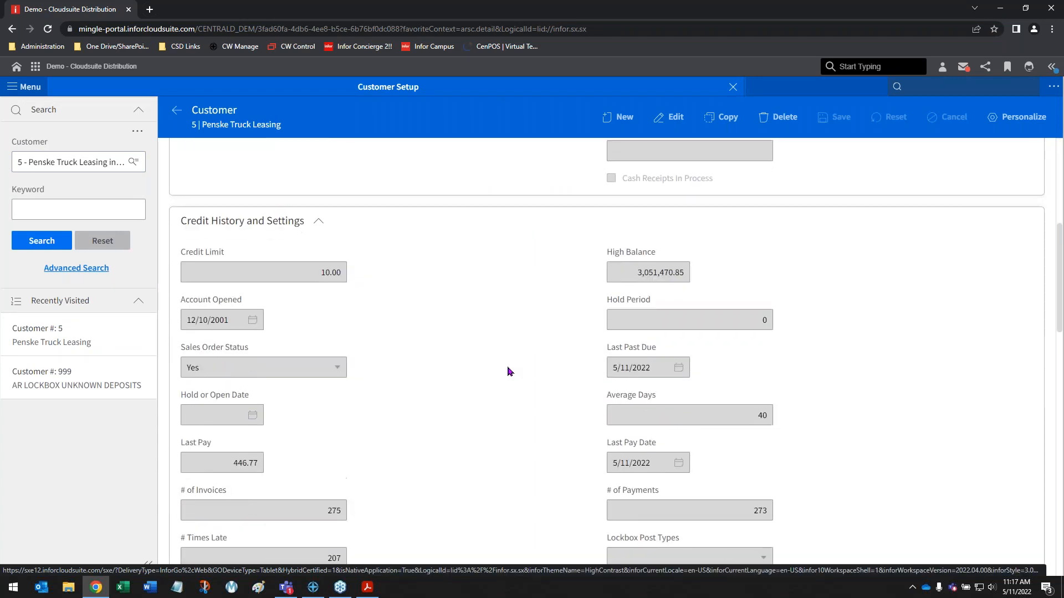
Open the Penske Truck Leasing record for editing, examine the Lockbox Post Types choices, keep the blank one, and close Customer Setup without saving.
{"action": "left_click", "coordinate": [673, 117]}
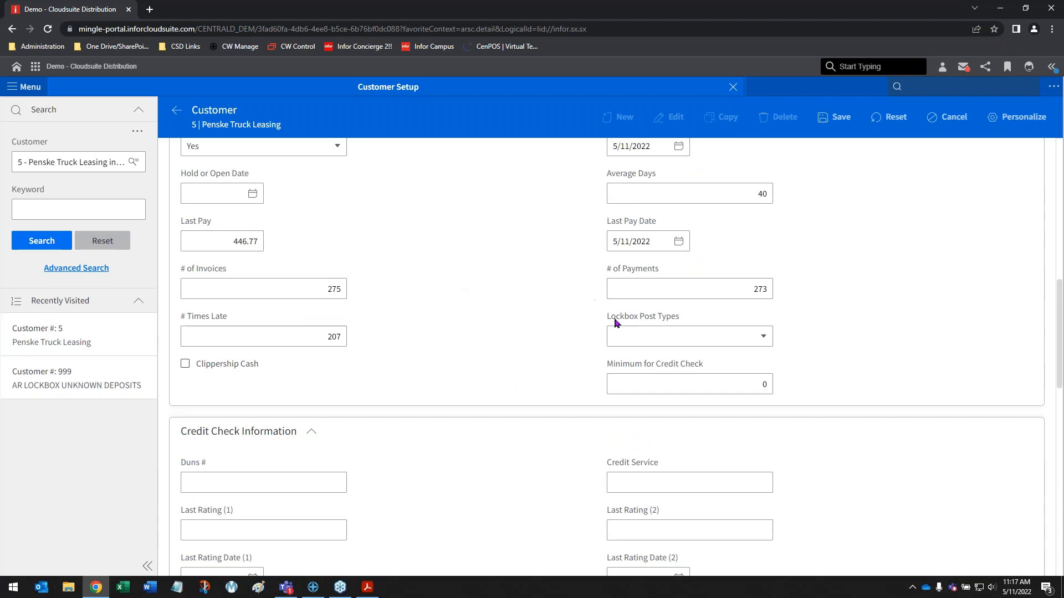
{"action": "left_click_drag", "start_coordinate": [608, 323], "coordinate": [692, 304]}
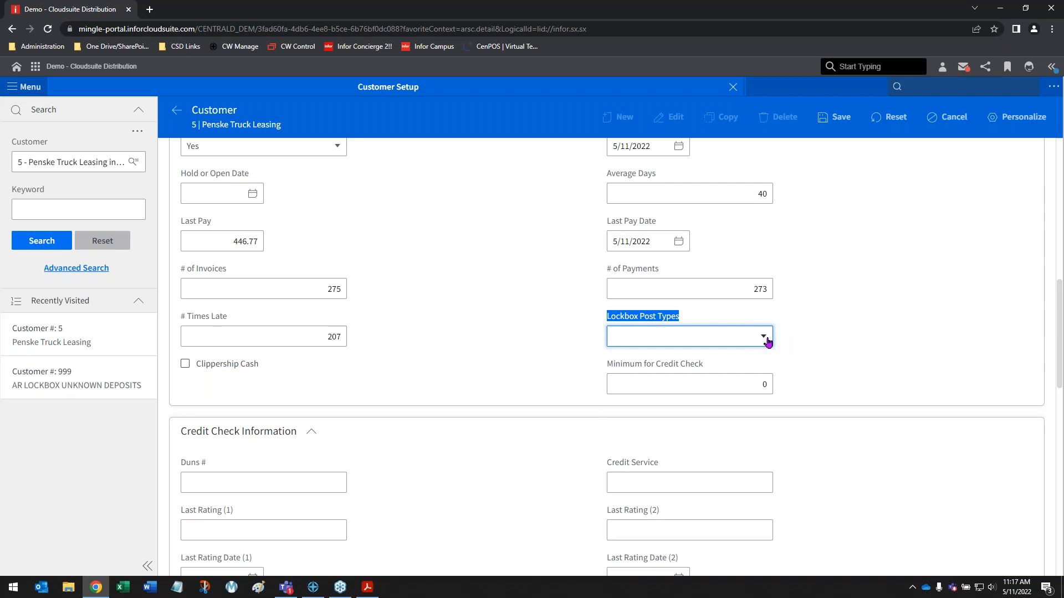
{"action": "left_click", "coordinate": [766, 339]}
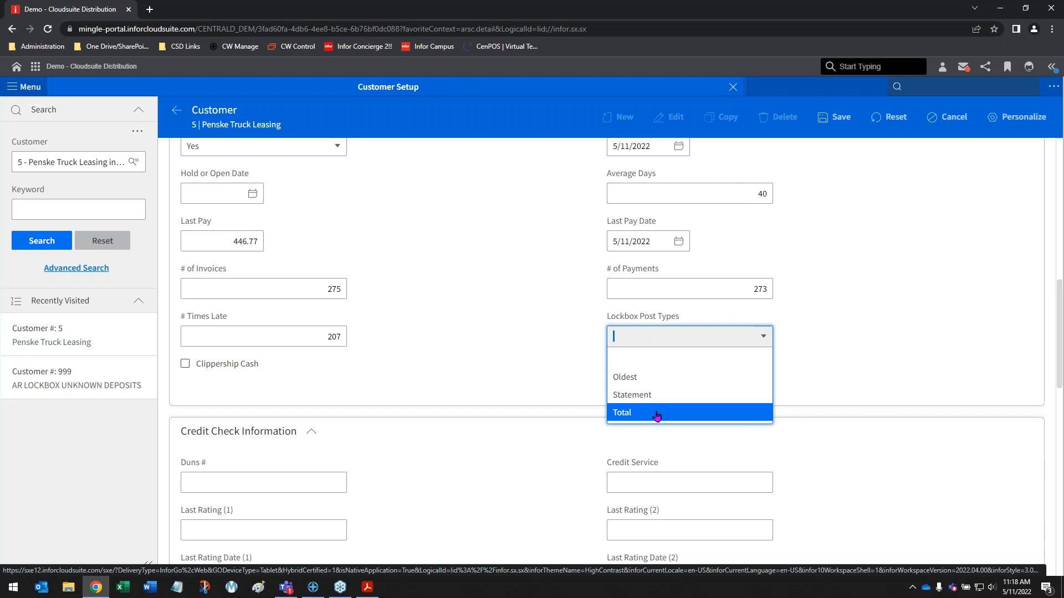
{"action": "left_click", "coordinate": [650, 361]}
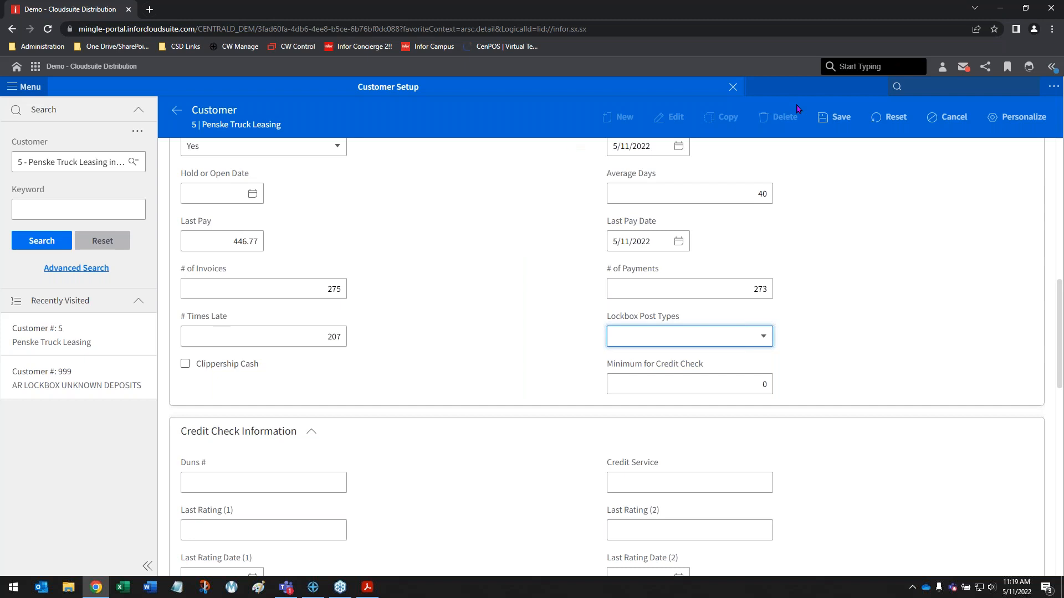
{"action": "left_click", "coordinate": [176, 110]}
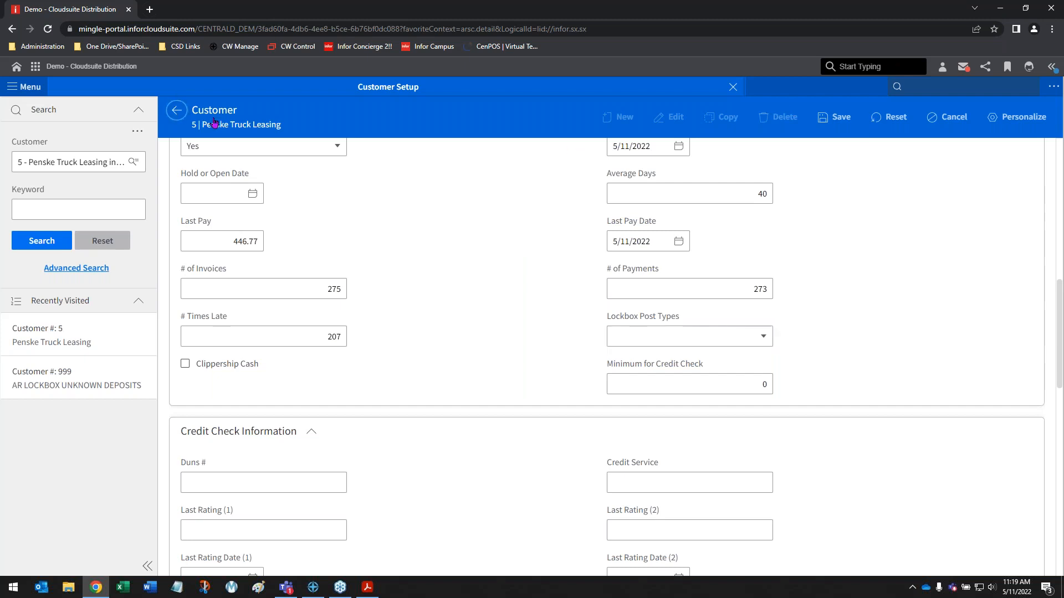
{"action": "left_click", "coordinate": [733, 87]}
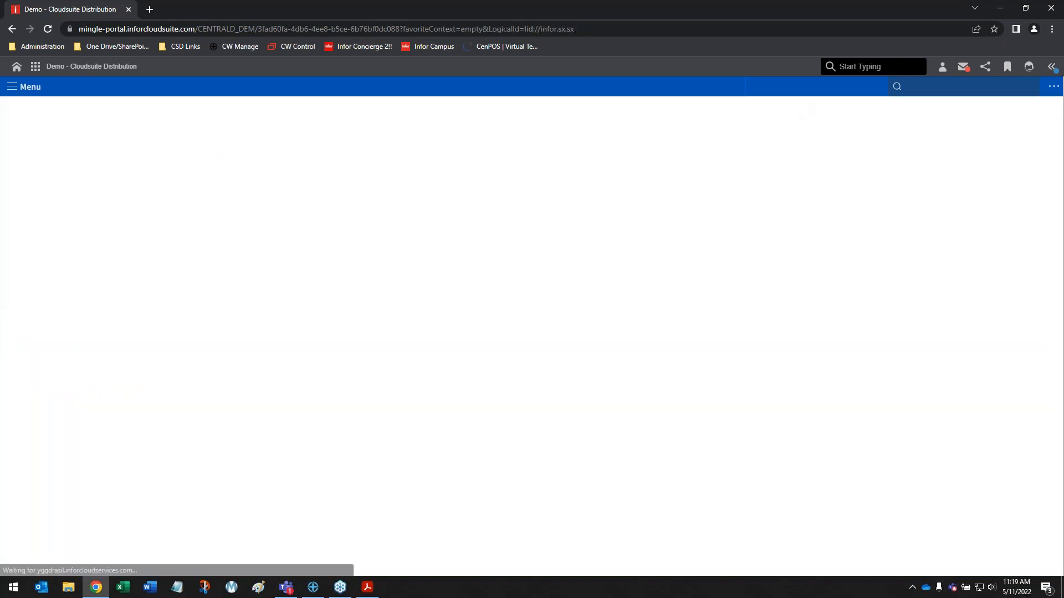
Open the AR Entry Lockbox Import report (areli), copy the stored ARELILBX report, and advance to its options.
{"action": "type", "text": "areli"}
{"action": "key", "text": "Down"}
{"action": "key", "text": "Return"}
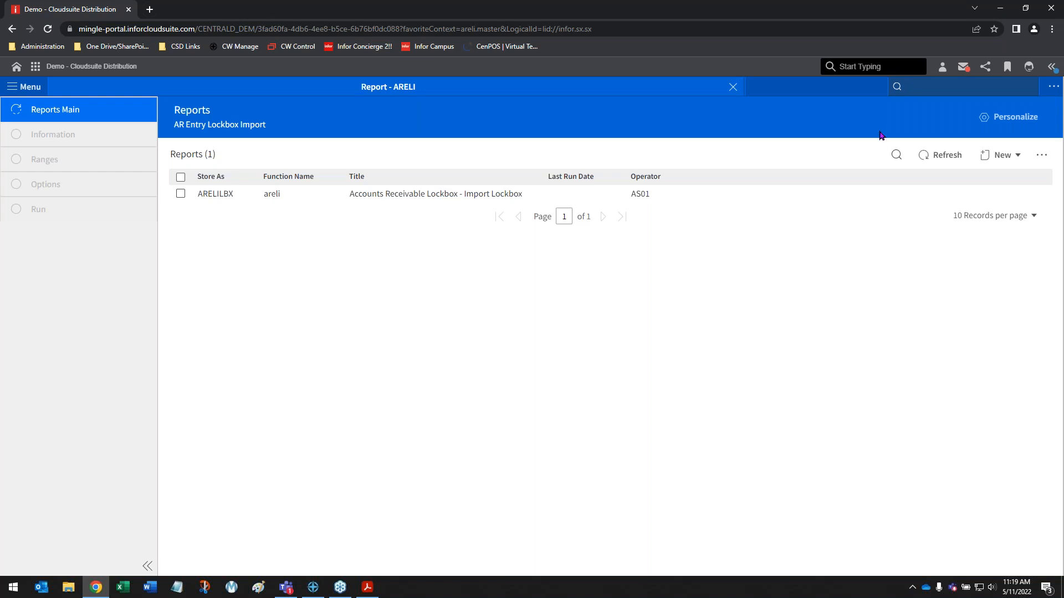
{"action": "left_click", "coordinate": [180, 193]}
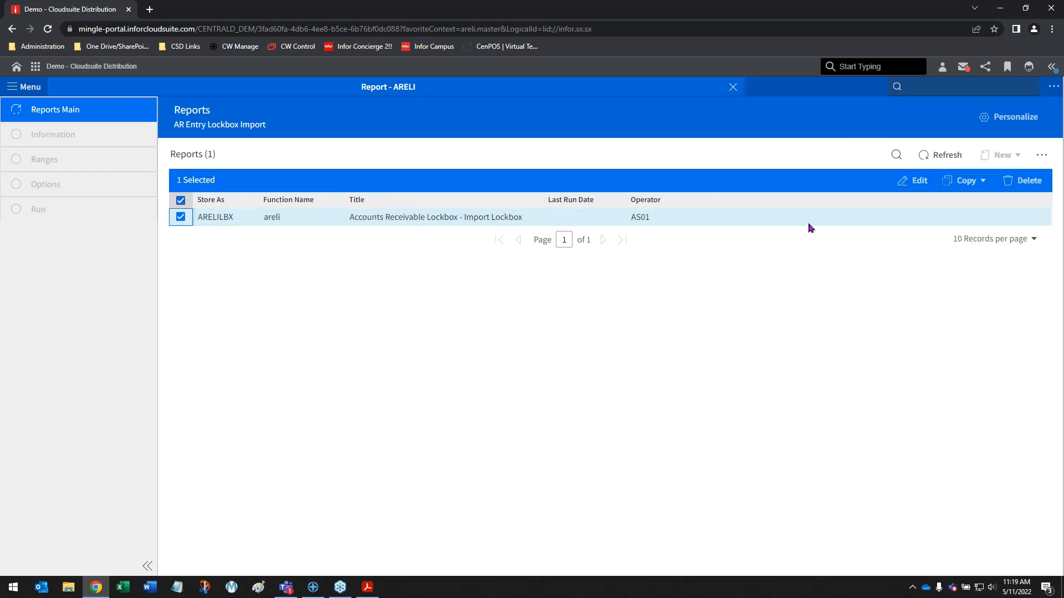
{"action": "left_click", "coordinate": [967, 181]}
{"action": "left_click", "coordinate": [957, 222]}
{"action": "left_click", "coordinate": [884, 117]}
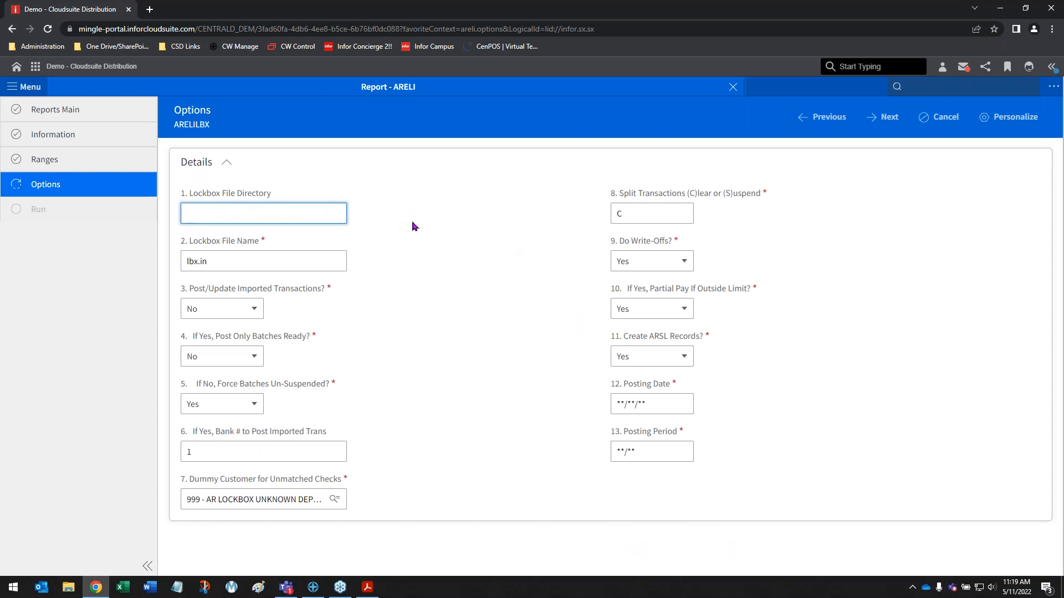
Set Post/Update Imported Transactions to Yes, Post Only Batches Ready to Yes, and Force Batches Un-Suspended to No in the import options.
{"action": "left_click", "coordinate": [216, 264]}
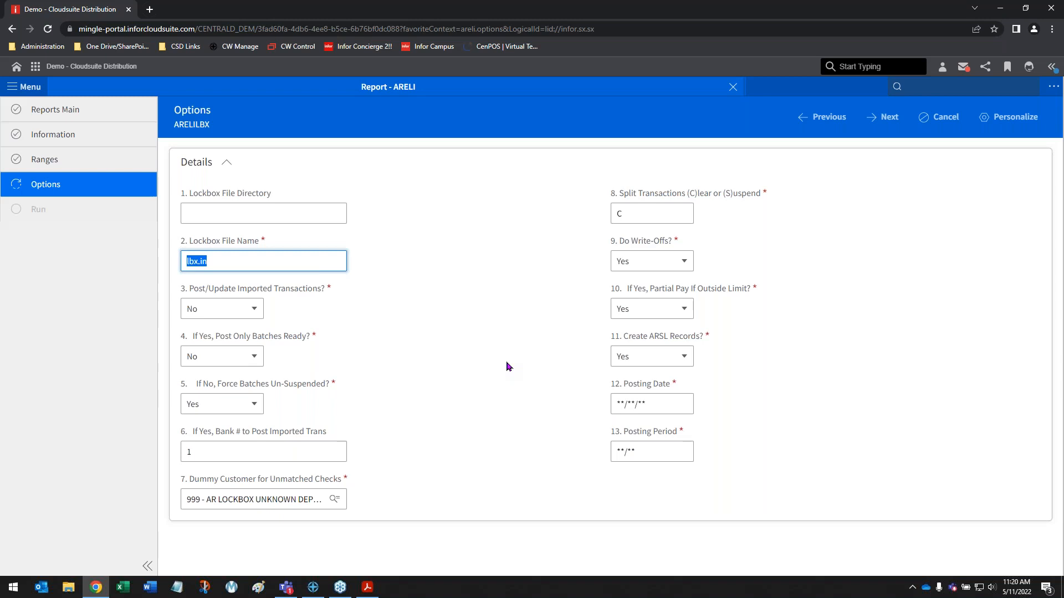
{"action": "left_click", "coordinate": [366, 314]}
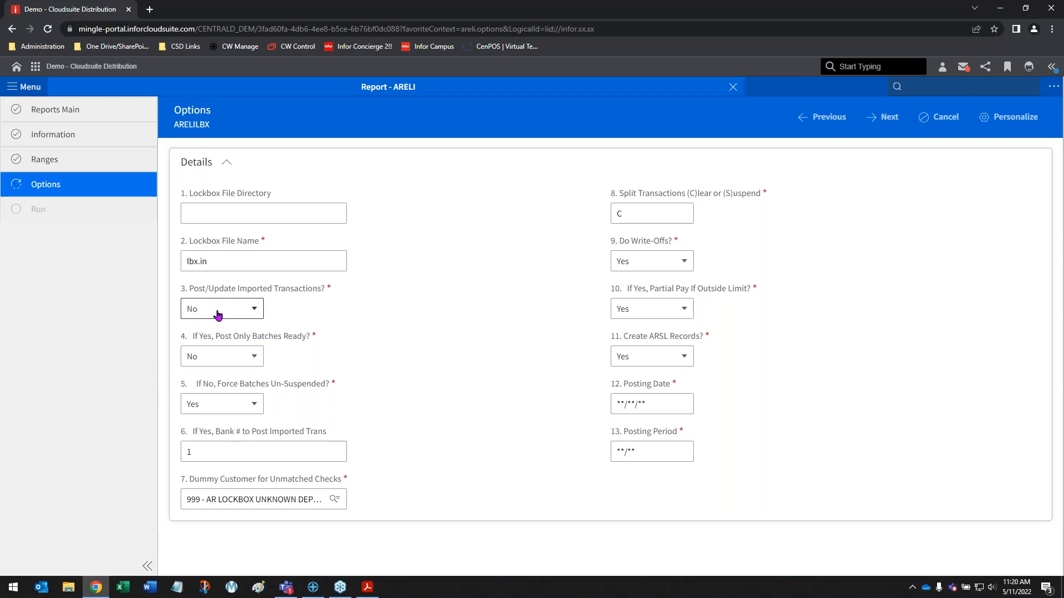
{"action": "left_click", "coordinate": [221, 316]}
{"action": "left_click", "coordinate": [222, 331]}
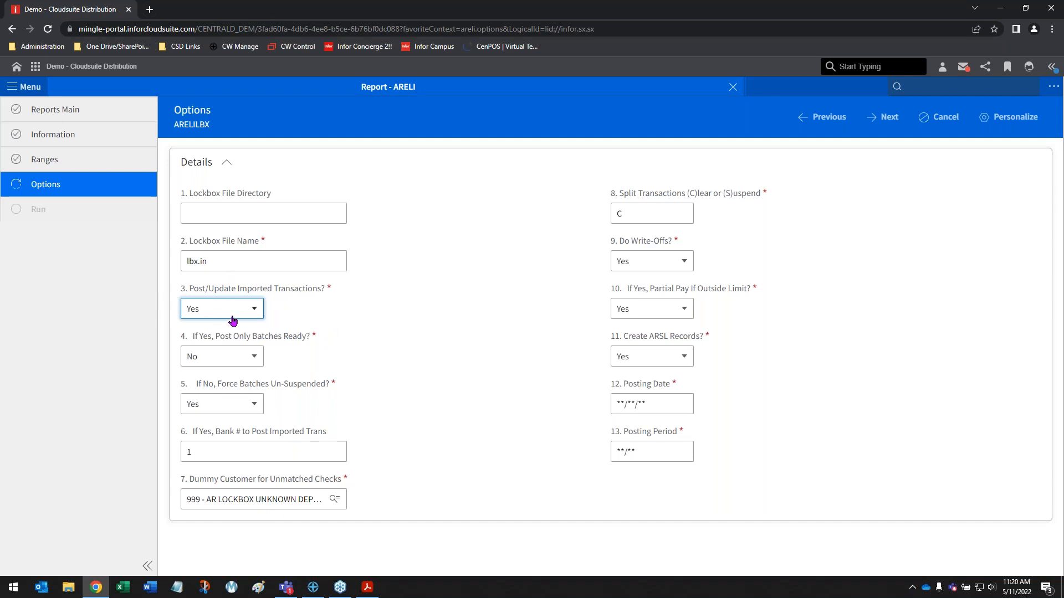
{"action": "left_click", "coordinate": [218, 357]}
{"action": "left_click", "coordinate": [237, 378]}
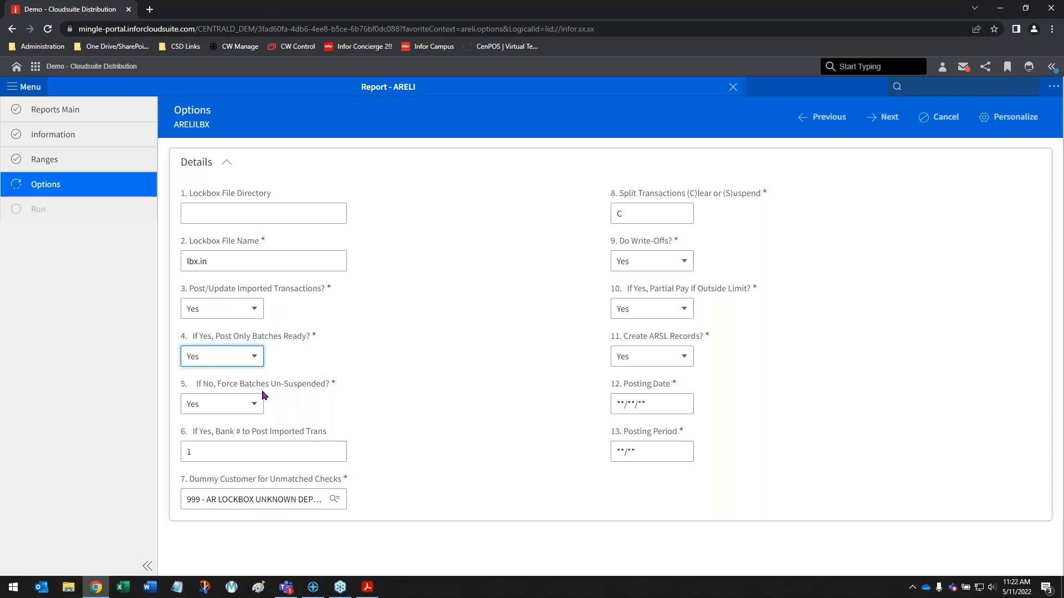
{"action": "left_click", "coordinate": [239, 410]}
{"action": "left_click", "coordinate": [227, 442]}
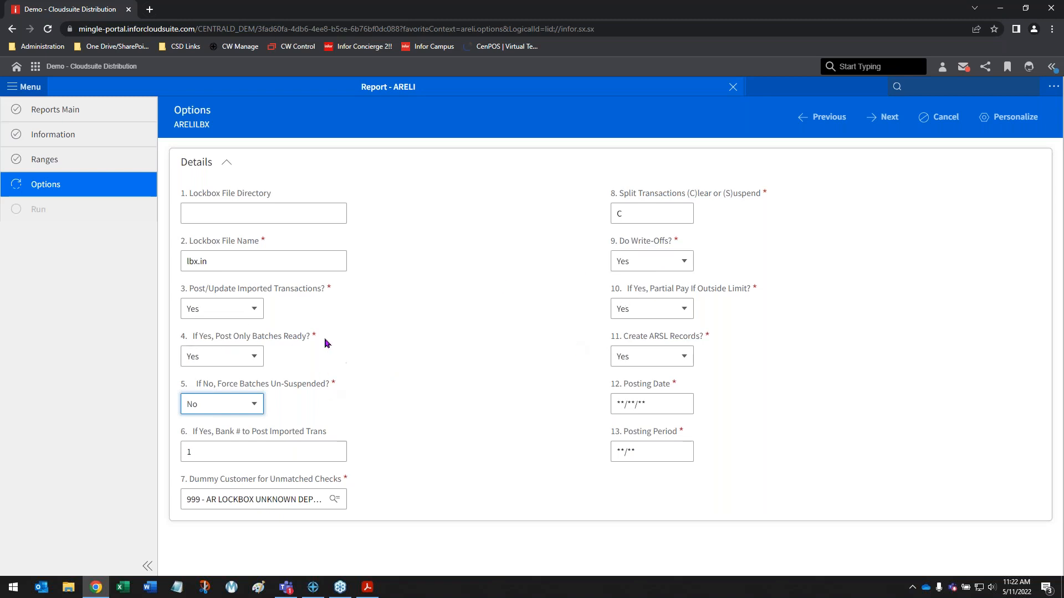
Examine the Post/Update Imported Transactions, bank number, and Split Transactions options of the lockbox import.
{"action": "left_click", "coordinate": [182, 292]}
{"action": "left_click_drag", "start_coordinate": [183, 292], "coordinate": [328, 295]}
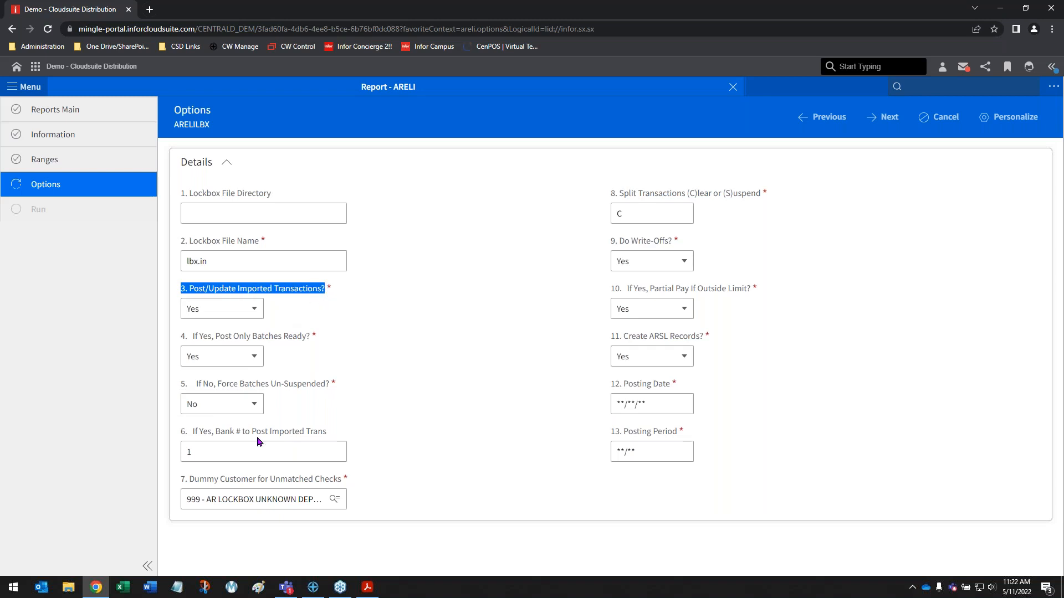
{"action": "double_click", "coordinate": [197, 452]}
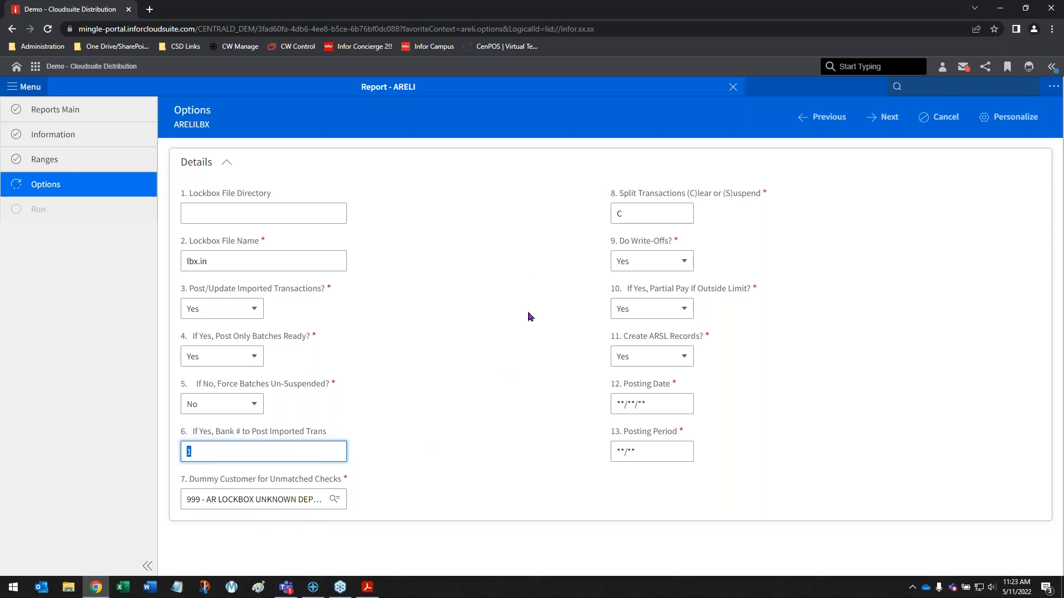
{"action": "left_click_drag", "start_coordinate": [612, 192], "coordinate": [772, 204]}
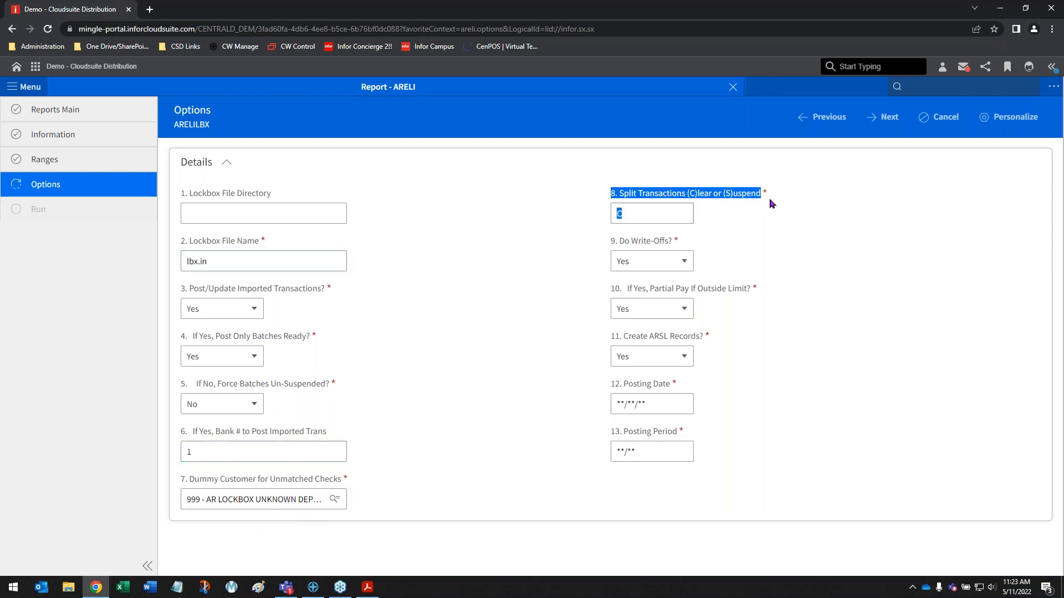
{"action": "left_click", "coordinate": [641, 210]}
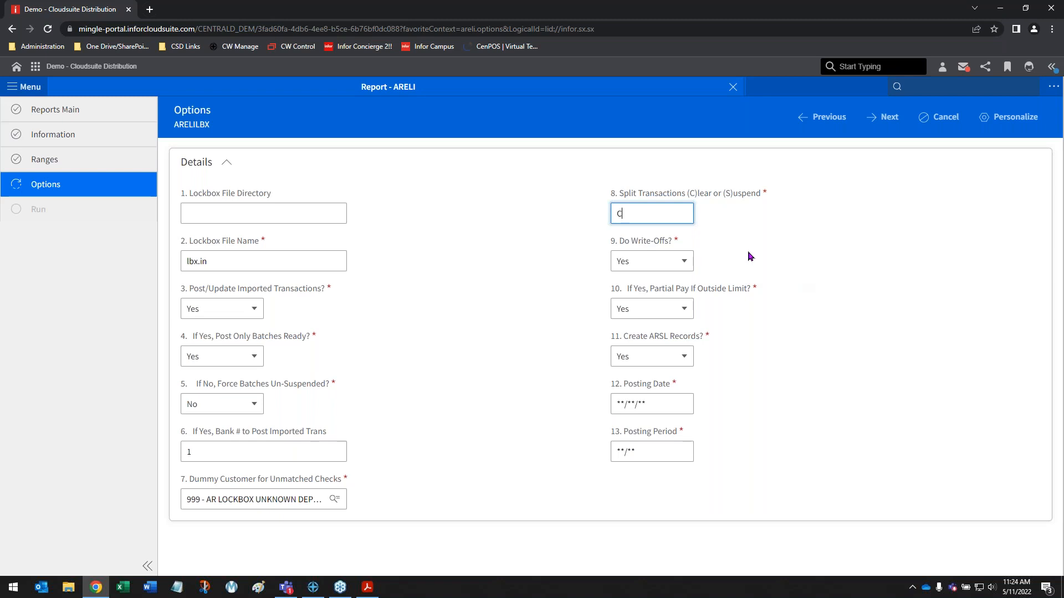
{"action": "double_click", "coordinate": [610, 213]}
Try Do Write-Offs as No, restore it to Yes, and view the choices for Partial Pay If Outside Limit.
{"action": "left_click_drag", "start_coordinate": [610, 244], "coordinate": [688, 249]}
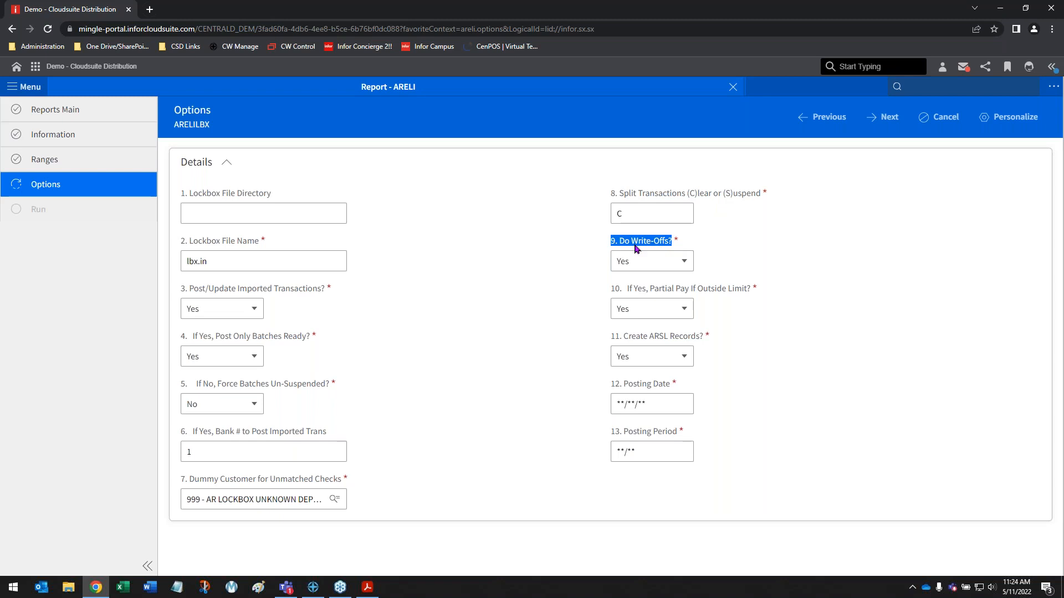
{"action": "left_click", "coordinate": [653, 268]}
{"action": "left_click", "coordinate": [653, 300]}
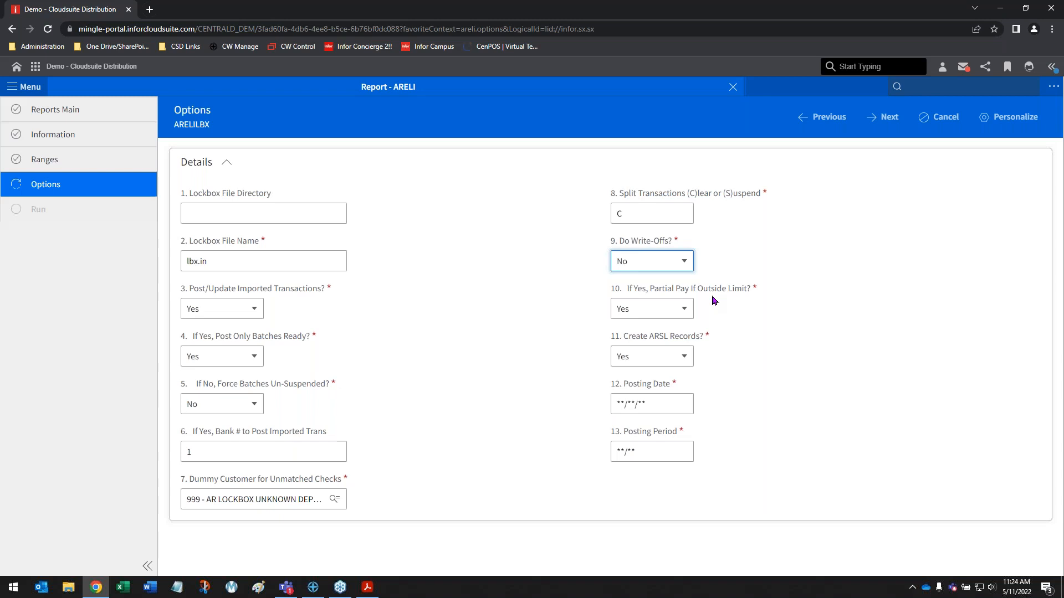
{"action": "left_click", "coordinate": [652, 268]}
{"action": "left_click", "coordinate": [657, 299]}
{"action": "left_click", "coordinate": [652, 313]}
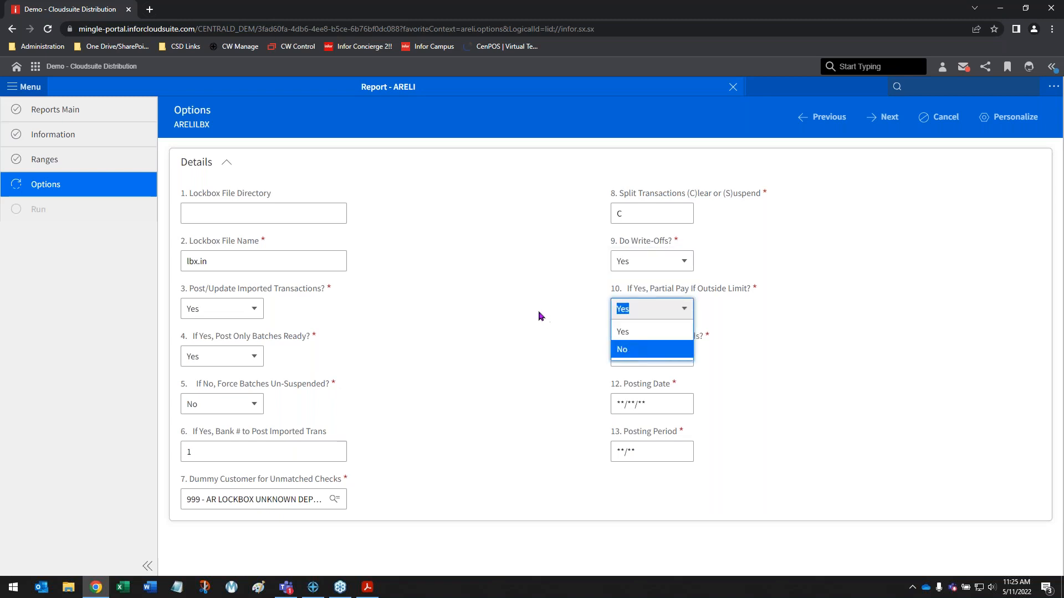
{"action": "left_click", "coordinate": [551, 297]}
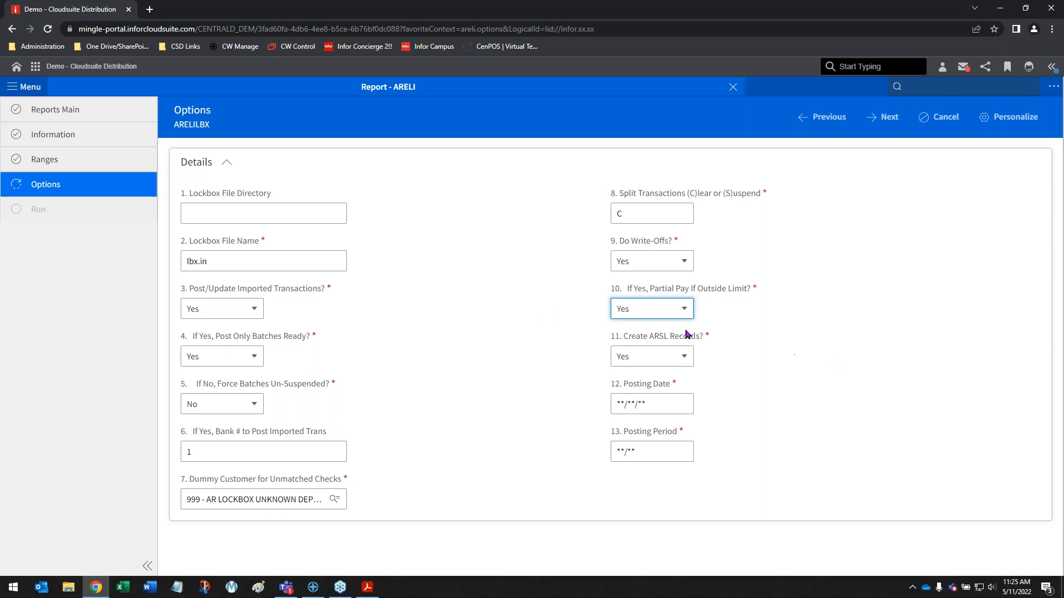
Examine the Create ARSL Records and Post/Update Imported Transactions options, and cancel the report copy.
{"action": "left_click_drag", "start_coordinate": [610, 339], "coordinate": [695, 348]}
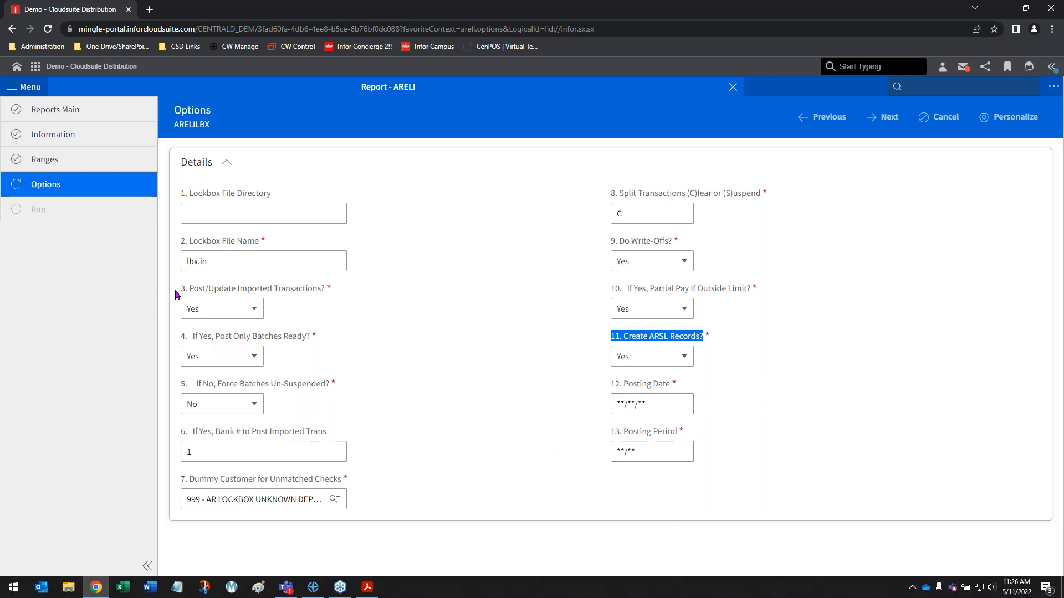
{"action": "left_click_drag", "start_coordinate": [180, 288], "coordinate": [315, 292]}
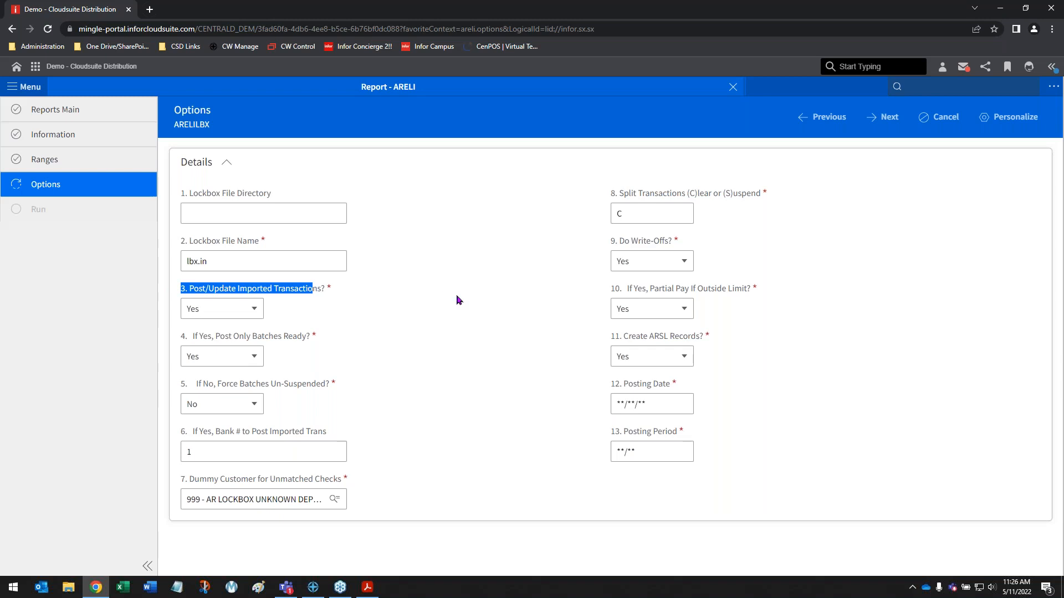
{"action": "left_click", "coordinate": [459, 299]}
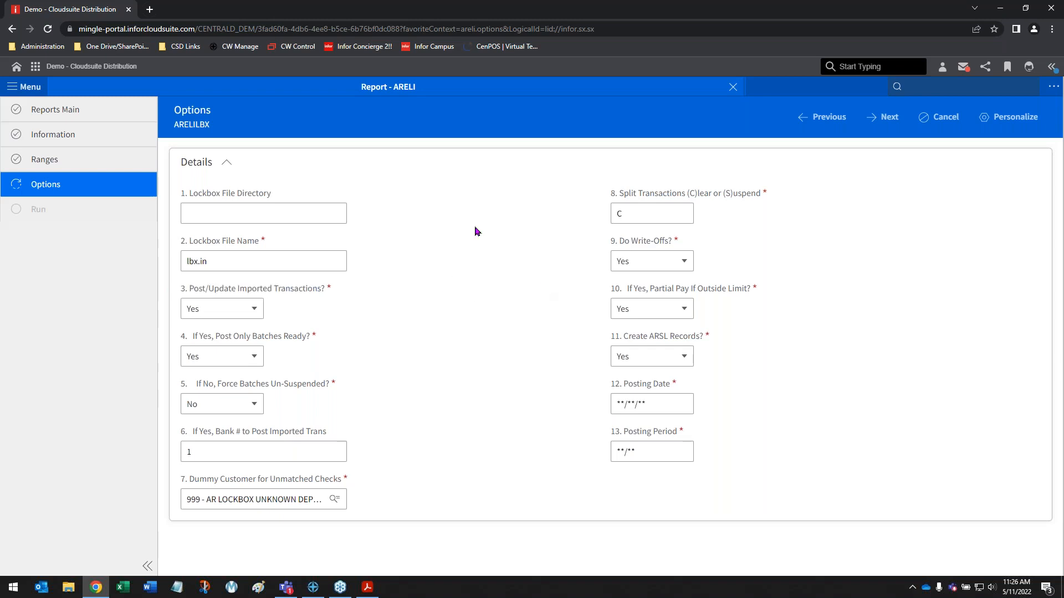
{"action": "left_click", "coordinate": [945, 117]}
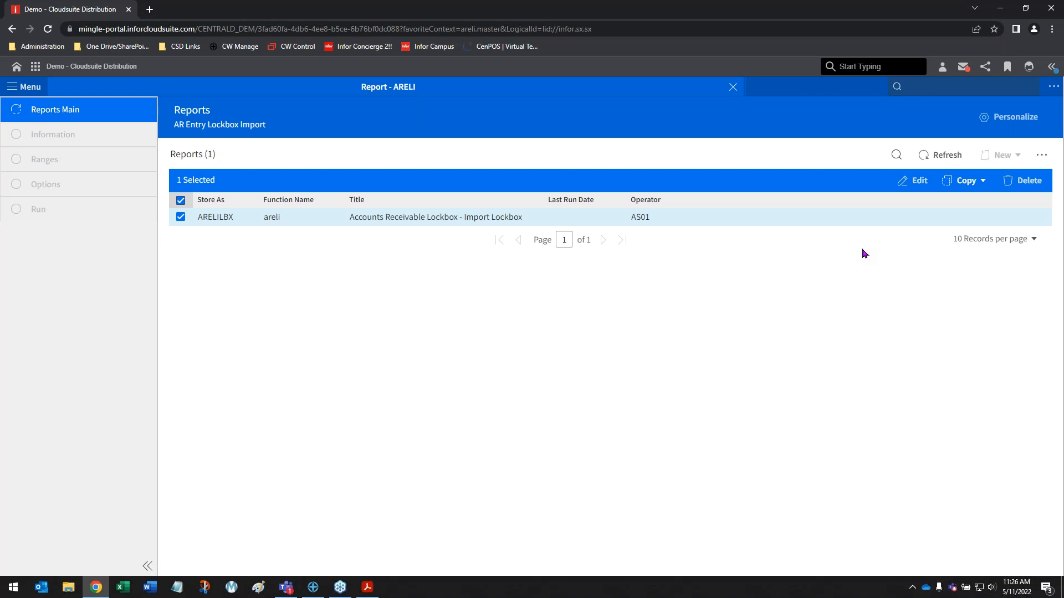
Open the AR Entry Lockbox Update report (arelu) and start a new report.
{"action": "left_click", "coordinate": [932, 88]}
{"action": "type", "text": "arelu"}
{"action": "key", "text": "Down"}
{"action": "key", "text": "Return"}
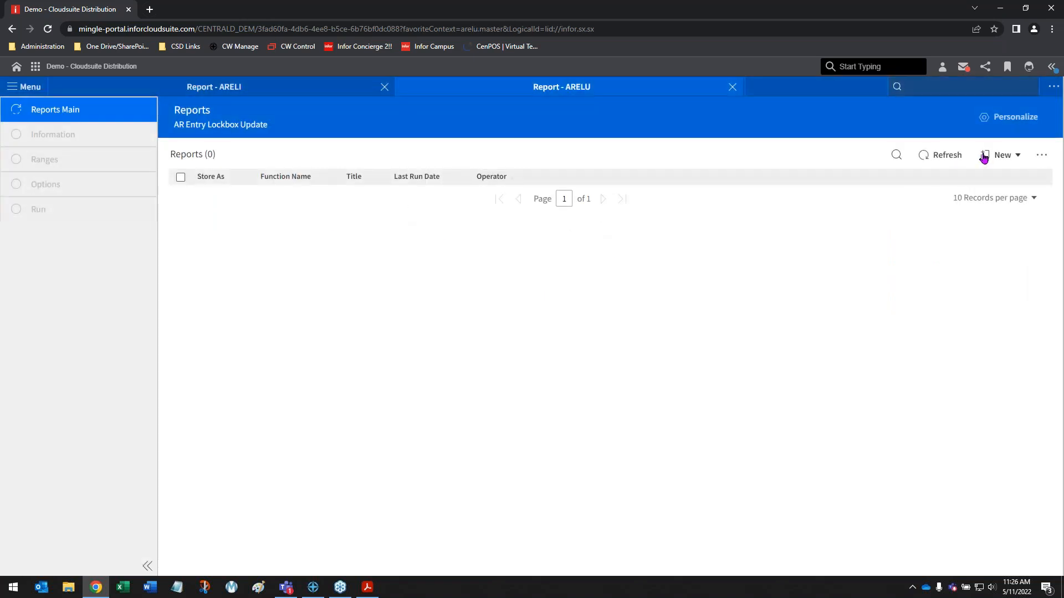
{"action": "left_click", "coordinate": [985, 156]}
{"action": "left_click", "coordinate": [988, 203]}
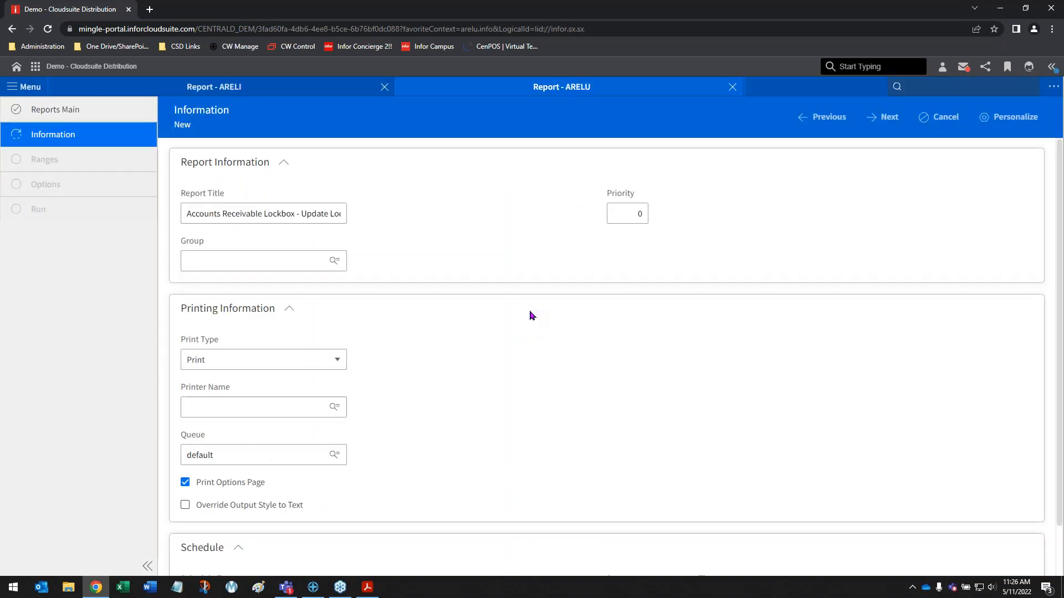
Set the new report's Print Type to View, leave the batch range blank, and advance to its options.
{"action": "left_click", "coordinate": [275, 360]}
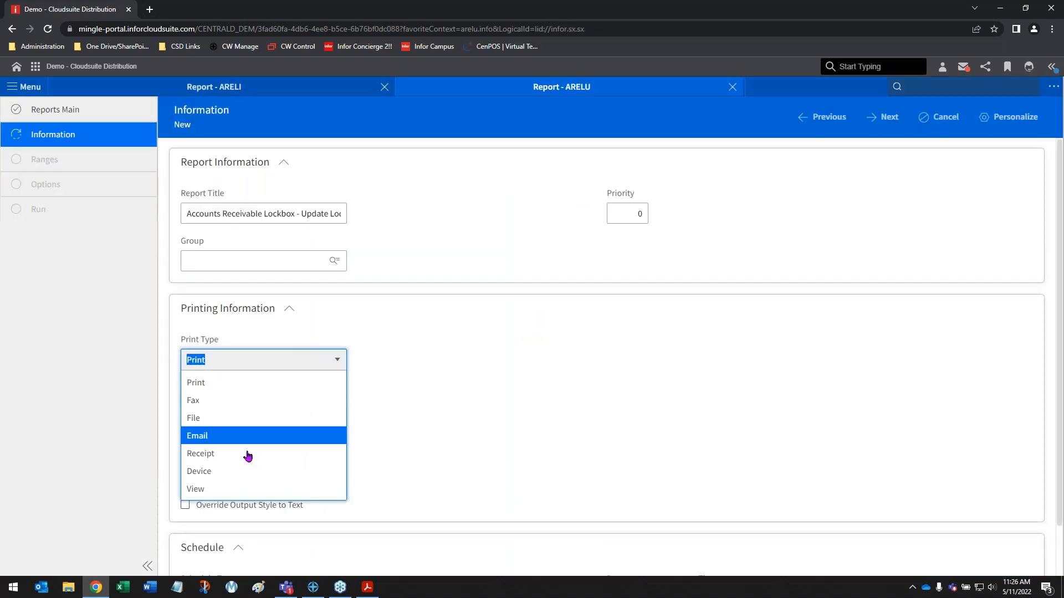
{"action": "left_click", "coordinate": [229, 488]}
{"action": "left_click", "coordinate": [883, 117]}
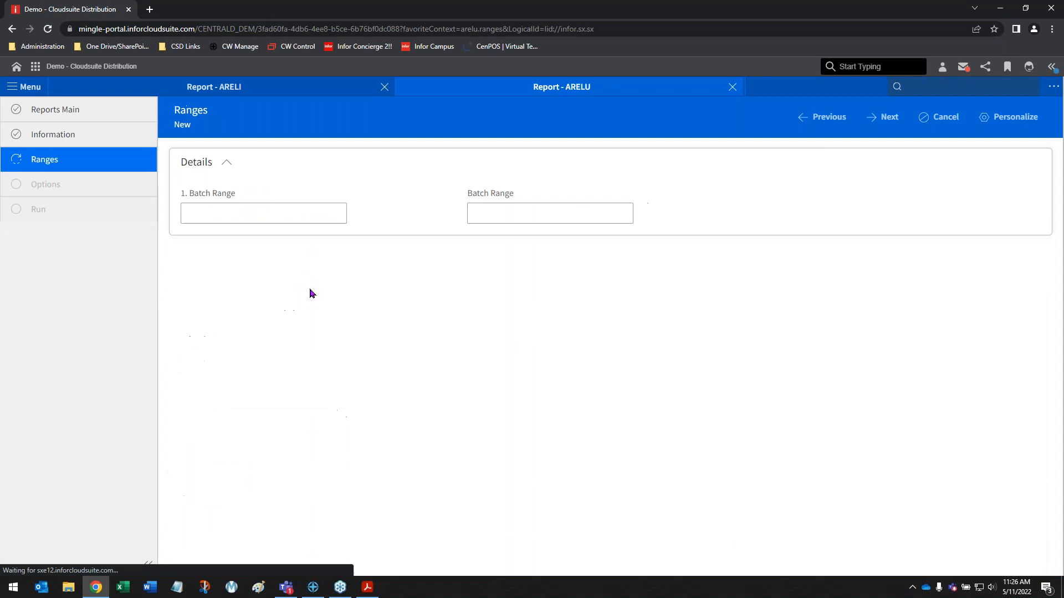
{"action": "left_click_drag", "start_coordinate": [178, 197], "coordinate": [299, 200]}
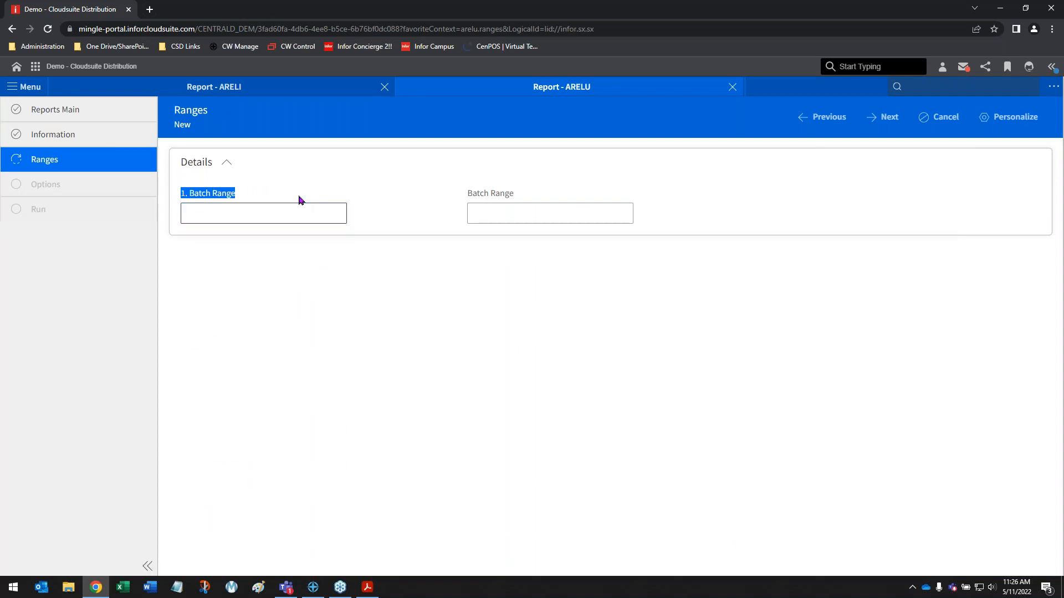
{"action": "left_click", "coordinate": [883, 117]}
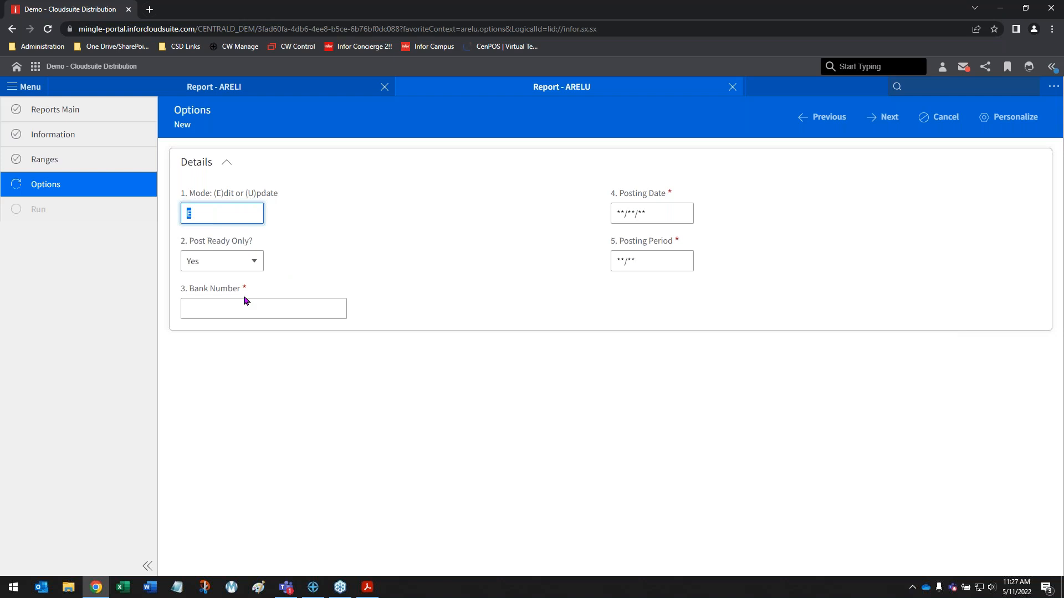
View the lockbox update's Bank Number option, cancel the new report, and close the ARELU and ARELI report pages.
{"action": "left_click", "coordinate": [232, 304]}
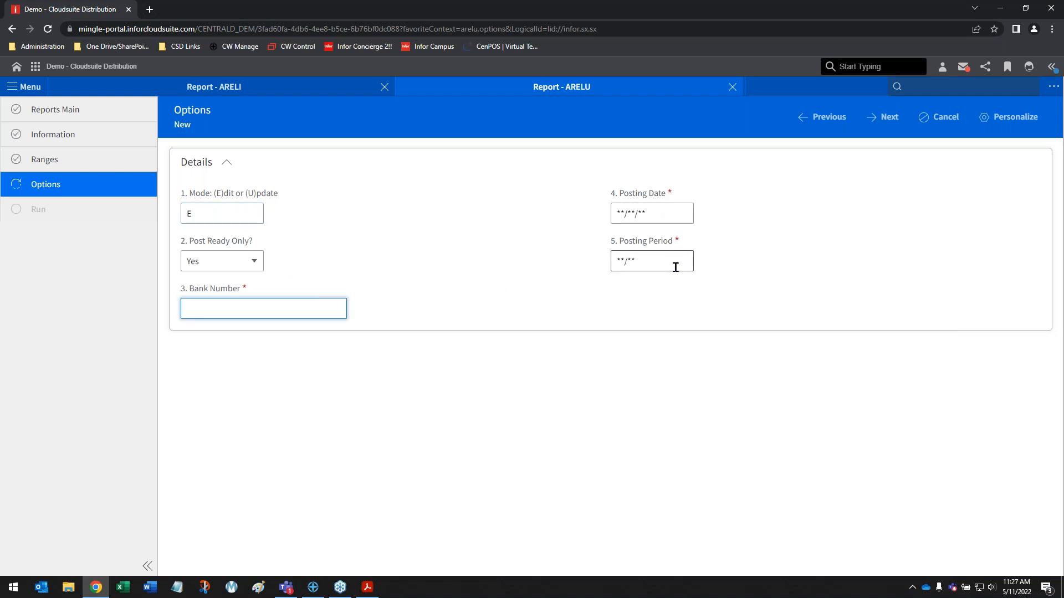
{"action": "left_click", "coordinate": [945, 123]}
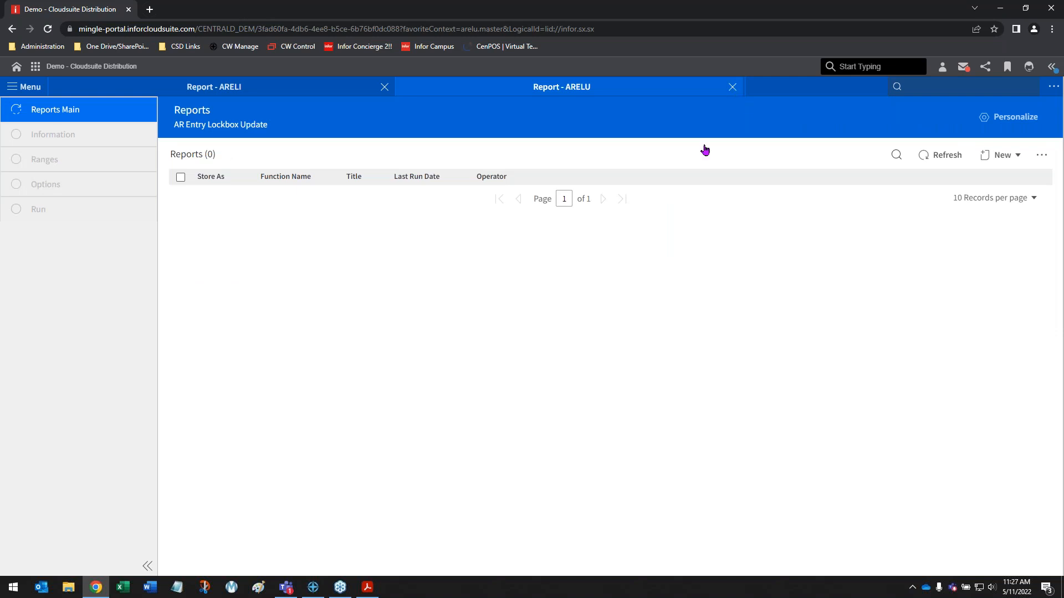
{"action": "left_click", "coordinate": [732, 87]}
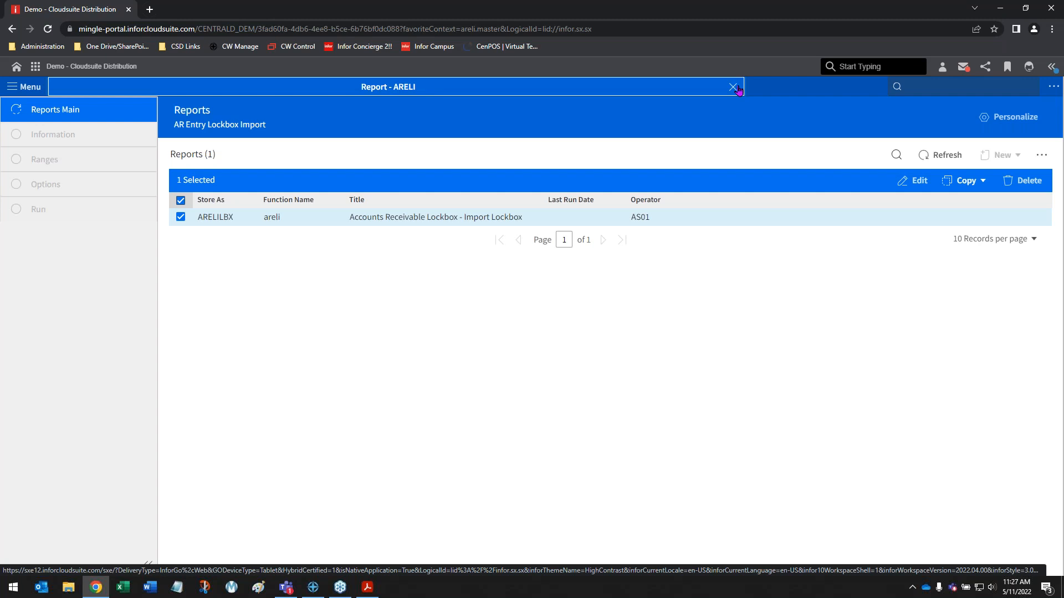
{"action": "left_click", "coordinate": [733, 88]}
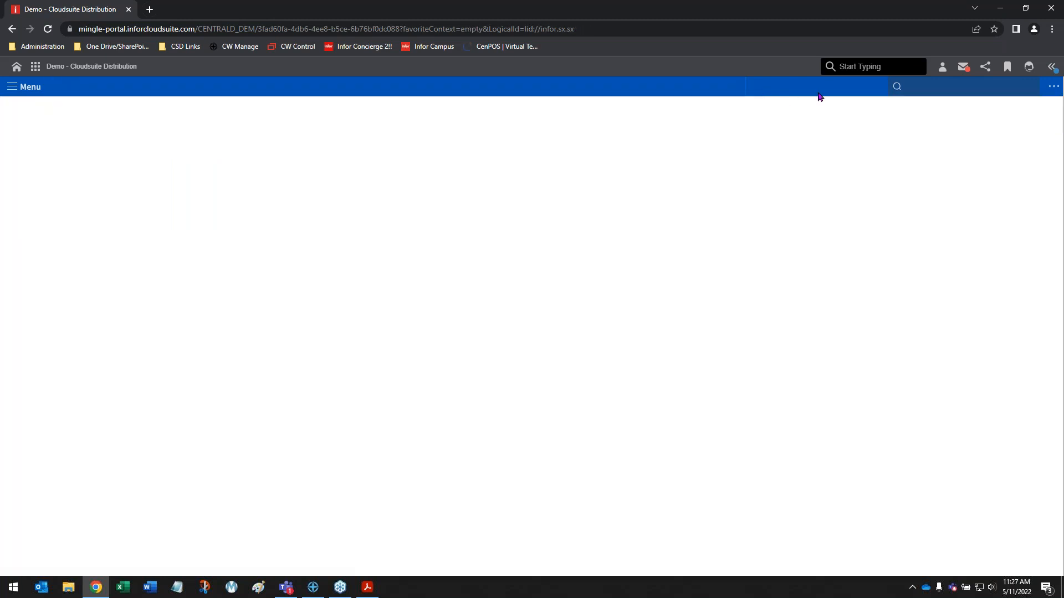
Open the Process.RemittanceAdvice XML file from the desktop's AR Lockbox Demo folder in Notepad++.
{"action": "left_click", "coordinate": [1000, 8]}
{"action": "double_click", "coordinate": [189, 25]}
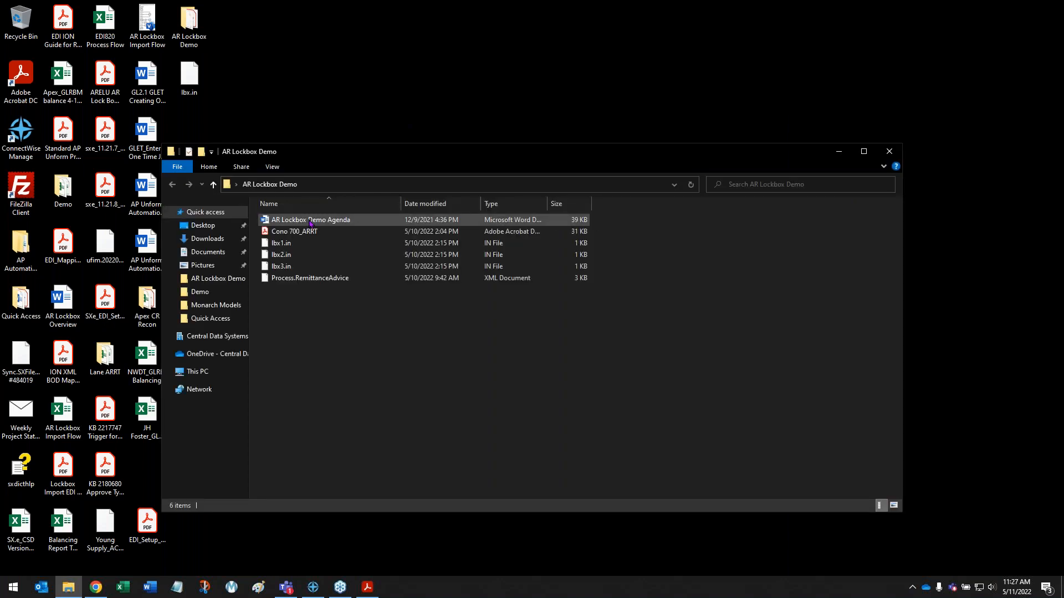
{"action": "right_click", "coordinate": [288, 280]}
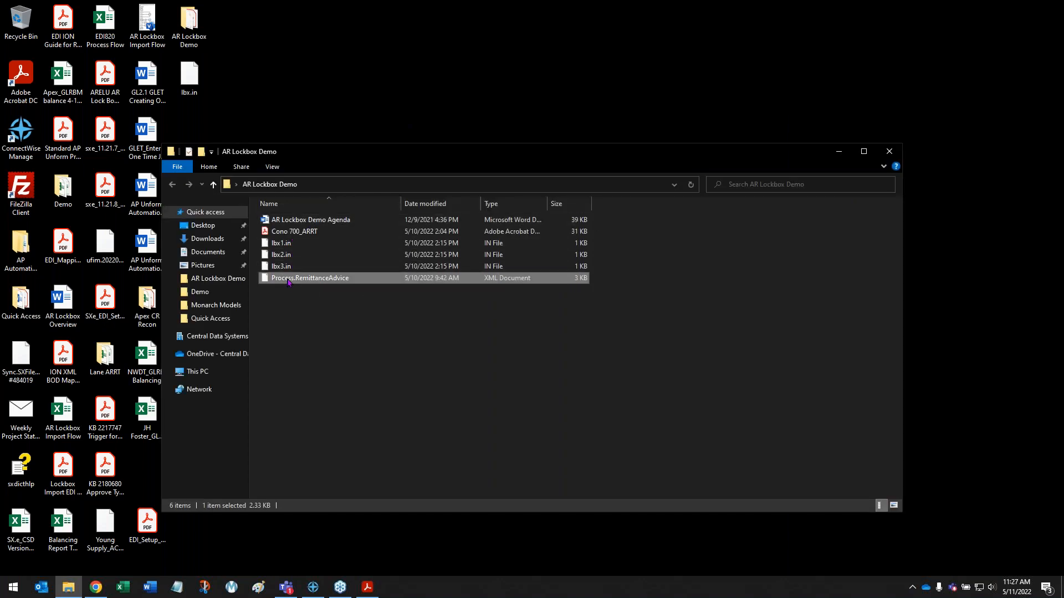
{"action": "left_click", "coordinate": [332, 346]}
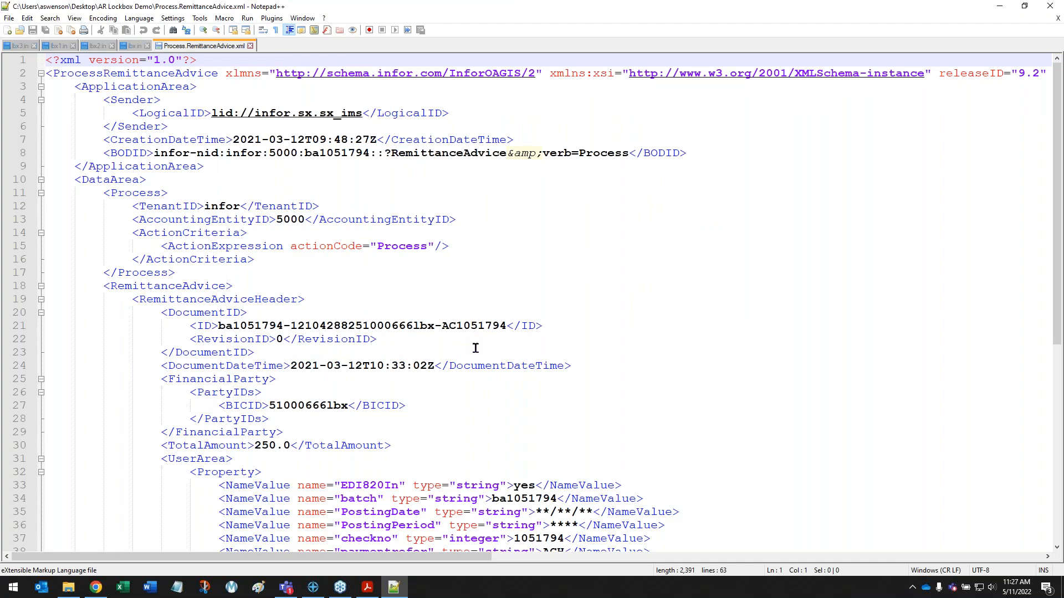
Examine the remittance advice's BICID, total amount, and invoice lines, and close that file and lbx.in.
{"action": "scroll", "coordinate": [578, 400], "scroll_direction": "down", "scroll_amount": 4}
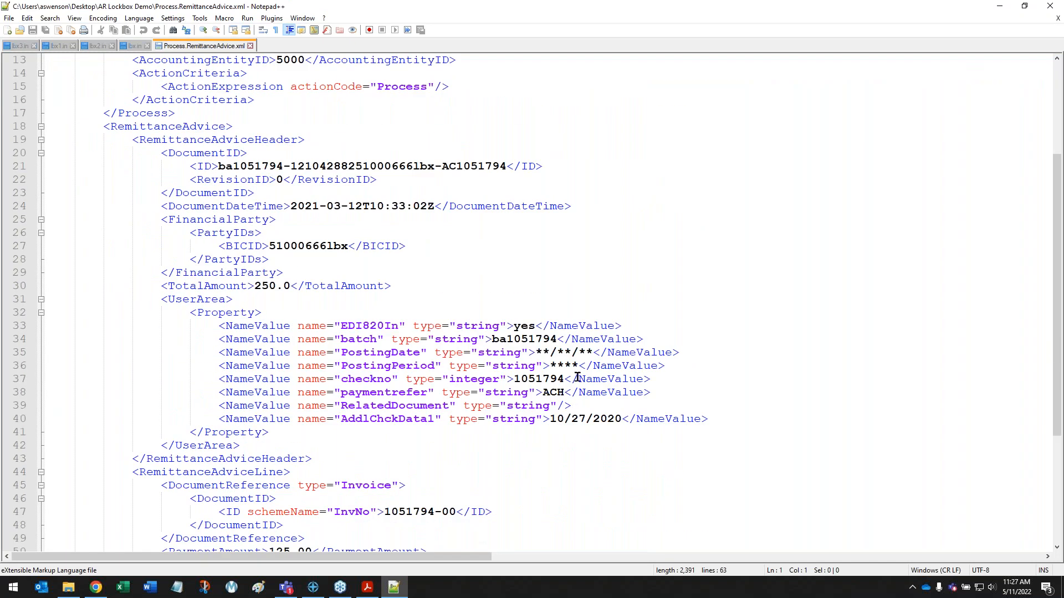
{"action": "scroll", "coordinate": [576, 386], "scroll_direction": "down", "scroll_amount": 4}
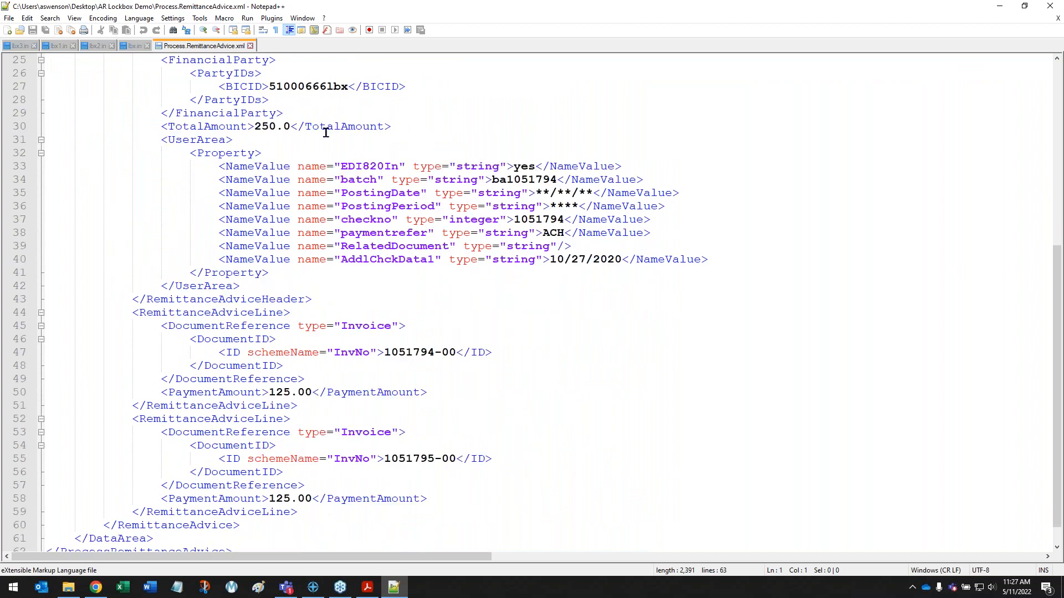
{"action": "scroll", "coordinate": [326, 133], "scroll_direction": "up", "scroll_amount": 3}
{"action": "left_click_drag", "start_coordinate": [269, 206], "coordinate": [361, 204]}
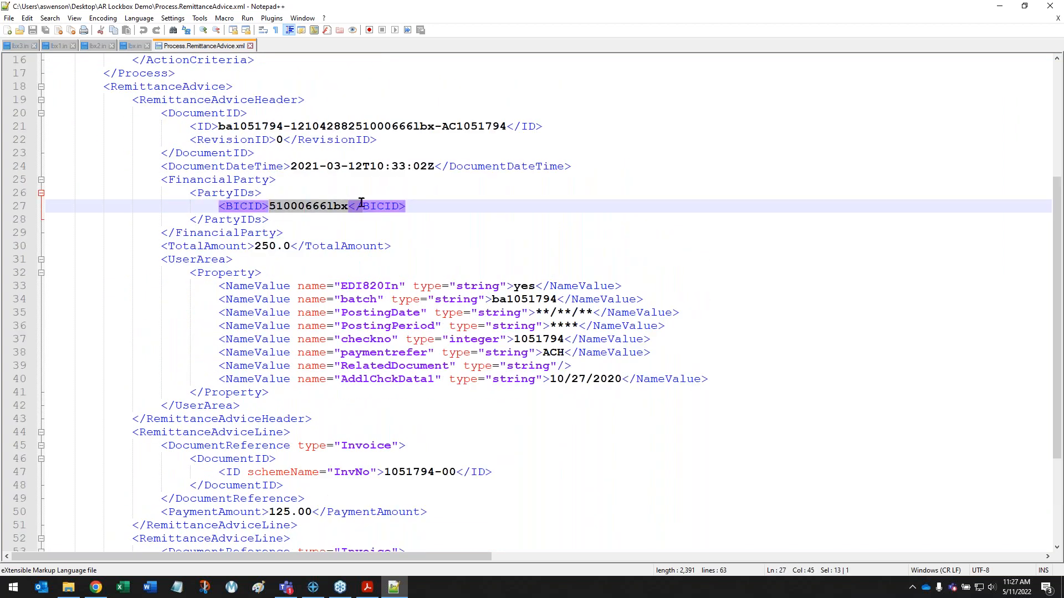
{"action": "scroll", "coordinate": [296, 242], "scroll_direction": "down", "scroll_amount": 1}
{"action": "left_click_drag", "start_coordinate": [262, 206], "coordinate": [282, 205]}
{"action": "scroll", "coordinate": [283, 205], "scroll_direction": "down", "scroll_amount": 3}
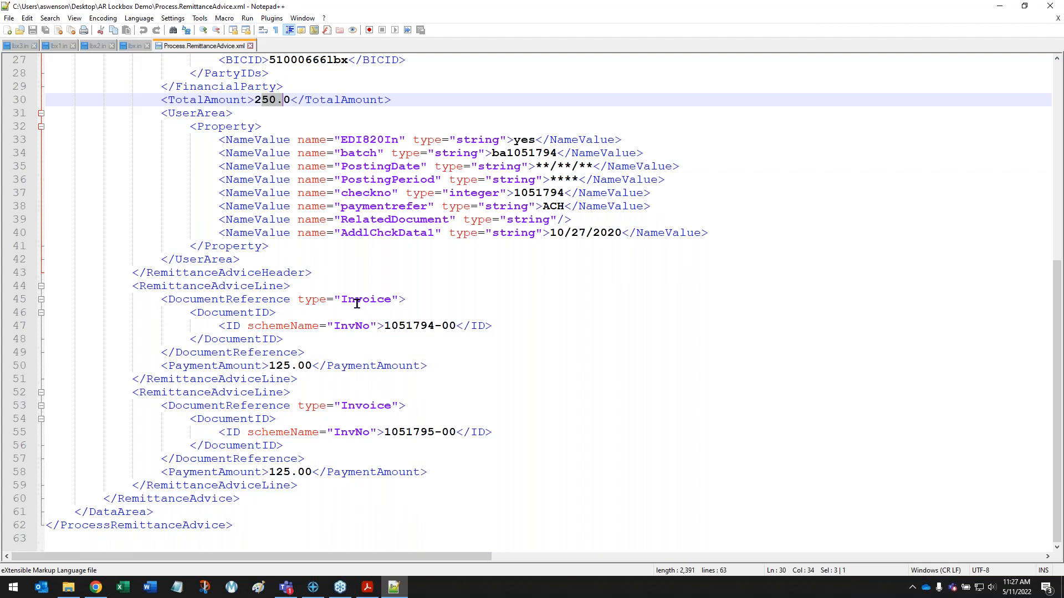
{"action": "left_click", "coordinate": [250, 46]}
{"action": "left_click", "coordinate": [148, 46]}
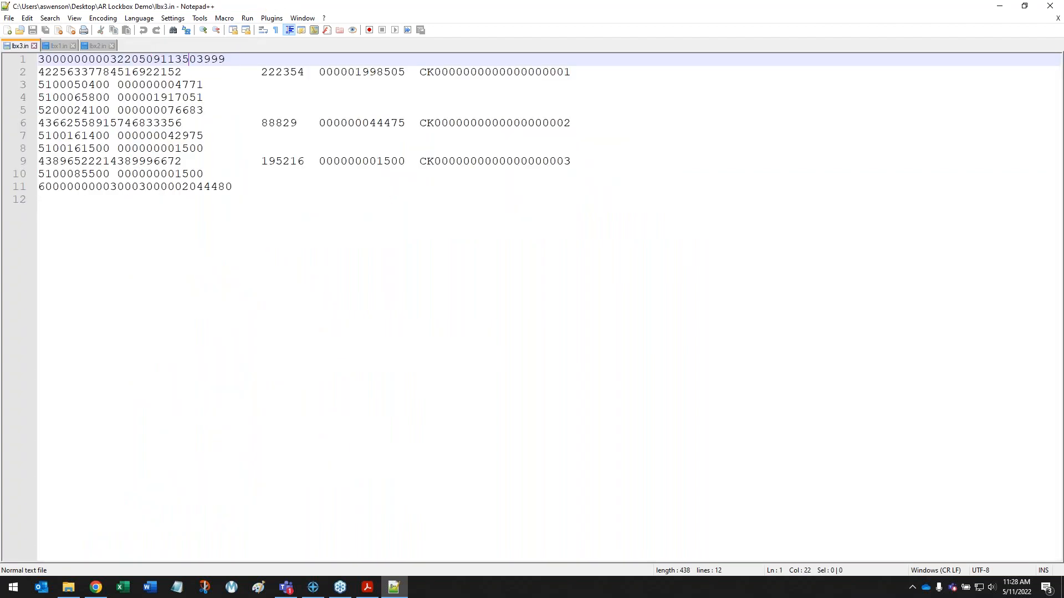
Compare the contents of the sample lockbox files lbx1.in, lbx2.in, and lbx3.in, and close Notepad++.
{"action": "left_click", "coordinate": [57, 47]}
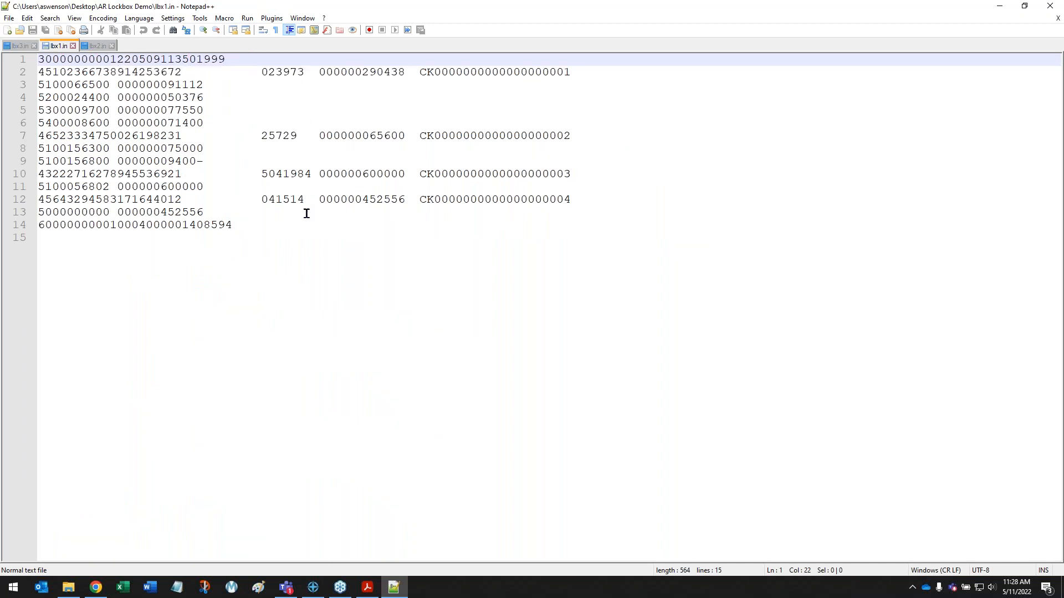
{"action": "left_click", "coordinate": [95, 46]}
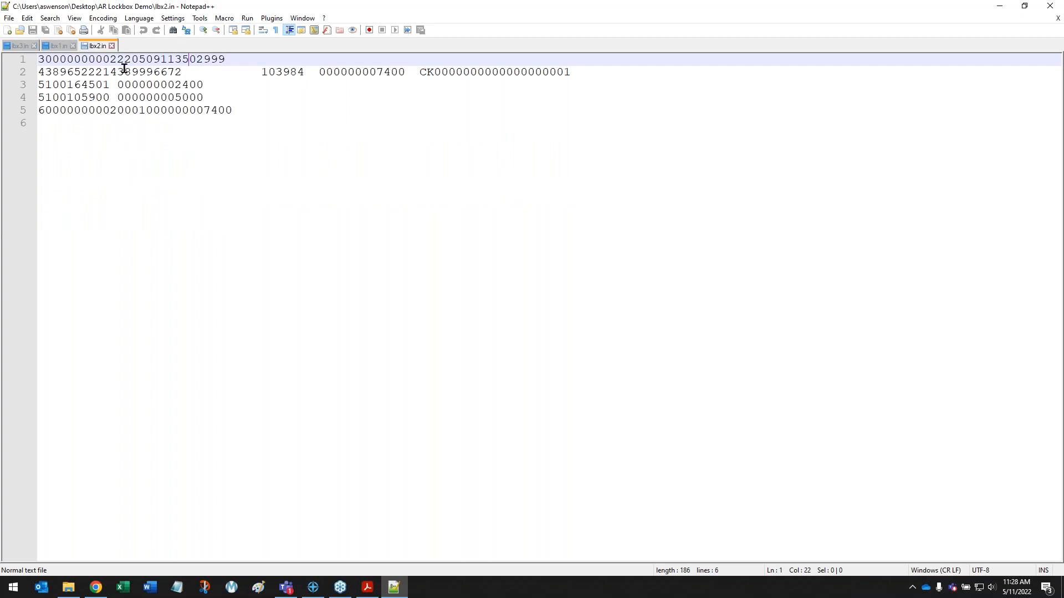
{"action": "left_click", "coordinate": [11, 46]}
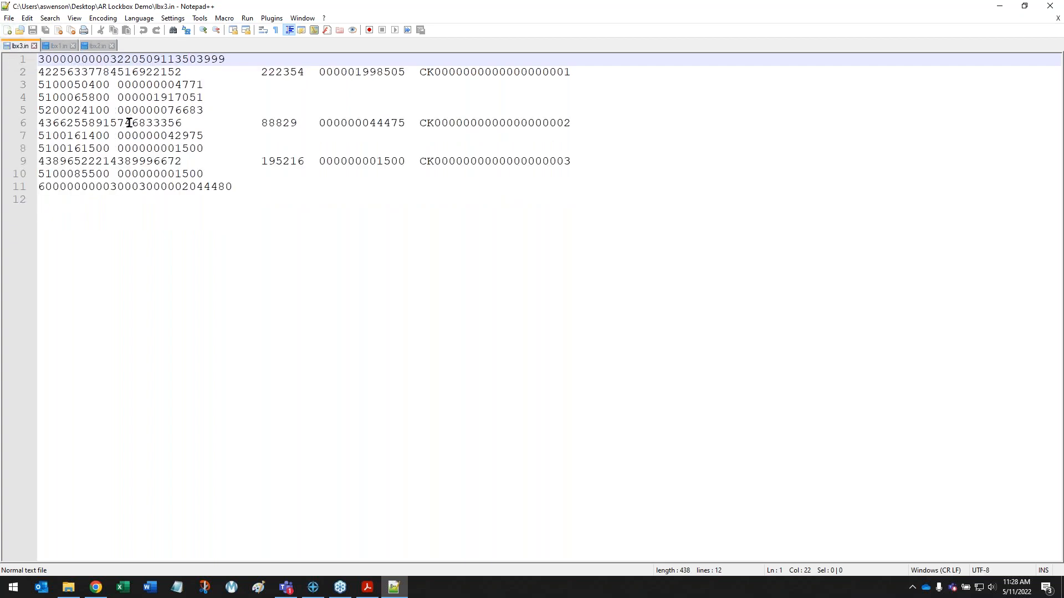
{"action": "left_click", "coordinate": [57, 46]}
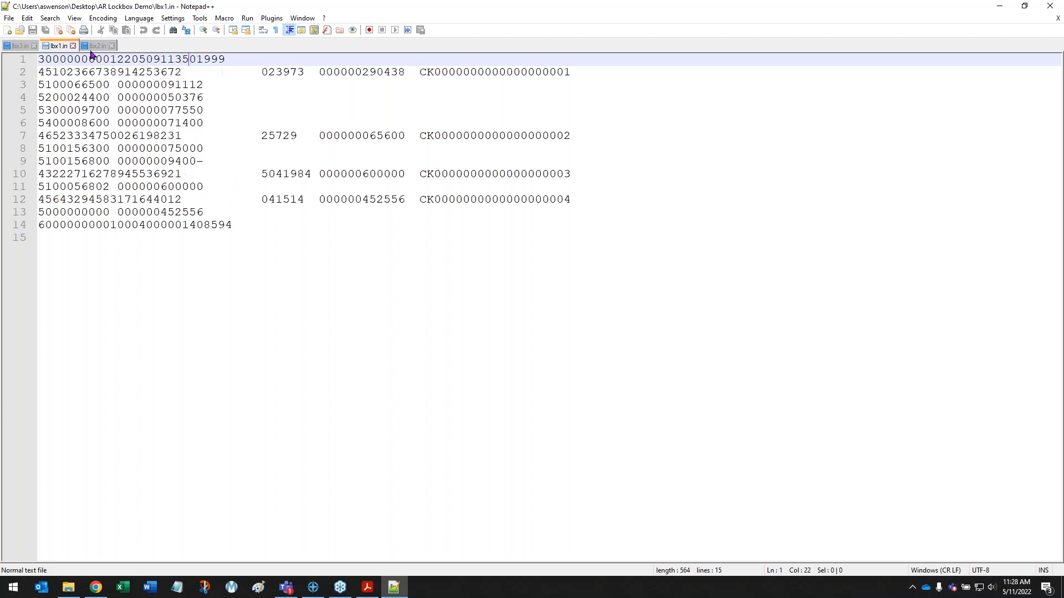
{"action": "left_click", "coordinate": [200, 161]}
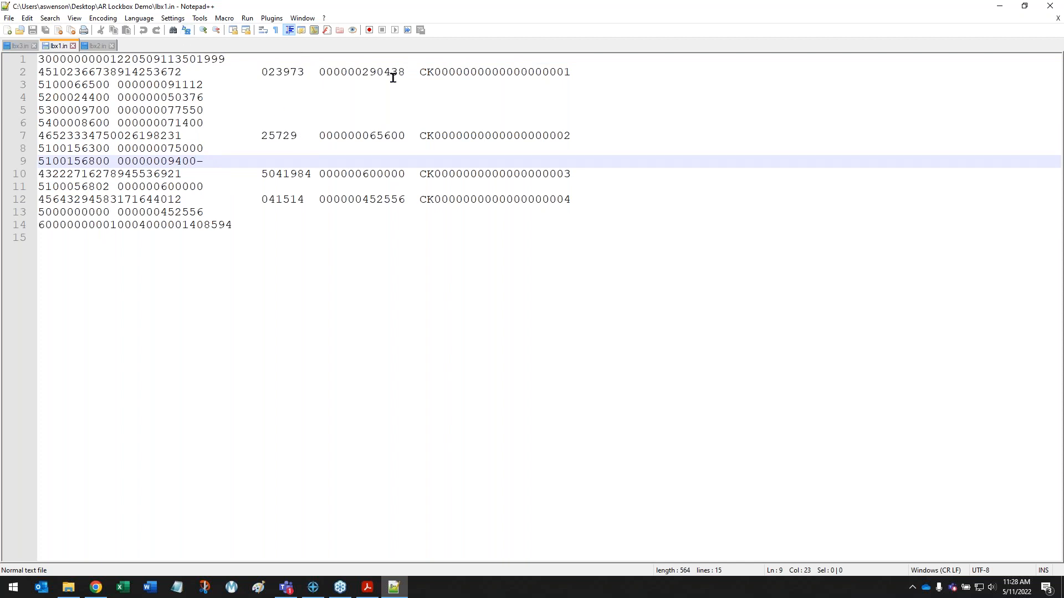
{"action": "left_click", "coordinate": [1051, 6]}
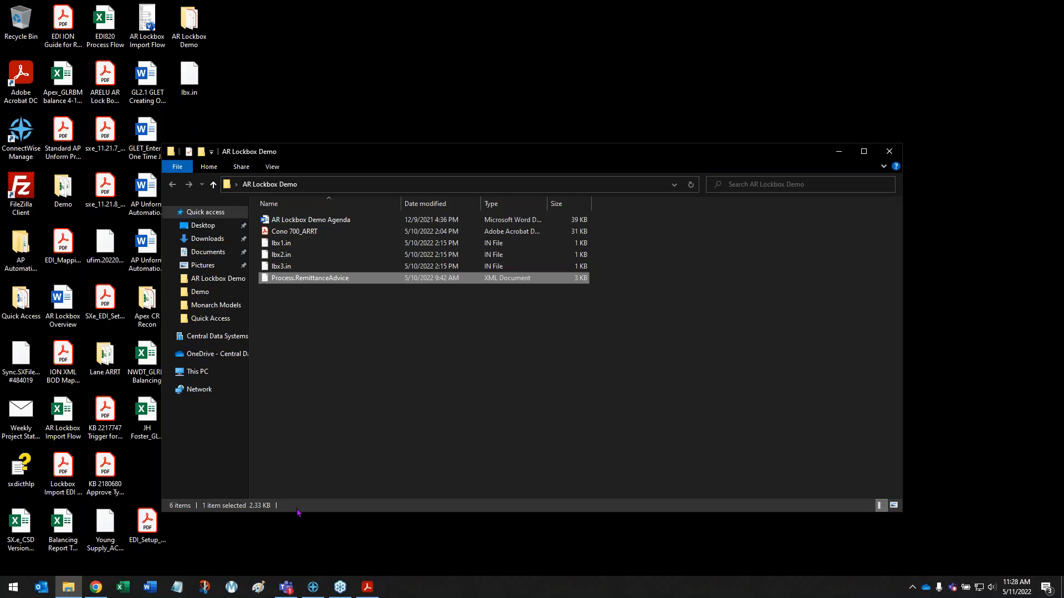
Switch to CloudSuite Distribution, open File Transfer Administrator, and choose lbx1.in from the desktop's AR Lockbox Demo folder as the data file.
{"action": "left_click", "coordinate": [96, 587]}
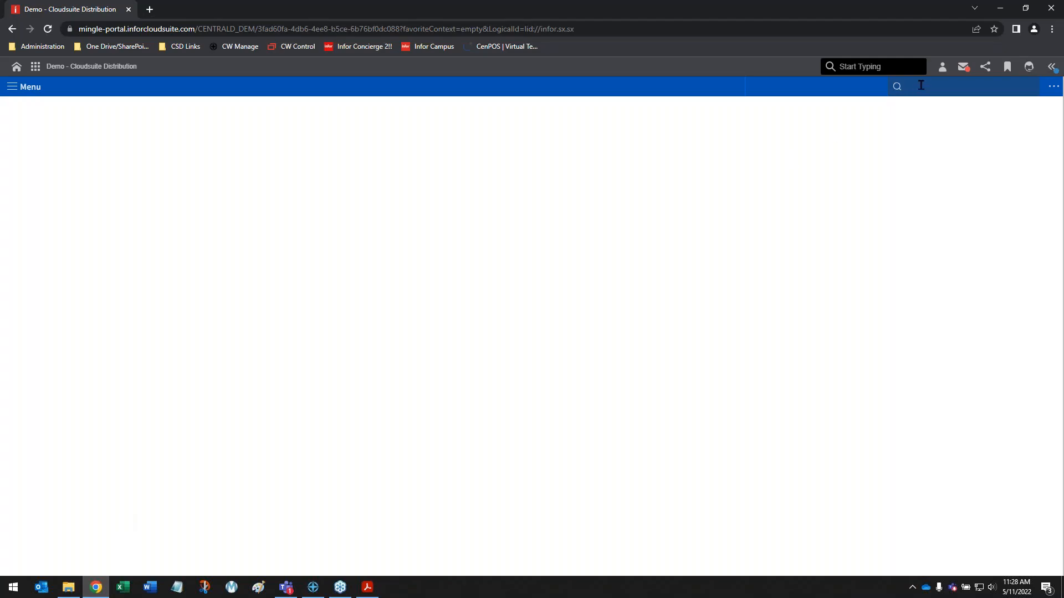
{"action": "left_click", "coordinate": [951, 106]}
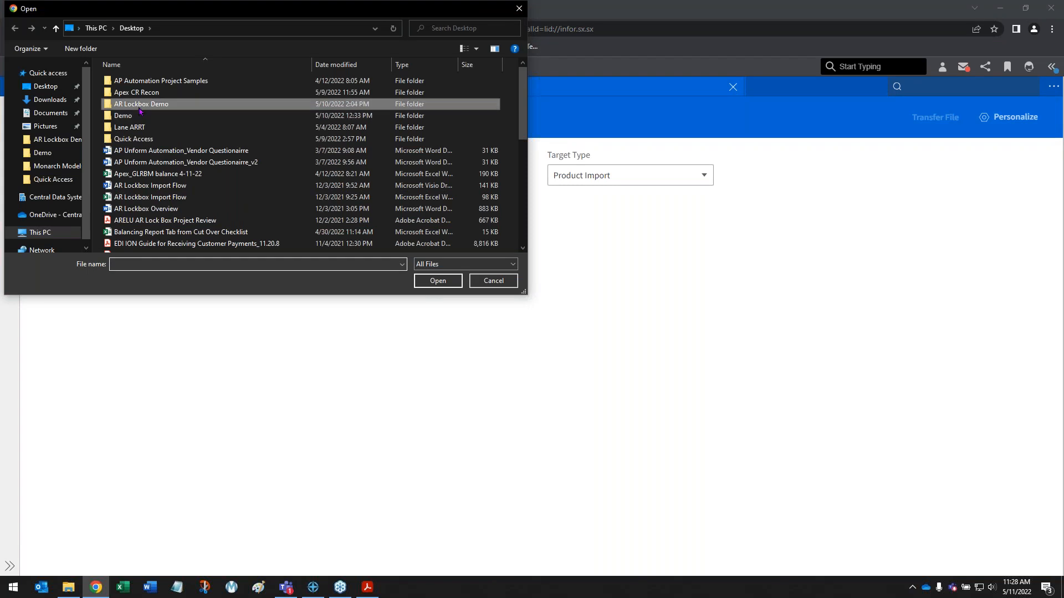
{"action": "double_click", "coordinate": [139, 104]}
{"action": "left_click", "coordinate": [150, 103]}
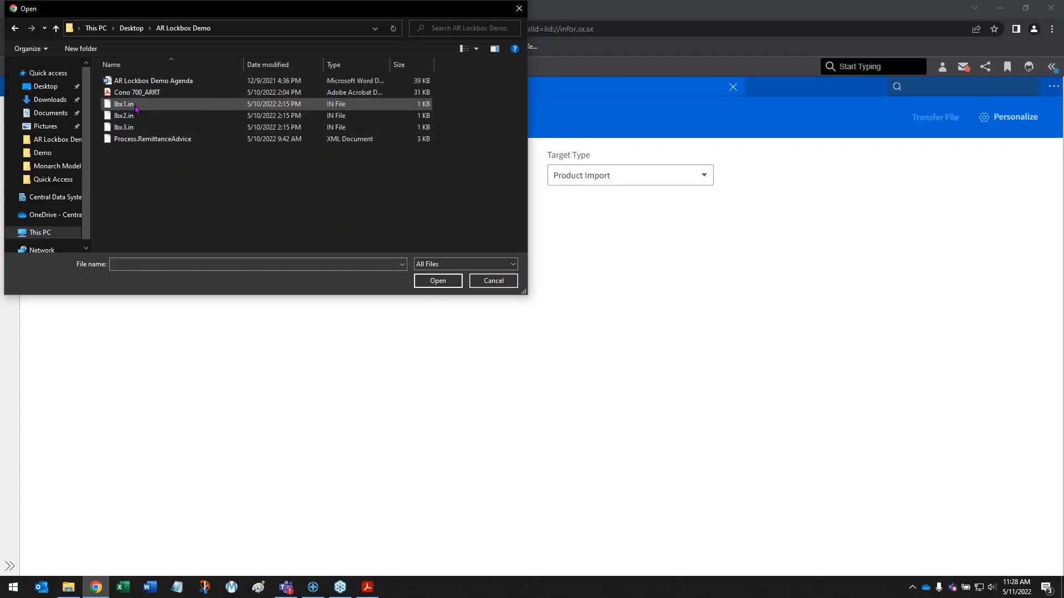
{"action": "left_click", "coordinate": [438, 280]}
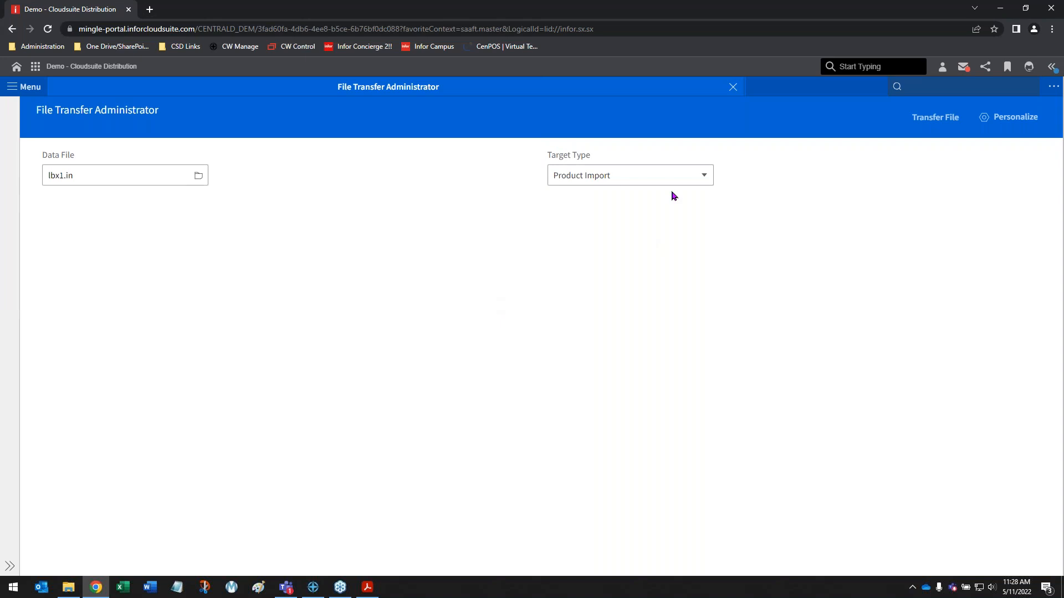
Set the target type to Electronic Data Interchange and transfer lbx1.in.
{"action": "left_click", "coordinate": [659, 177]}
{"action": "left_click", "coordinate": [637, 218]}
{"action": "left_click", "coordinate": [935, 116]}
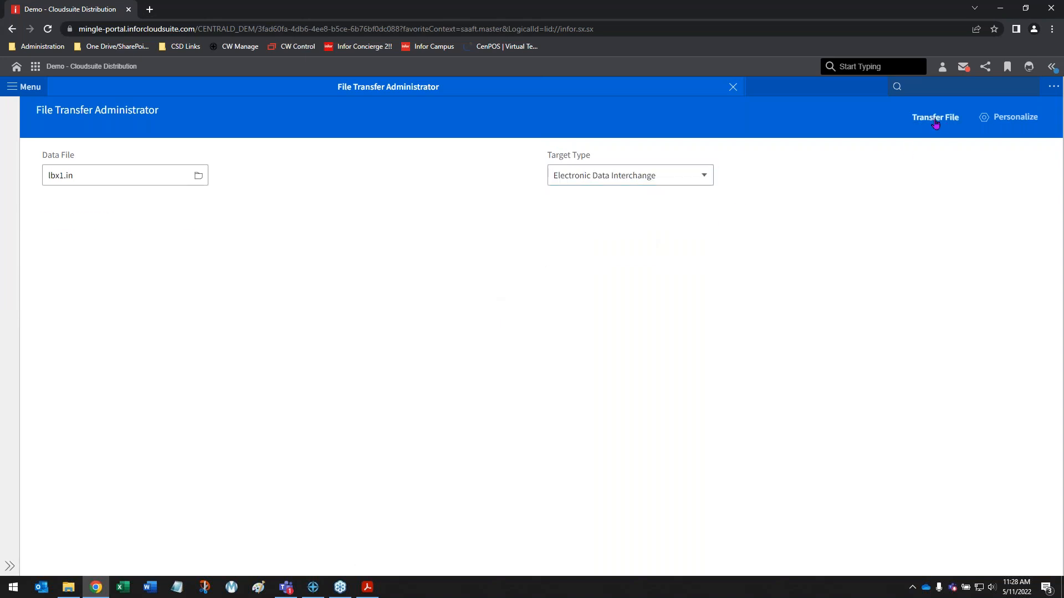
Choose lbx2.in as the data file and transfer it as Electronic Data Interchange.
{"action": "left_click", "coordinate": [164, 170]}
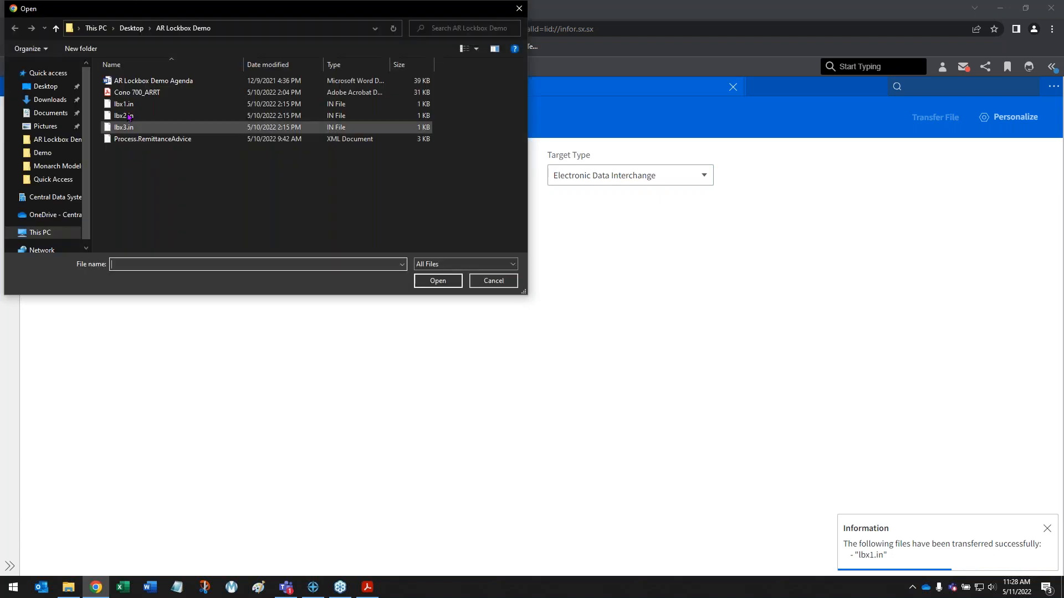
{"action": "left_click", "coordinate": [123, 115]}
{"action": "left_click", "coordinate": [438, 281]}
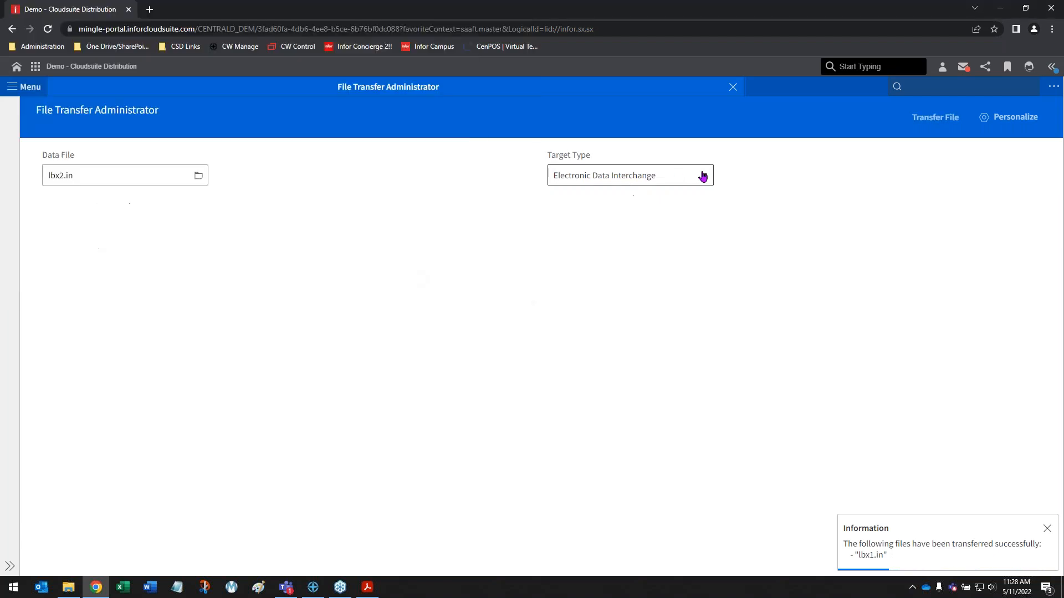
{"action": "left_click", "coordinate": [935, 117]}
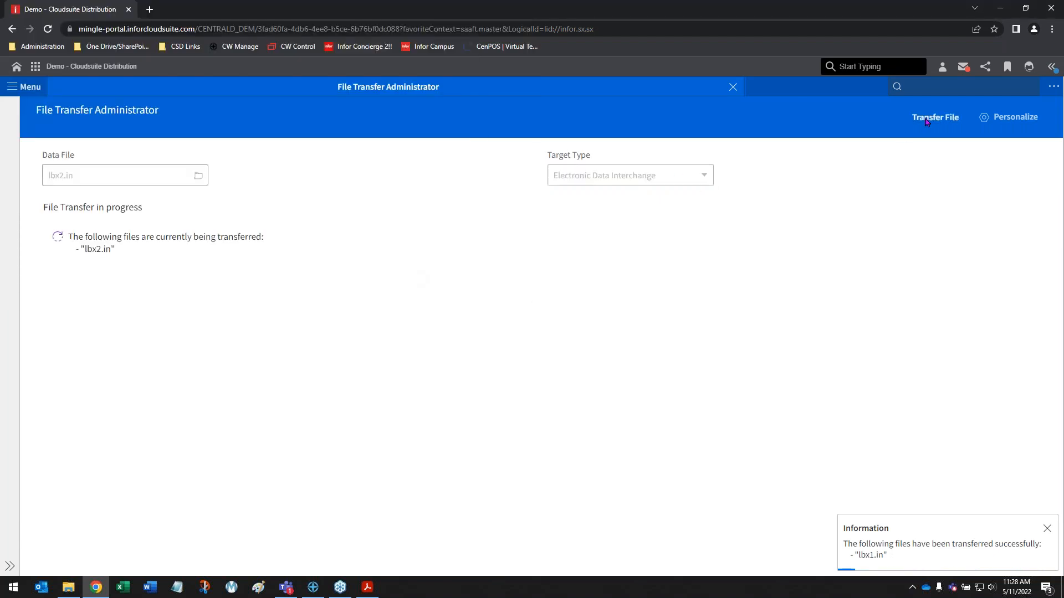
Transfer lbx3.in as Electronic Data Interchange and close File Transfer Administrator.
{"action": "left_click", "coordinate": [202, 178]}
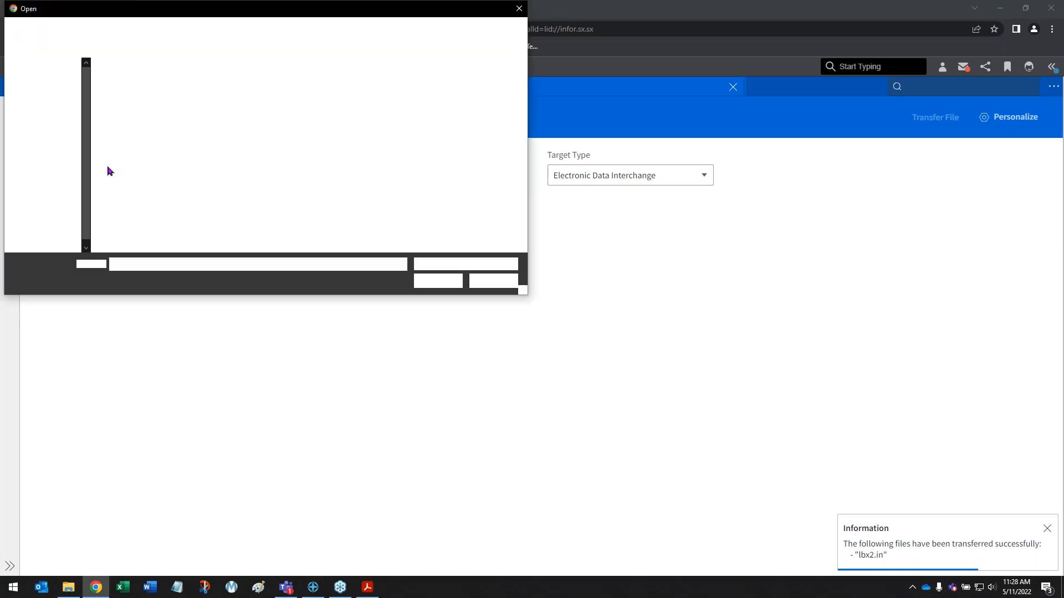
{"action": "left_click", "coordinate": [124, 127]}
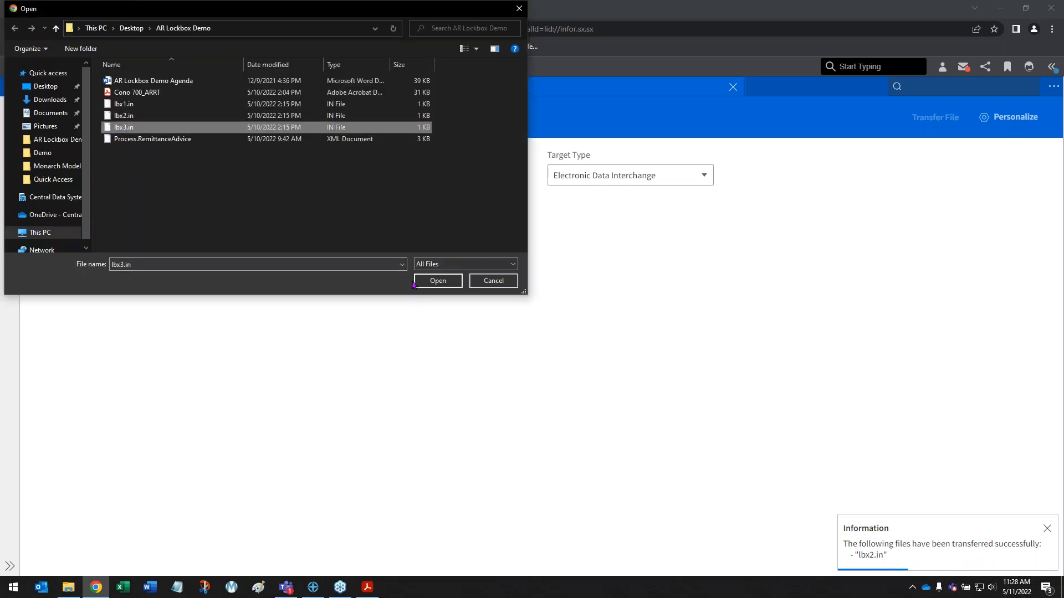
{"action": "left_click", "coordinate": [432, 280]}
{"action": "left_click", "coordinate": [935, 117]}
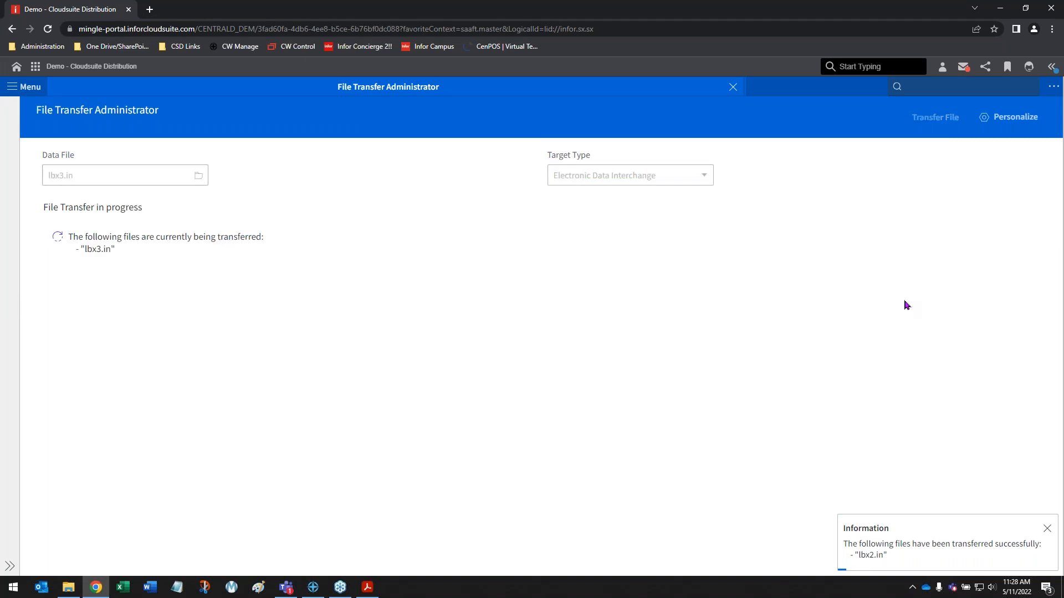
{"action": "left_click", "coordinate": [733, 87]}
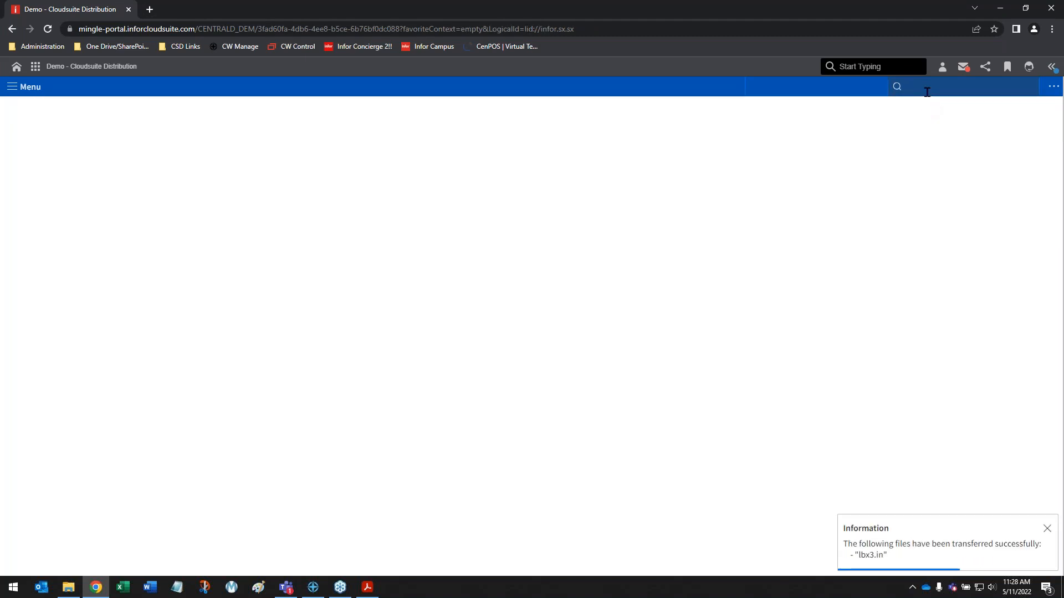
Open the ARELI lockbox import report page and make a One Time copy of the stored report ARELILBX.
{"action": "type", "text": "areli"}
{"action": "key", "text": "Down"}
{"action": "key", "text": "Return"}
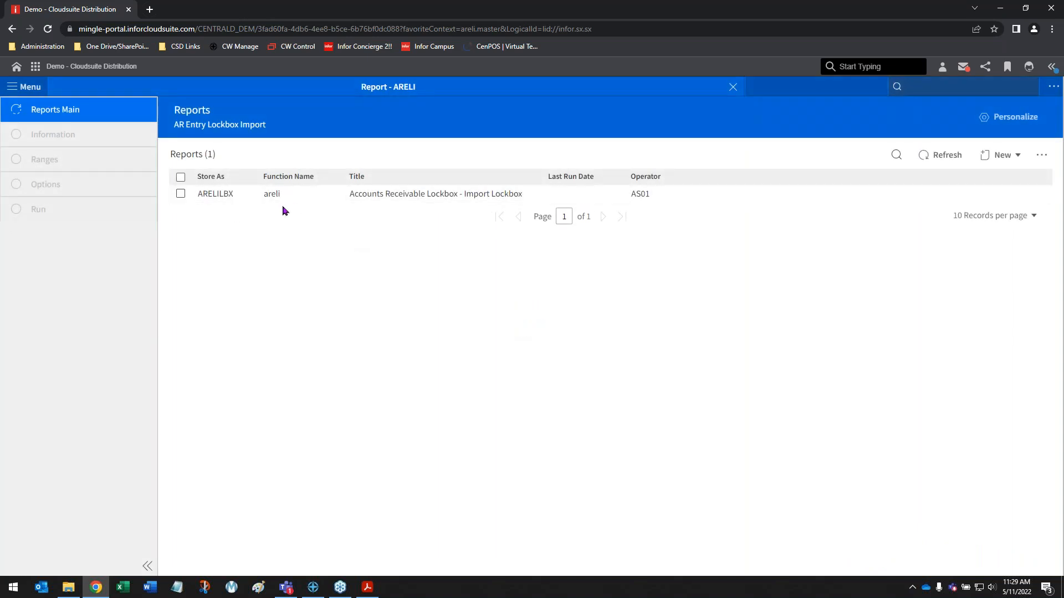
{"action": "left_click", "coordinate": [180, 195]}
{"action": "left_click", "coordinate": [963, 188]}
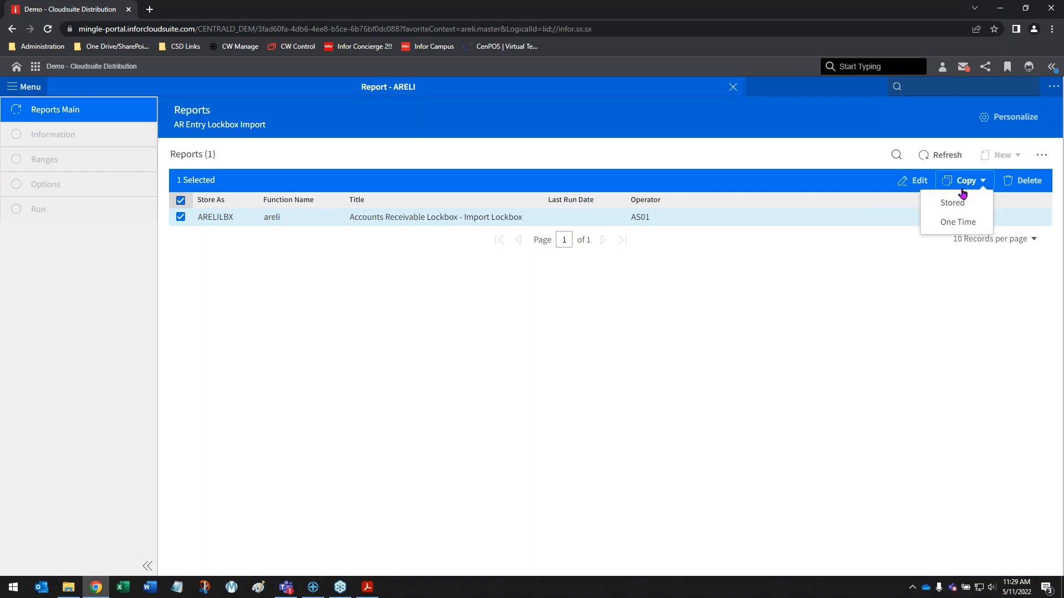
{"action": "left_click", "coordinate": [957, 221]}
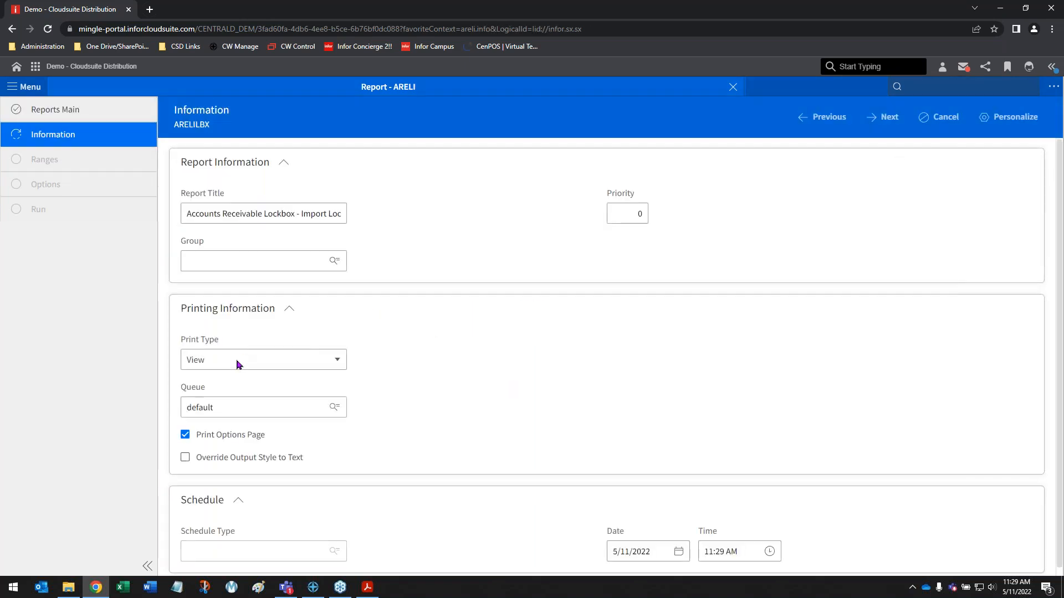
Set the one-time import's Lockbox File Name to lbx1.in, keep its other options, and submit the report.
{"action": "left_click", "coordinate": [888, 118]}
{"action": "left_click", "coordinate": [226, 260]}
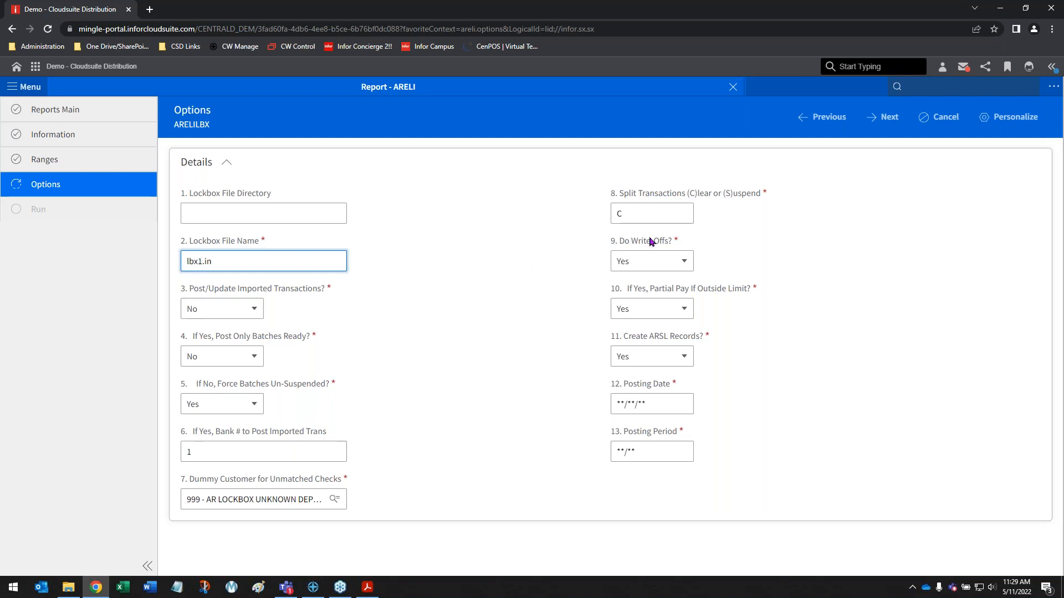
{"action": "left_click", "coordinate": [883, 118]}
{"action": "left_click", "coordinate": [883, 119]}
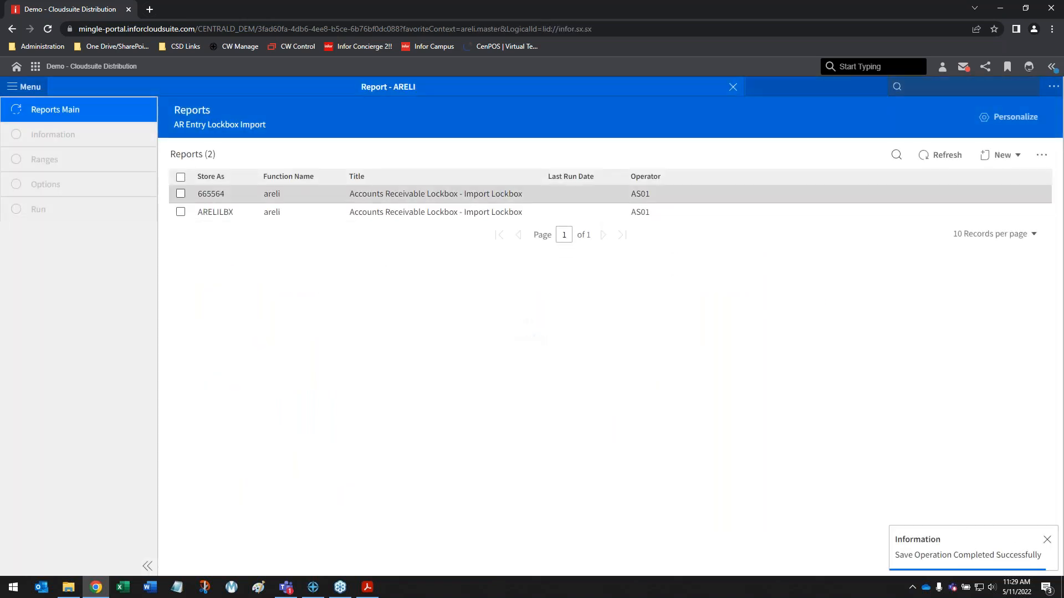
Make another One Time copy of ARELILBX with Lockbox File Name lbx2.in and submit it.
{"action": "left_click", "coordinate": [180, 211]}
{"action": "left_click", "coordinate": [966, 181]}
{"action": "left_click", "coordinate": [952, 223]}
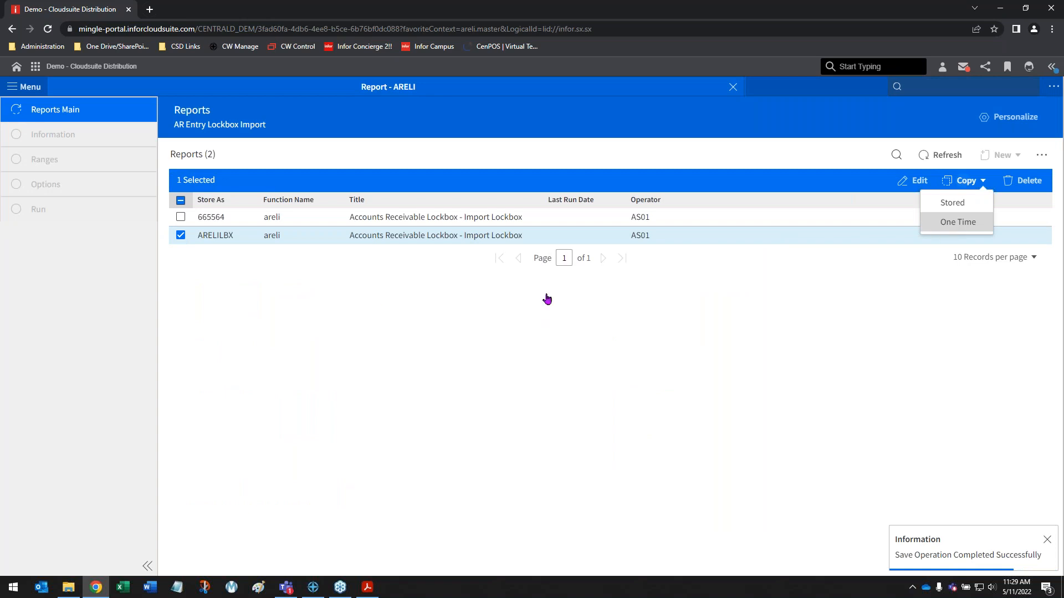
{"action": "left_click", "coordinate": [883, 119]}
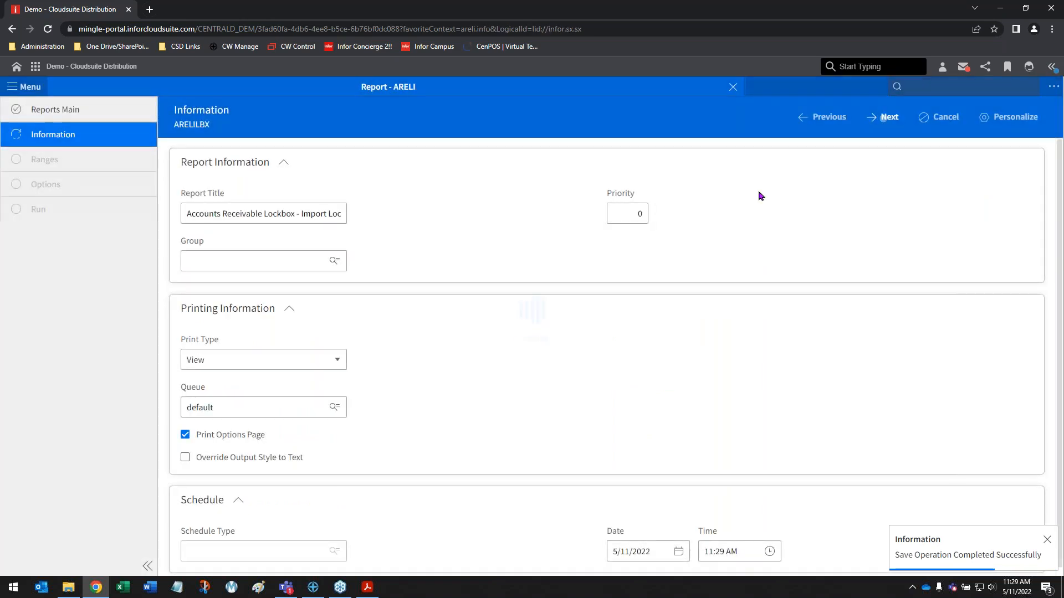
{"action": "left_click", "coordinate": [199, 260]}
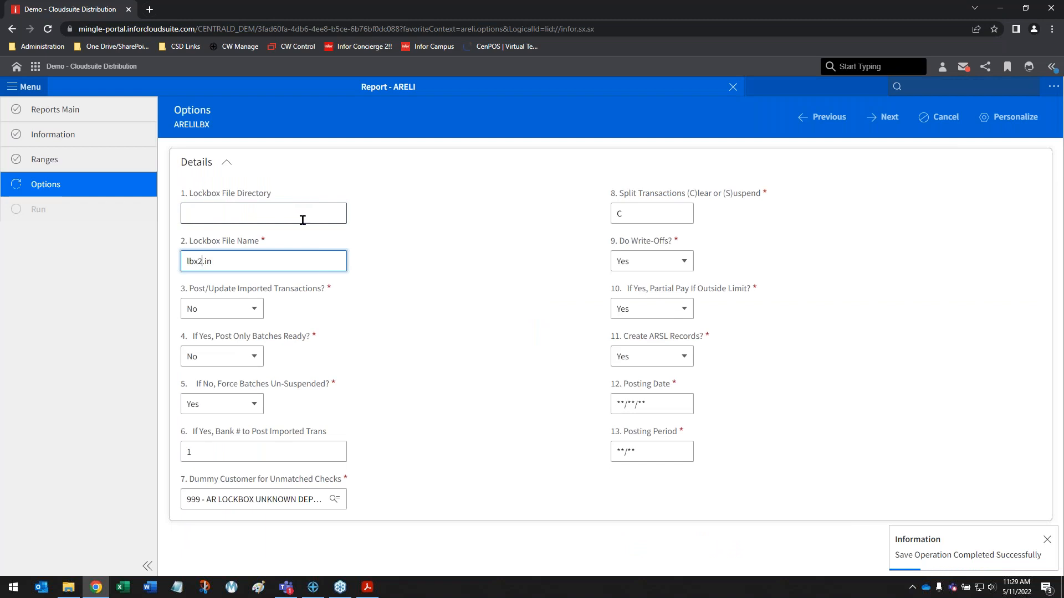
{"action": "left_click", "coordinate": [885, 117]}
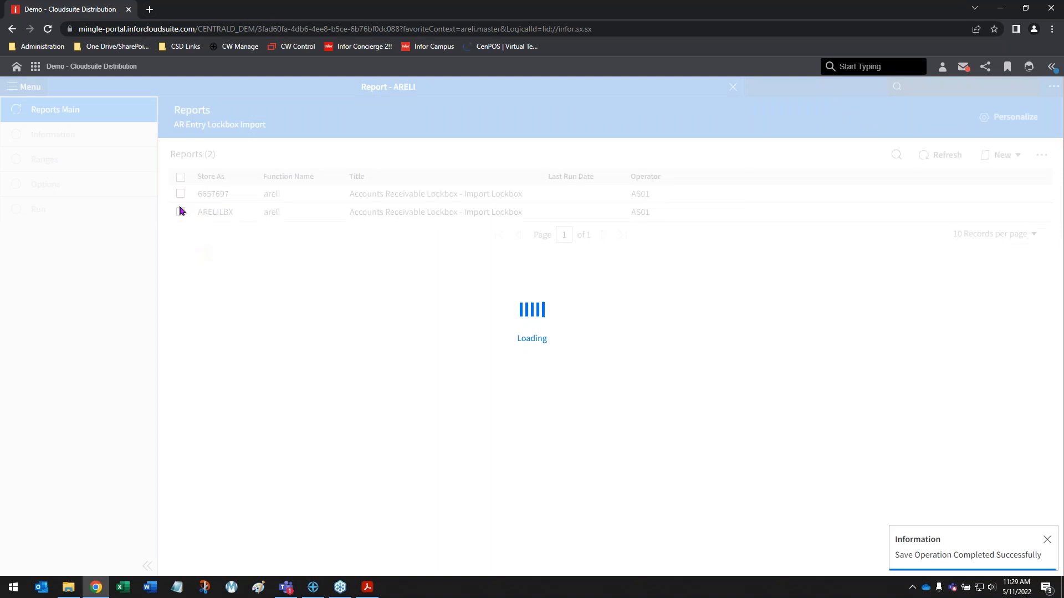
Submit a third copy of ARELILBX with Lockbox File Name lbx3.in and refresh the reports list.
{"action": "left_click", "coordinate": [182, 212]}
{"action": "left_click", "coordinate": [967, 181]}
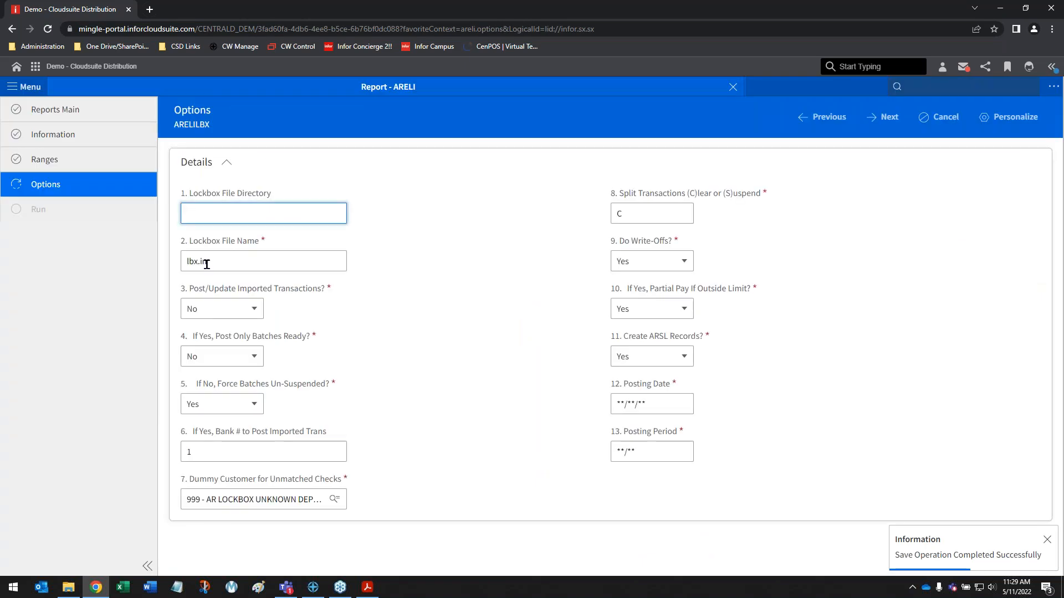
{"action": "left_click", "coordinate": [197, 261]}
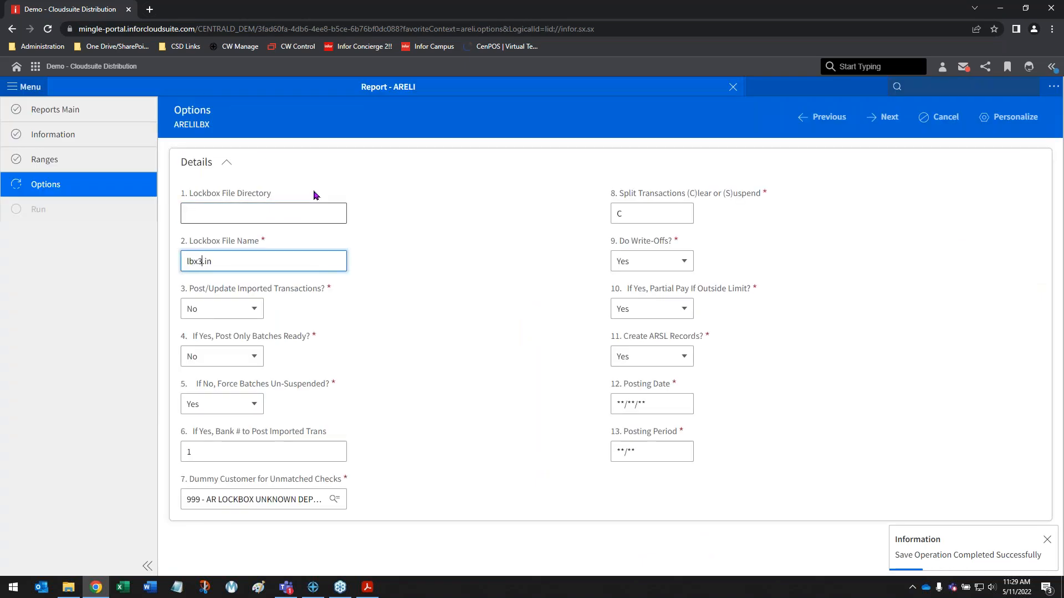
{"action": "left_click", "coordinate": [883, 117]}
{"action": "left_click", "coordinate": [876, 118]}
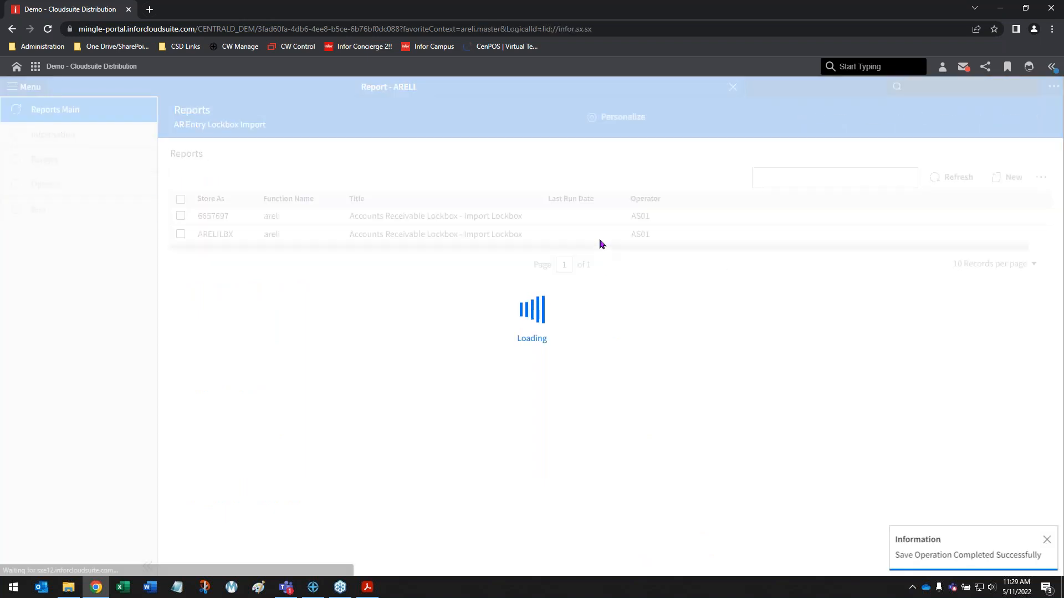
{"action": "left_click", "coordinate": [938, 158]}
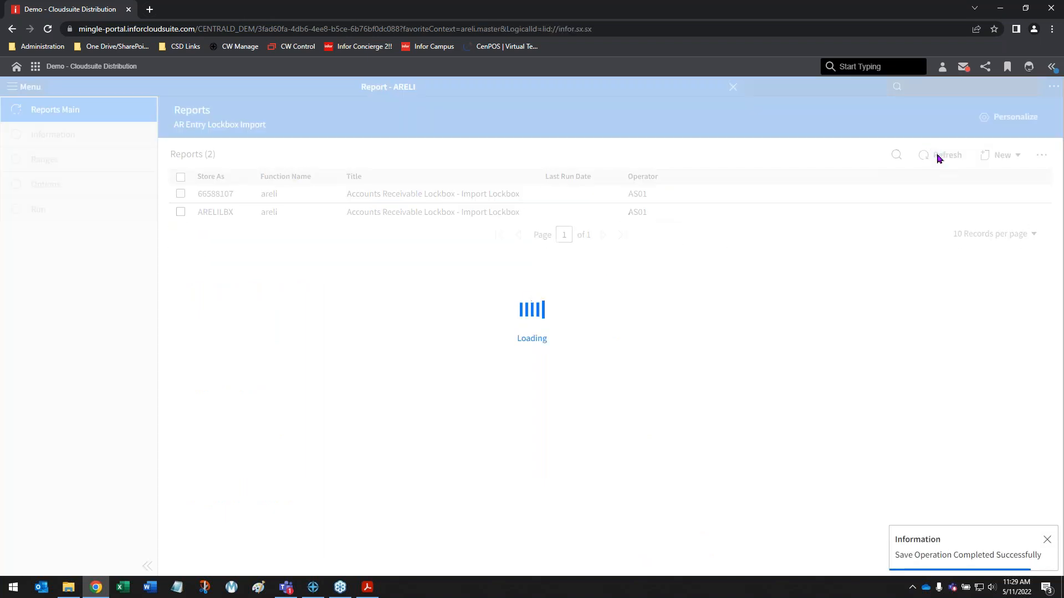
Show the context apps, collapse the sections above Reports, and open the third listed Accounts Receivable Lockbox report output.
{"action": "left_click", "coordinate": [1051, 67]}
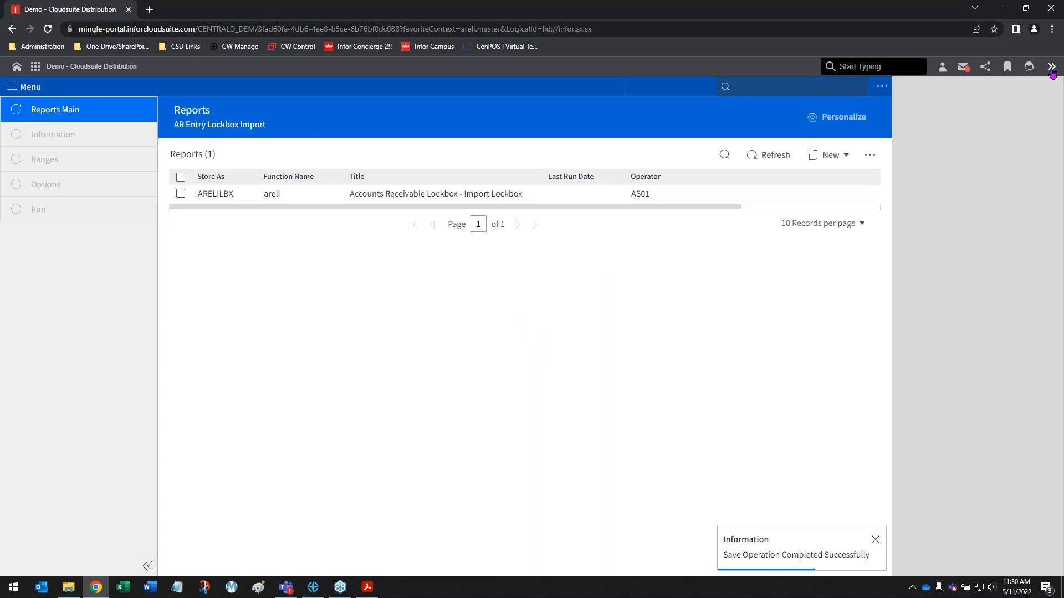
{"action": "left_click", "coordinate": [1048, 93]}
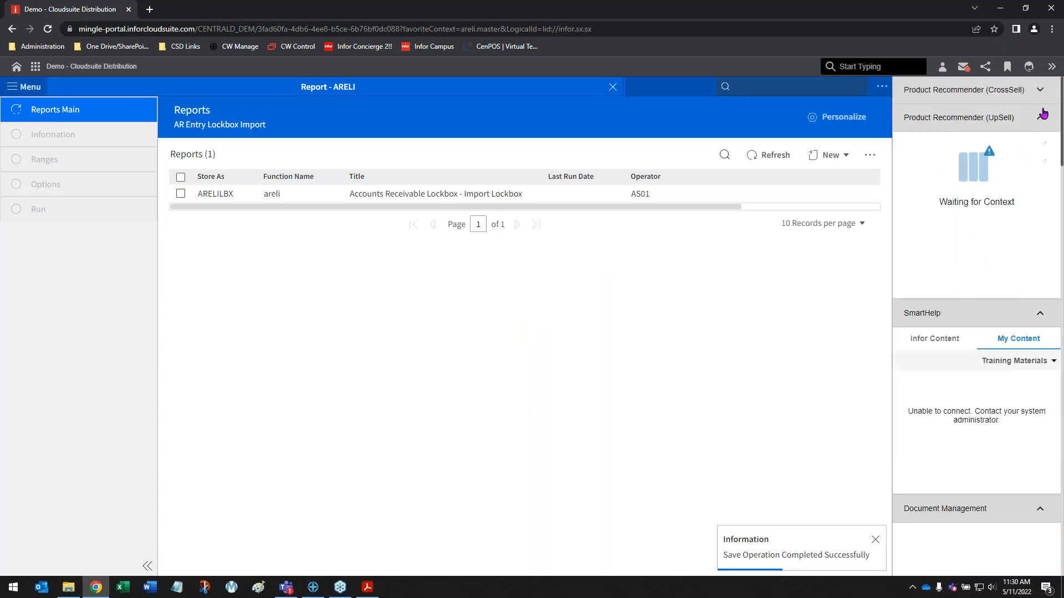
{"action": "left_click", "coordinate": [1040, 118]}
{"action": "left_click", "coordinate": [1034, 147]}
{"action": "left_click", "coordinate": [1036, 173]}
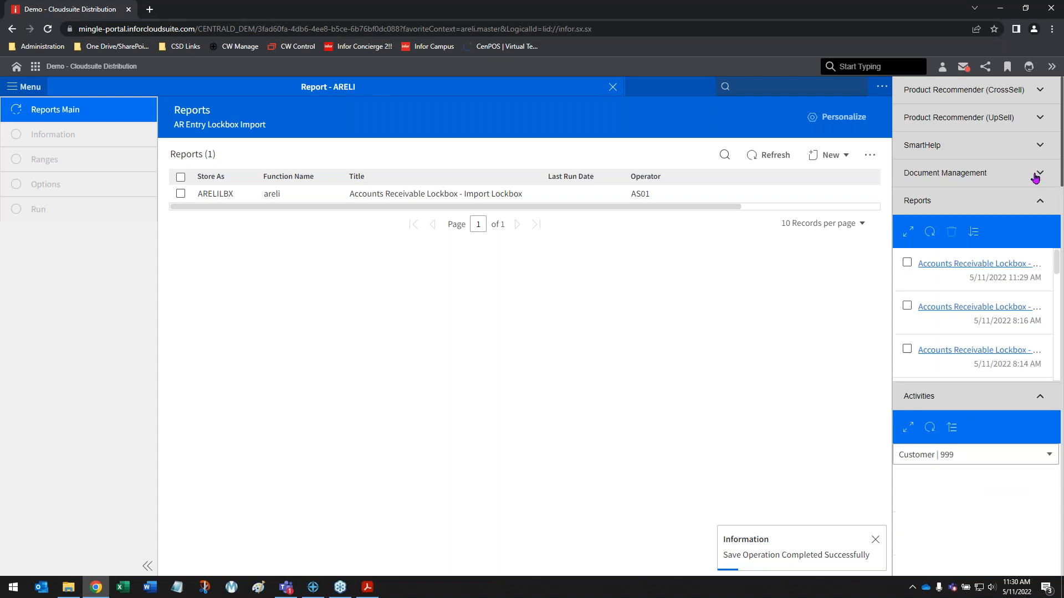
{"action": "left_click", "coordinate": [948, 351]}
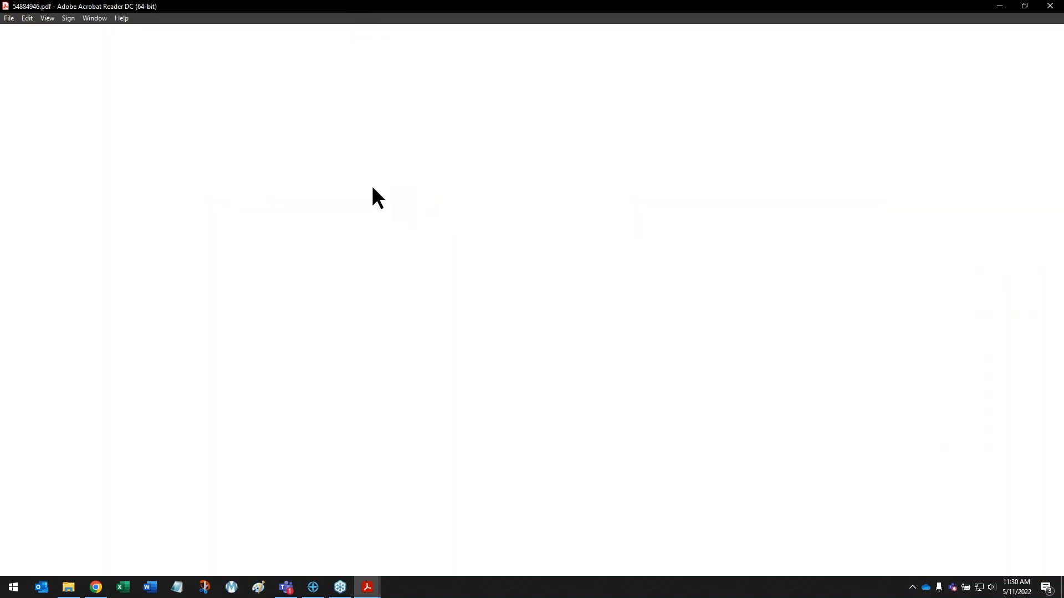
{"action": "scroll", "coordinate": [458, 302], "scroll_direction": "down", "scroll_amount": 6}
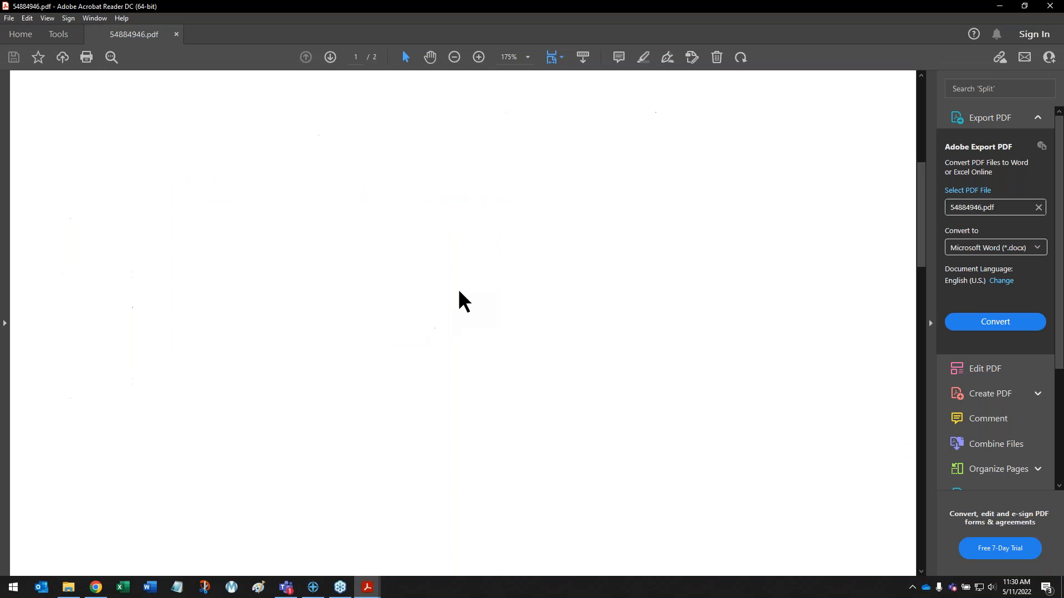
{"action": "scroll", "coordinate": [459, 302], "scroll_direction": "down", "scroll_amount": 4}
{"action": "scroll", "coordinate": [463, 307], "scroll_direction": "down", "scroll_amount": 10}
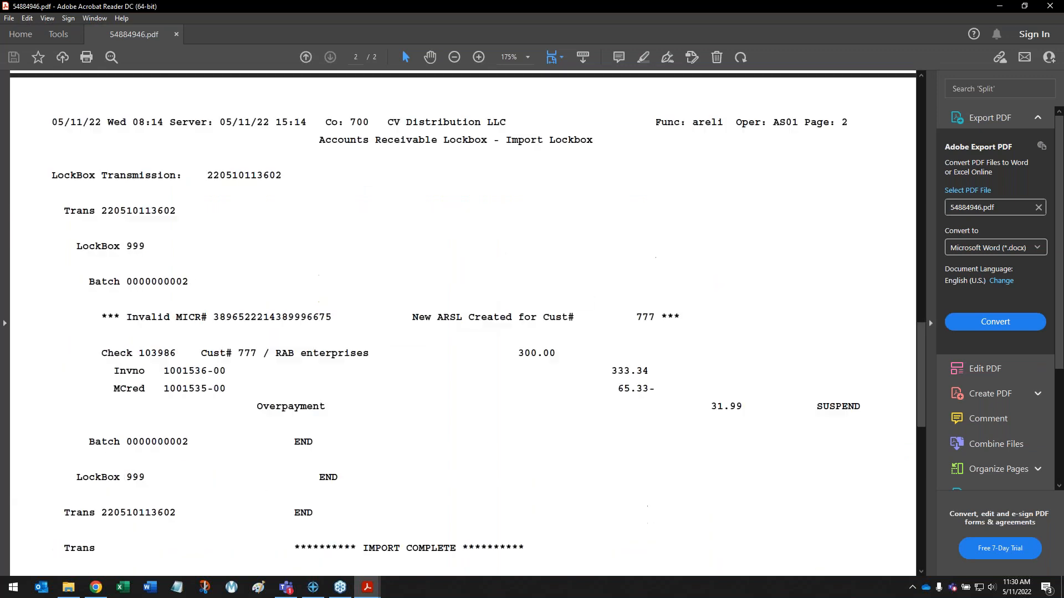
{"action": "scroll", "coordinate": [321, 191], "scroll_direction": "up", "scroll_amount": 1}
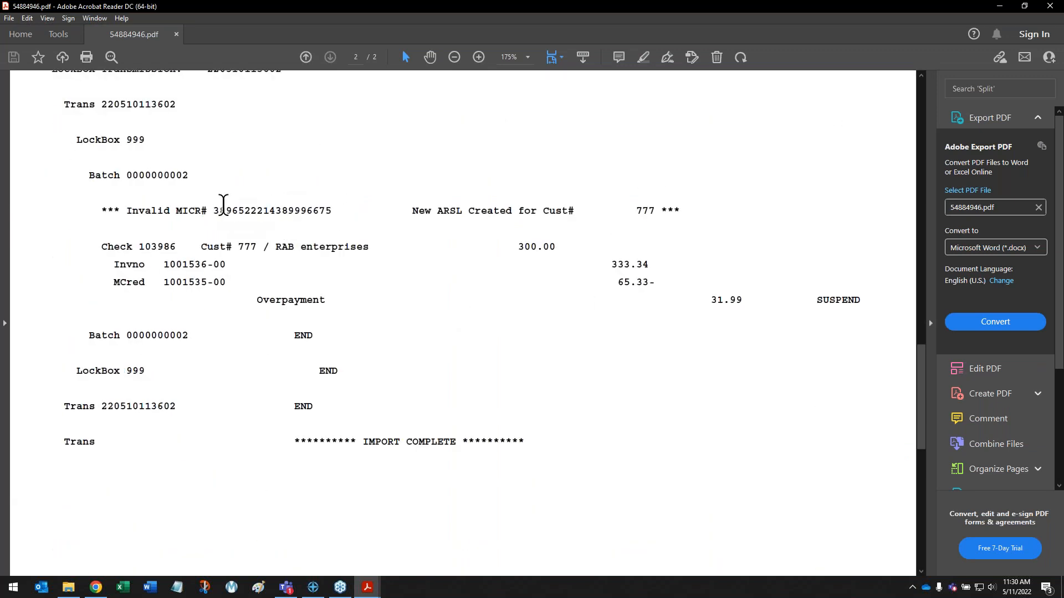
{"action": "scroll", "coordinate": [255, 216], "scroll_direction": "up", "scroll_amount": 2}
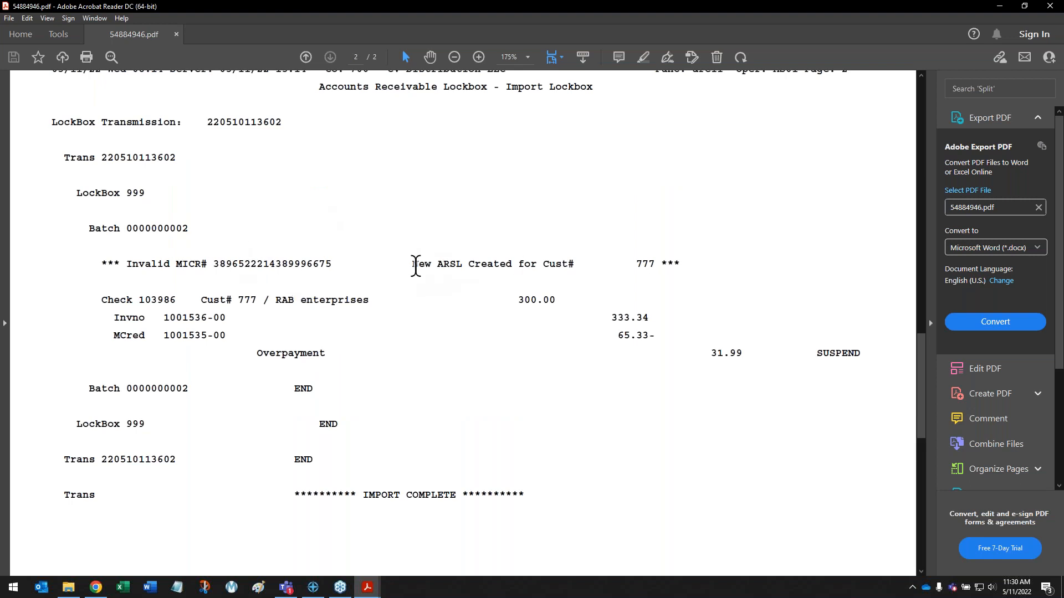
{"action": "left_click_drag", "start_coordinate": [213, 263], "coordinate": [333, 261]}
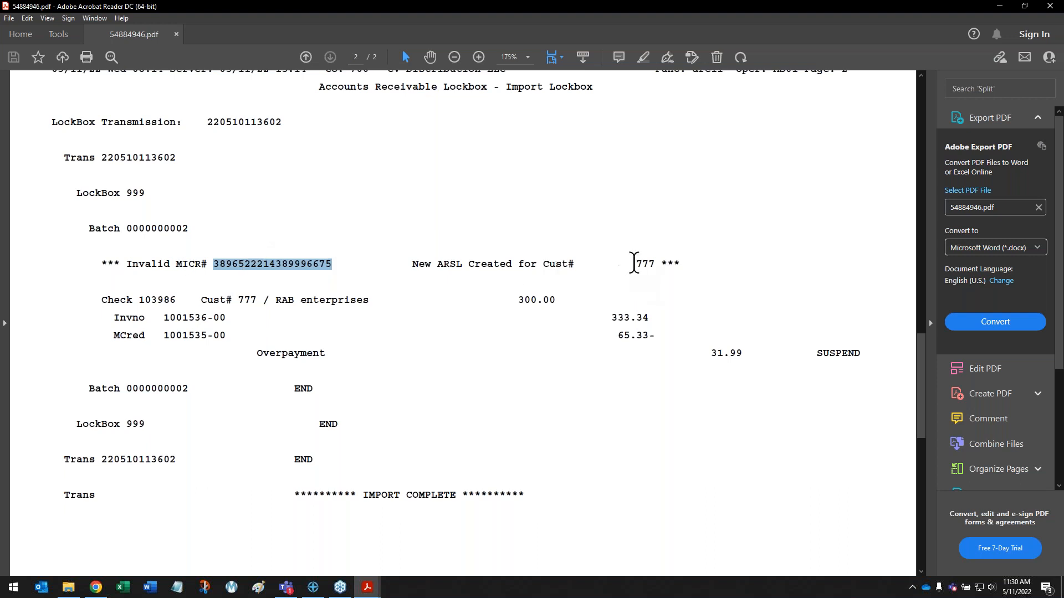
{"action": "left_click_drag", "start_coordinate": [635, 264], "coordinate": [680, 264]}
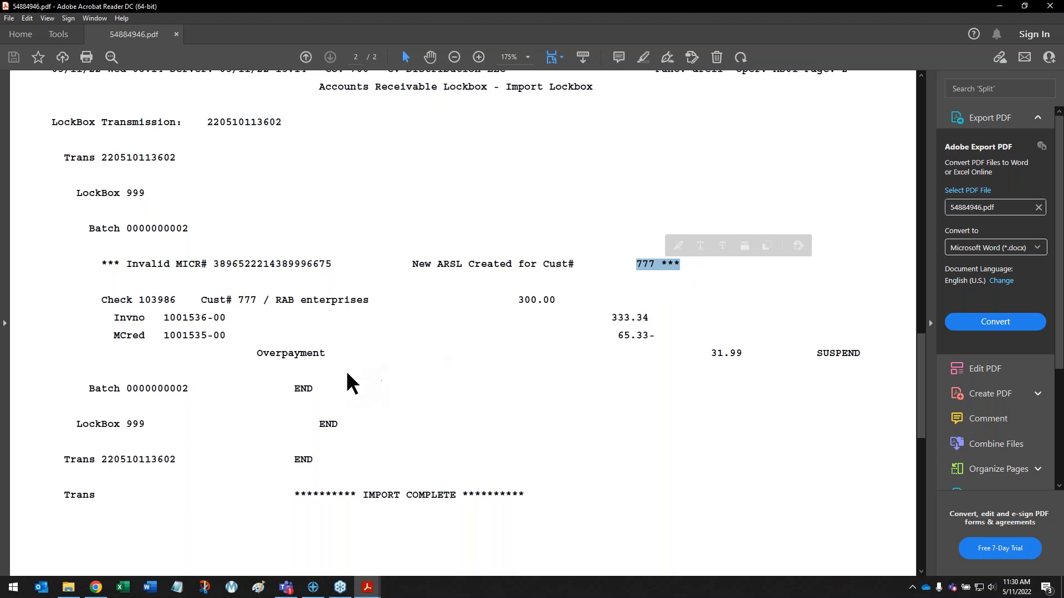
{"action": "scroll", "coordinate": [627, 352], "scroll_direction": "up", "scroll_amount": 3}
{"action": "scroll", "coordinate": [738, 173], "scroll_direction": "up", "scroll_amount": 10}
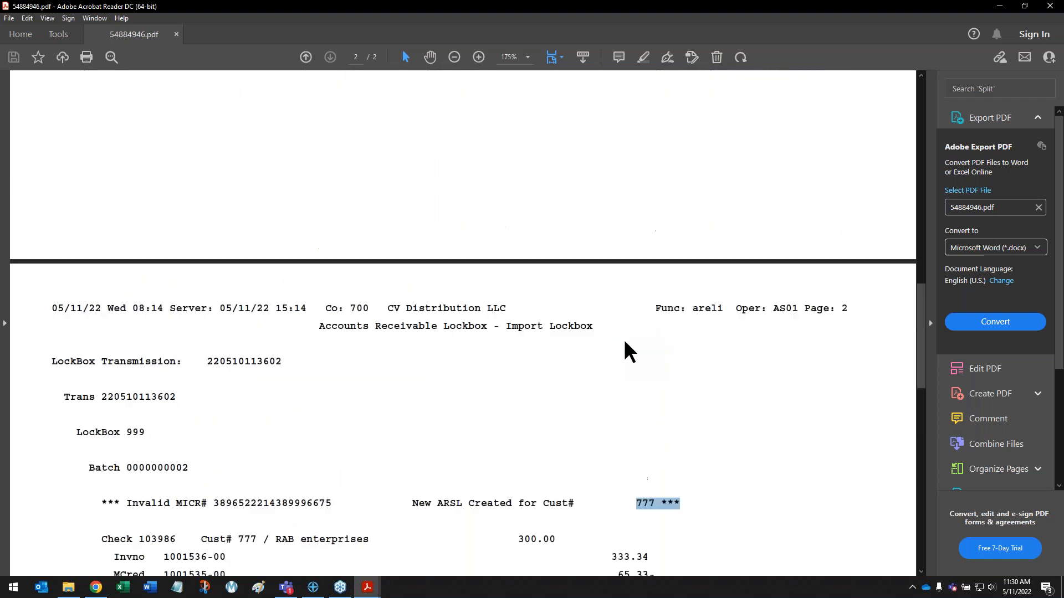
{"action": "left_click", "coordinate": [1050, 6]}
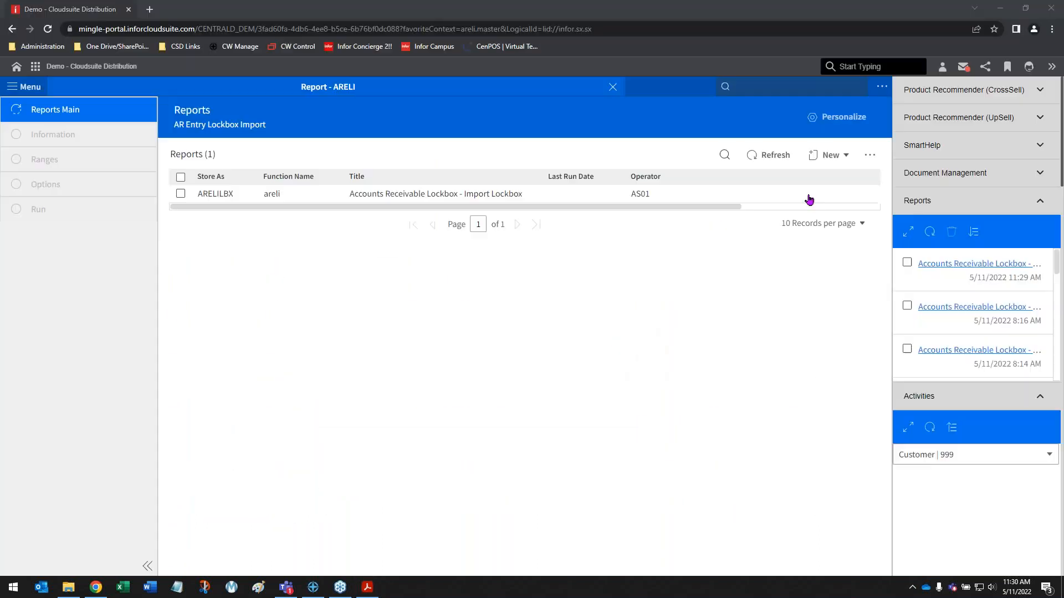
{"action": "left_click", "coordinate": [949, 264]}
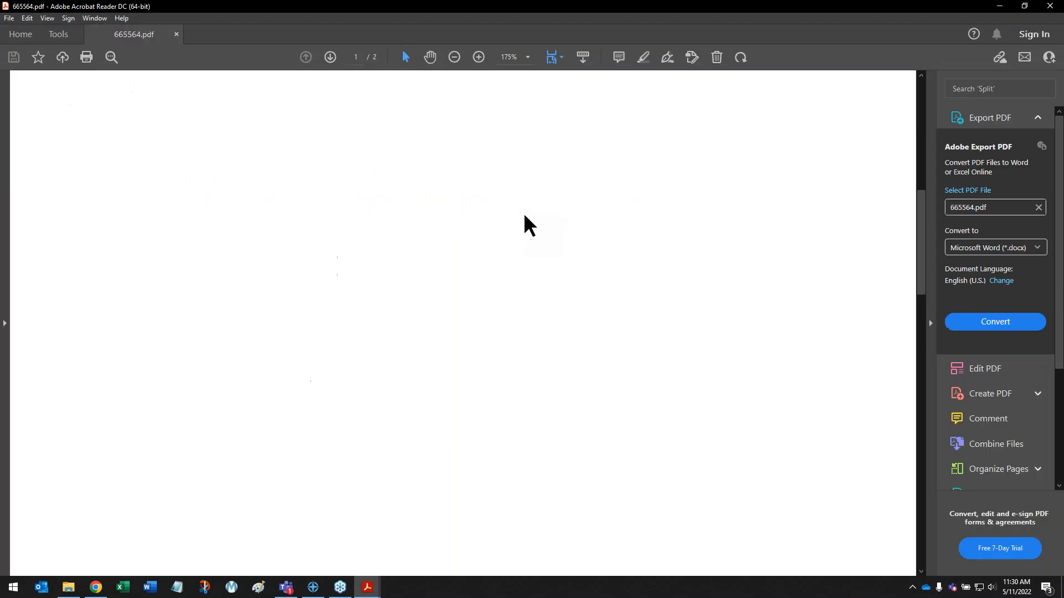
{"action": "scroll", "coordinate": [527, 214], "scroll_direction": "down", "scroll_amount": 10}
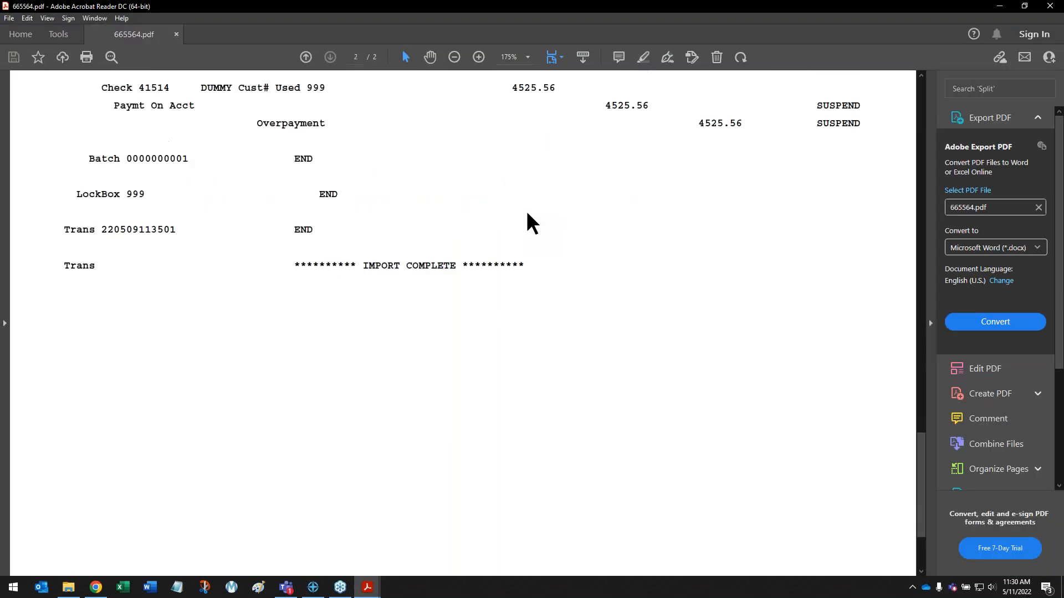
{"action": "scroll", "coordinate": [529, 212], "scroll_direction": "up", "scroll_amount": 5}
{"action": "scroll", "coordinate": [536, 226], "scroll_direction": "up", "scroll_amount": 6}
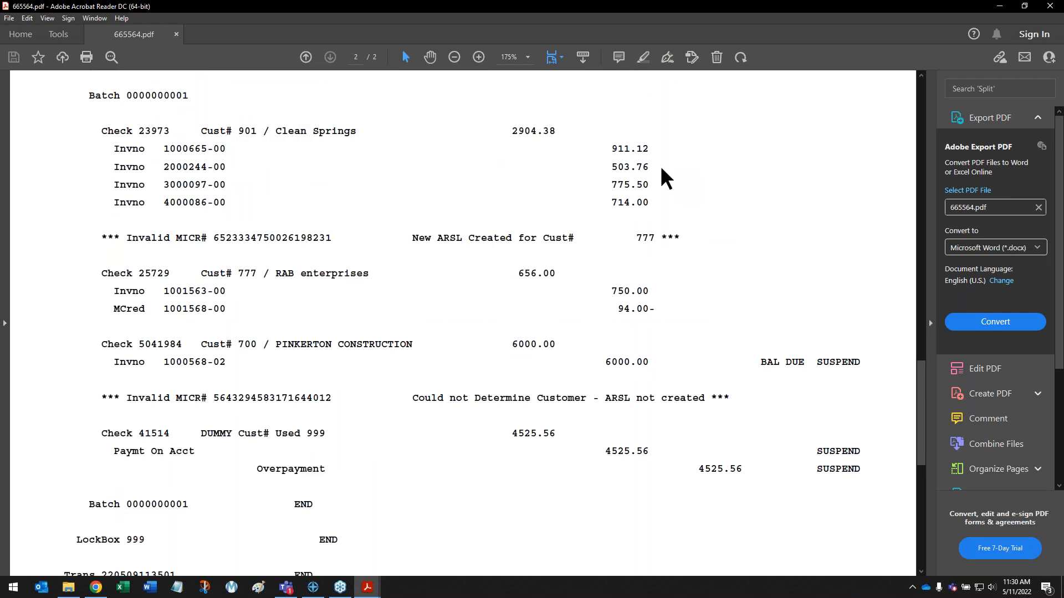
{"action": "left_click_drag", "start_coordinate": [126, 237], "coordinate": [654, 238]}
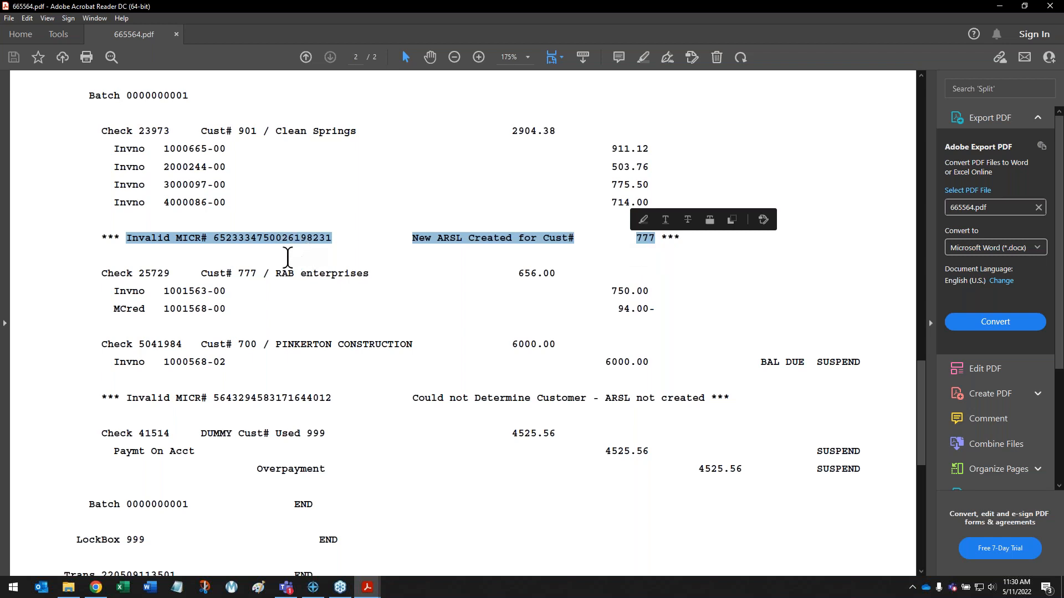
{"action": "scroll", "coordinate": [677, 377], "scroll_direction": "down", "scroll_amount": 1}
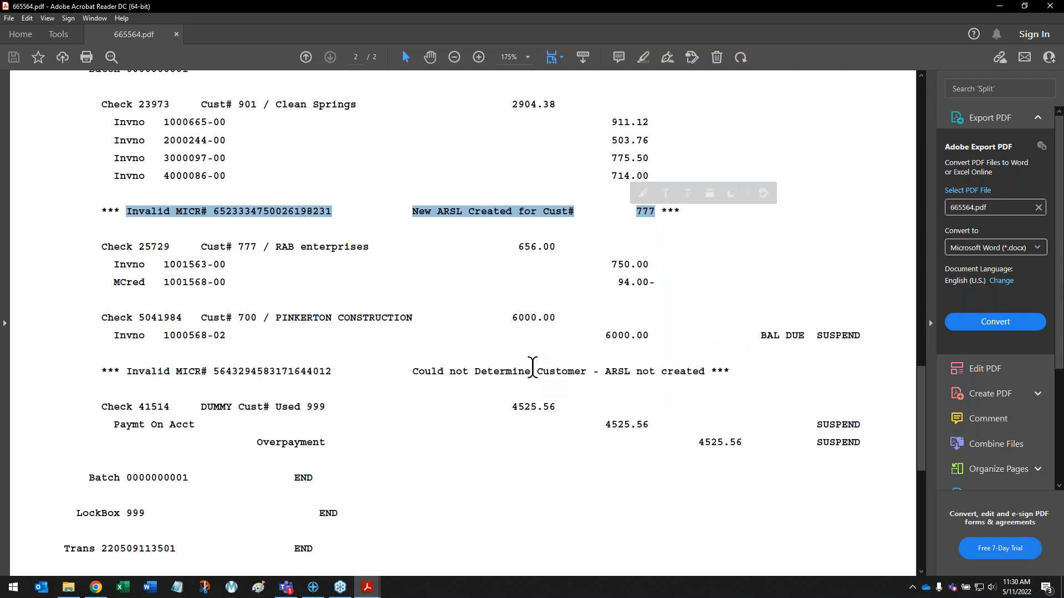
{"action": "scroll", "coordinate": [533, 367], "scroll_direction": "down", "scroll_amount": 2}
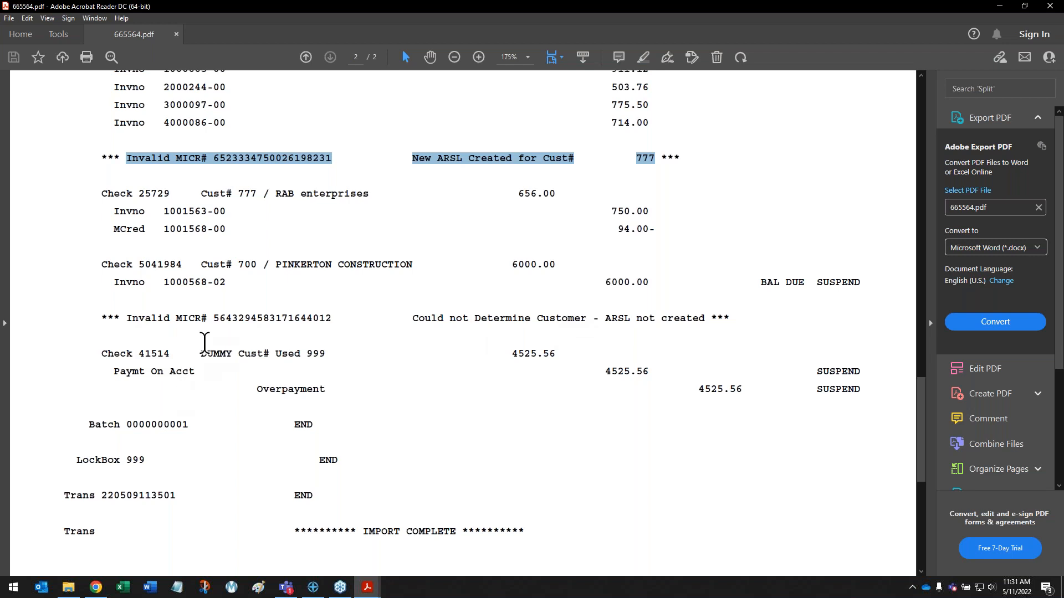
{"action": "double_click", "coordinate": [316, 354]}
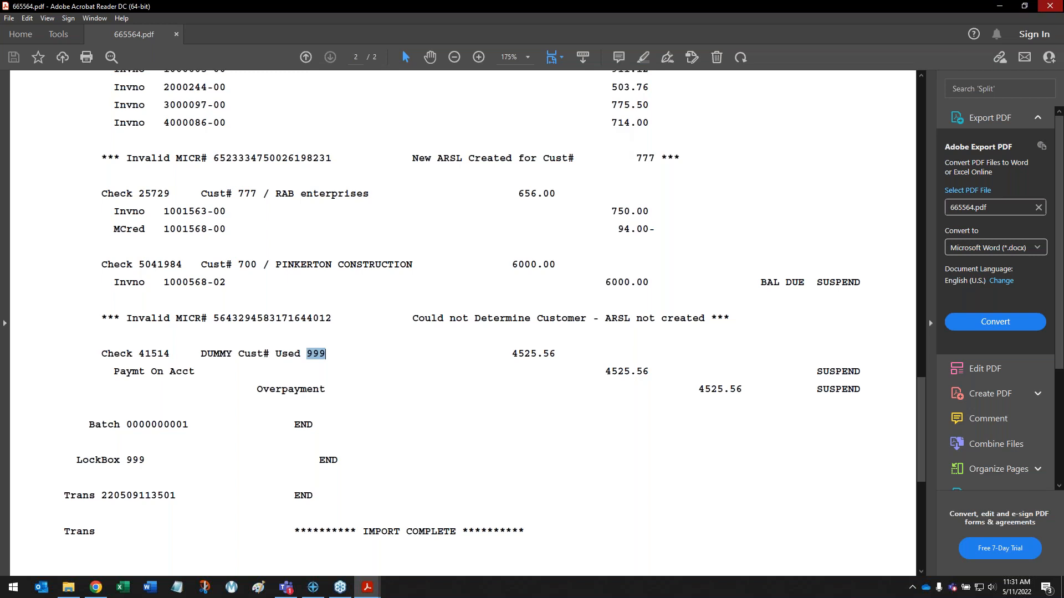
{"action": "left_click", "coordinate": [1050, 7]}
Close the ARELI report screen and list all batches in Batch Maintenance Entry (arelb).
{"action": "left_click", "coordinate": [612, 87]}
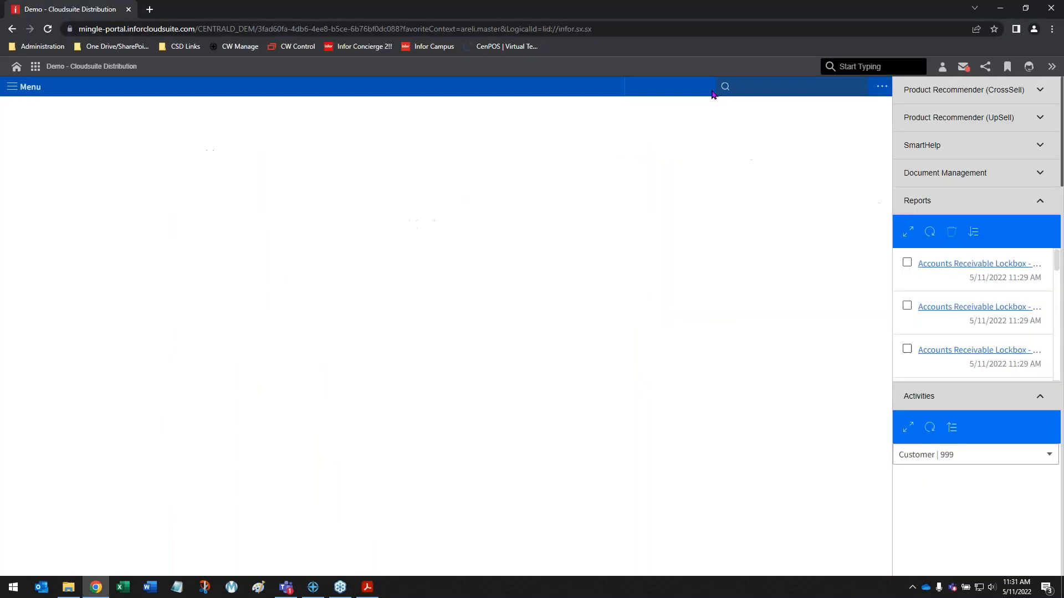
{"action": "left_click", "coordinate": [751, 89]}
{"action": "type", "text": "arelb"}
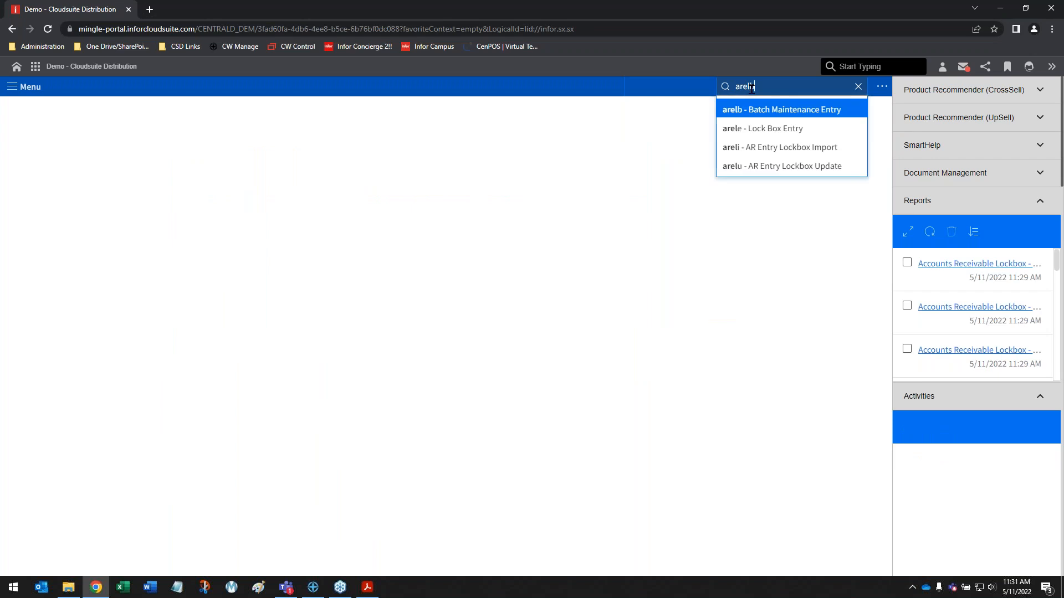
{"action": "key", "text": "Down"}
{"action": "key", "text": "Return"}
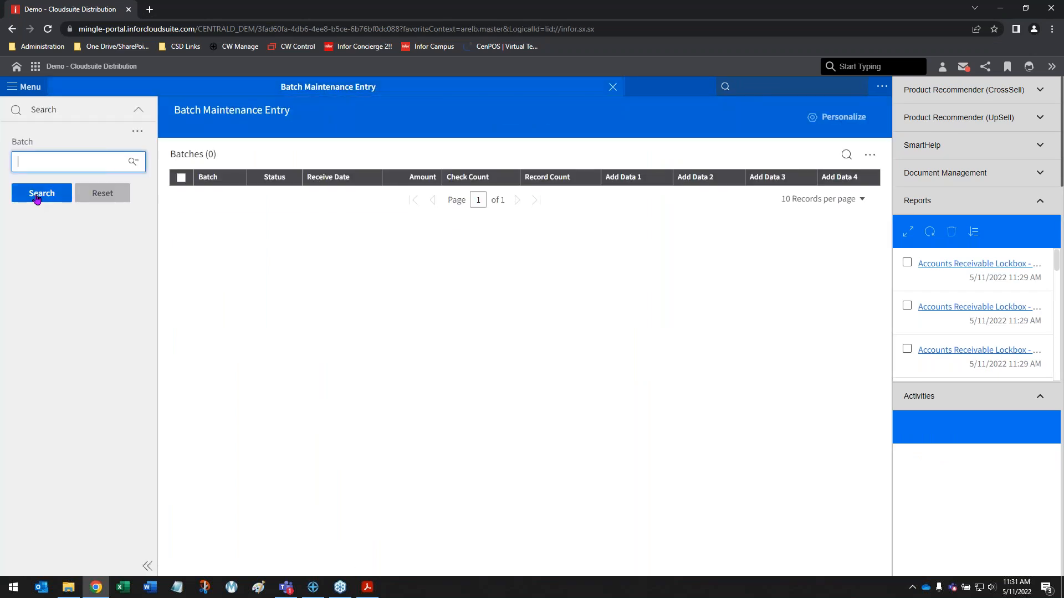
{"action": "left_click", "coordinate": [36, 195]}
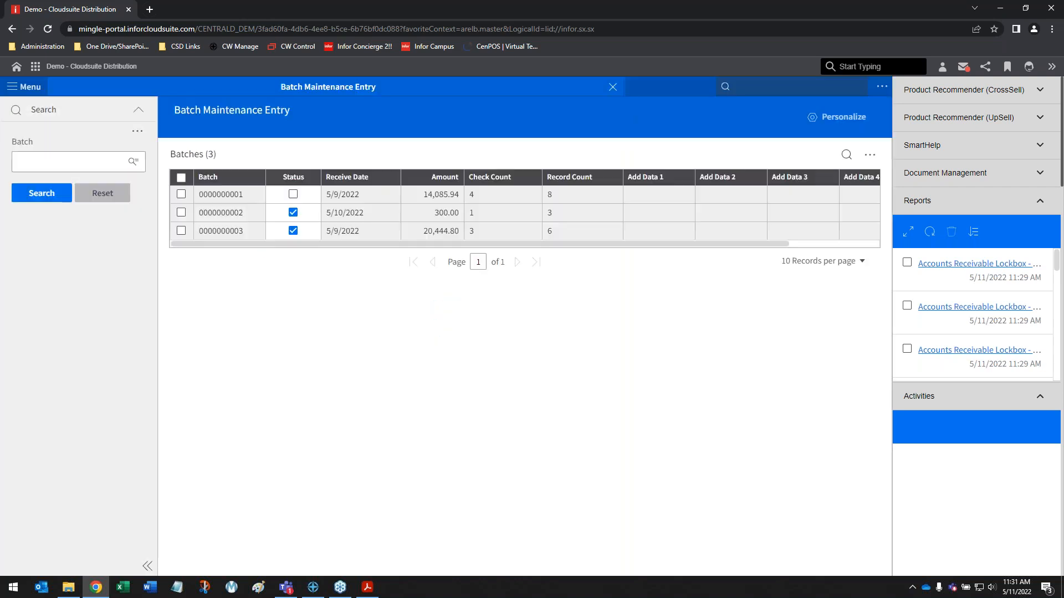
{"action": "left_click", "coordinate": [1050, 67]}
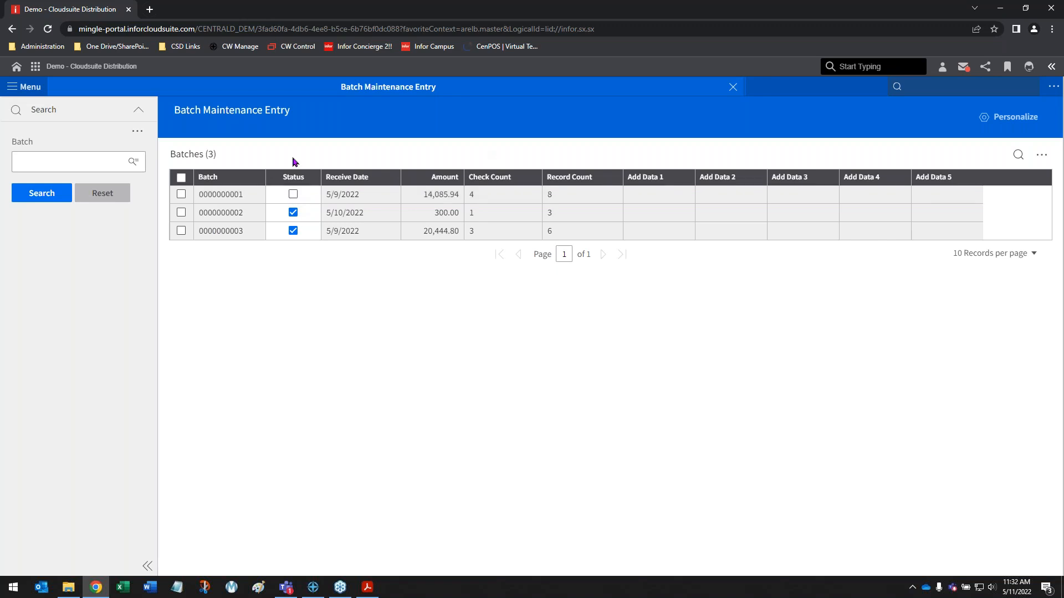
{"action": "left_click", "coordinate": [181, 194]}
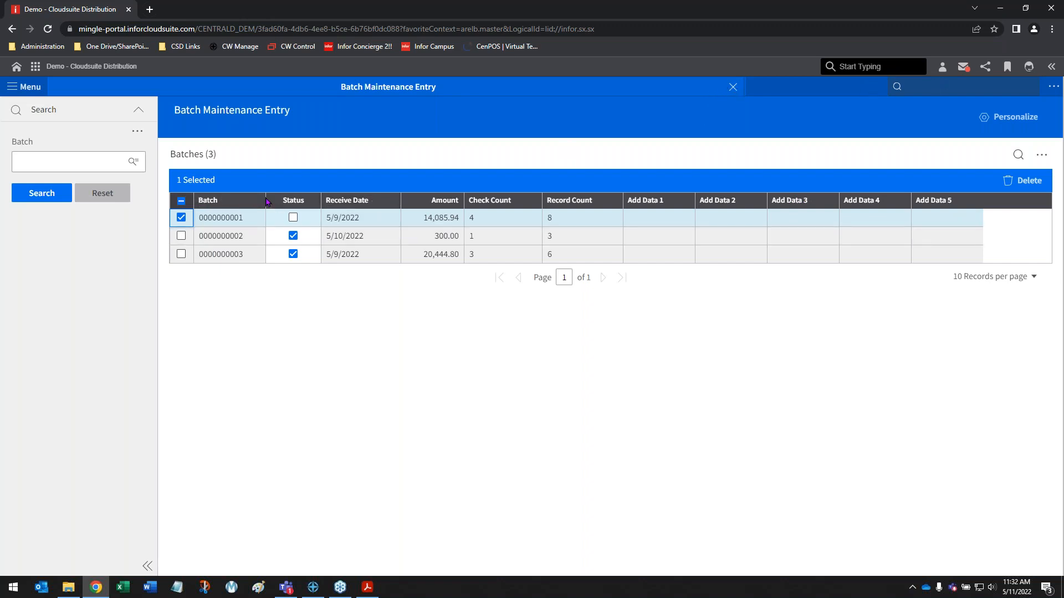
{"action": "left_click", "coordinate": [181, 218]}
Open the Lock Box Entry function (arele) alongside Batch Maintenance Entry.
{"action": "left_click", "coordinate": [960, 84]}
{"action": "type", "text": "arelb"}
{"action": "key", "text": "Down"}
{"action": "key", "text": "Return"}
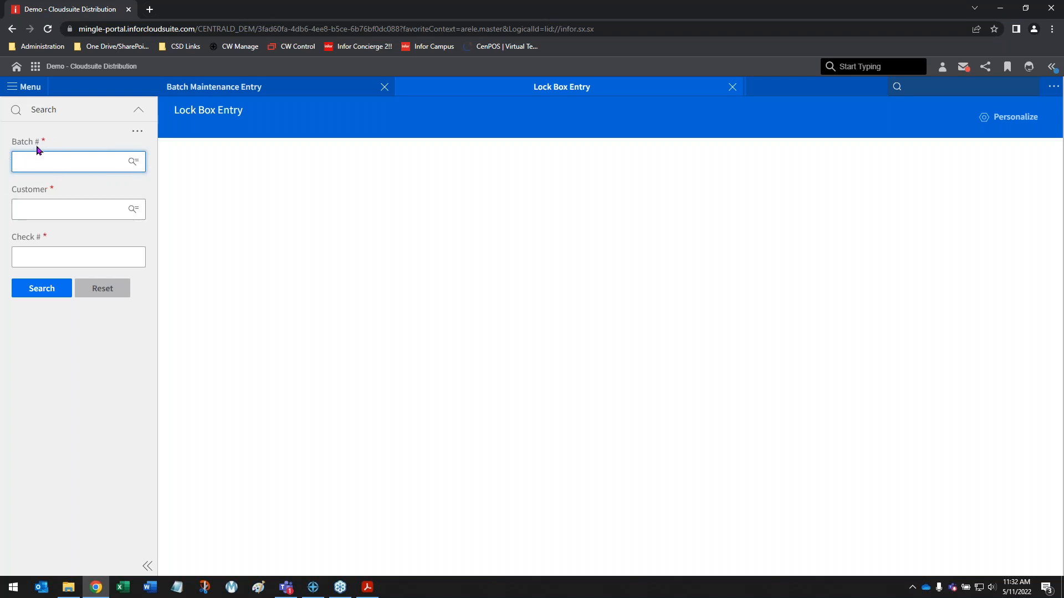
{"action": "left_click", "coordinate": [135, 168]}
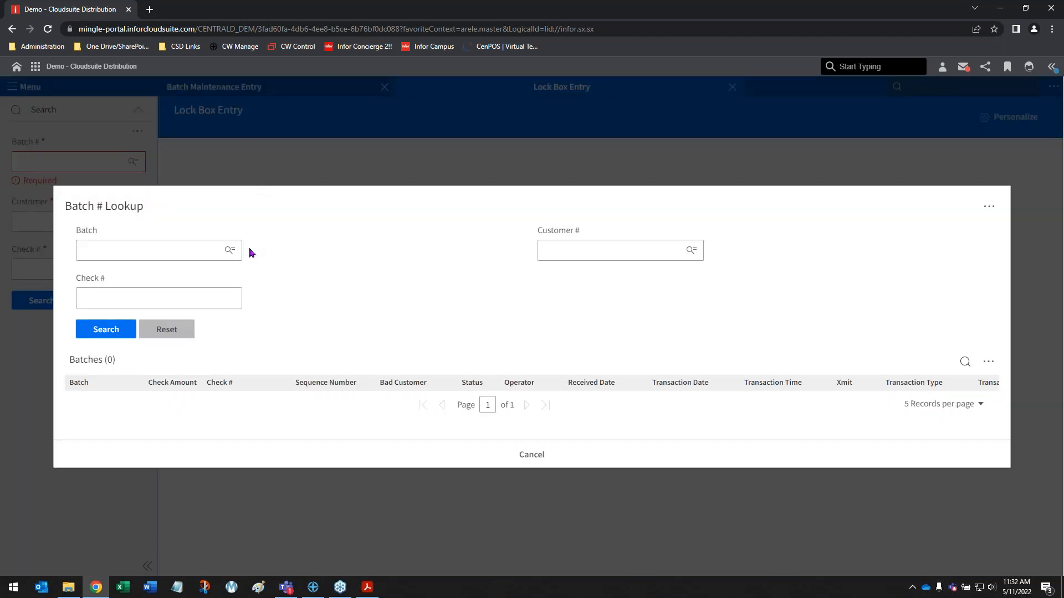
{"action": "left_click", "coordinate": [233, 251]}
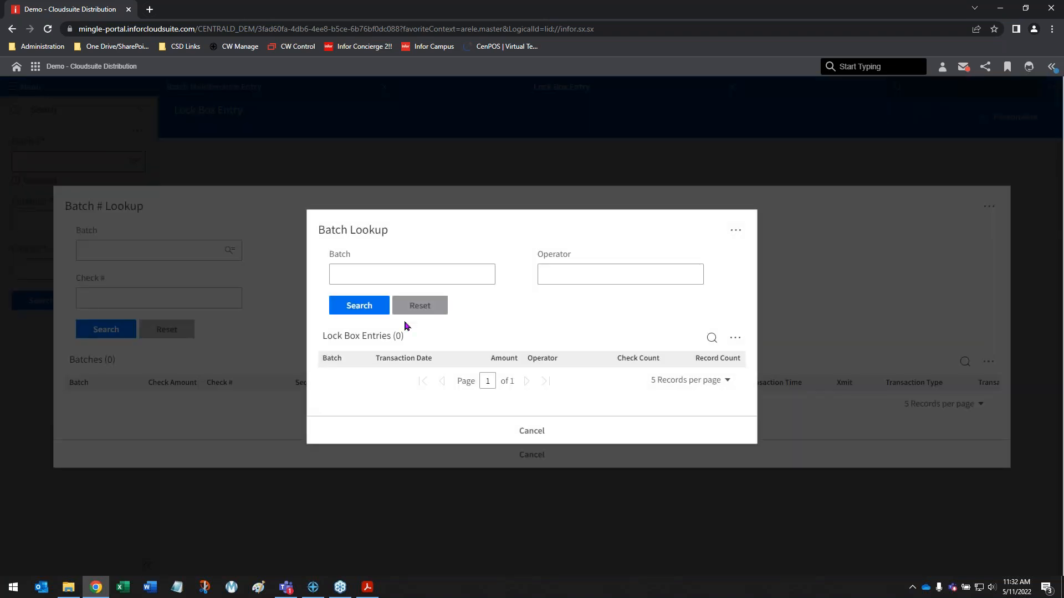
{"action": "left_click", "coordinate": [368, 311]}
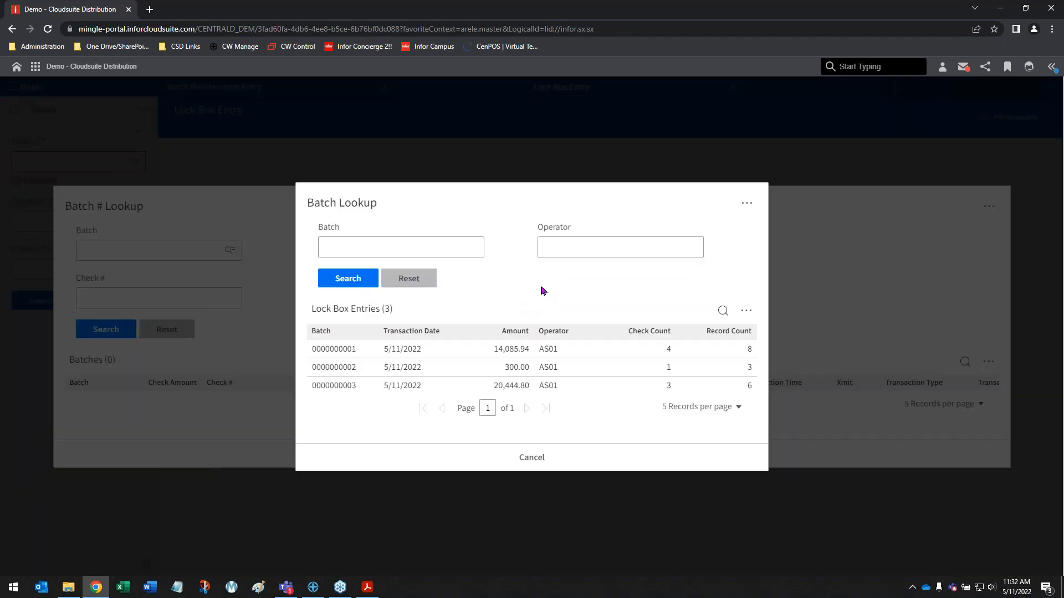
{"action": "left_click", "coordinate": [371, 353]}
{"action": "left_click", "coordinate": [99, 330]}
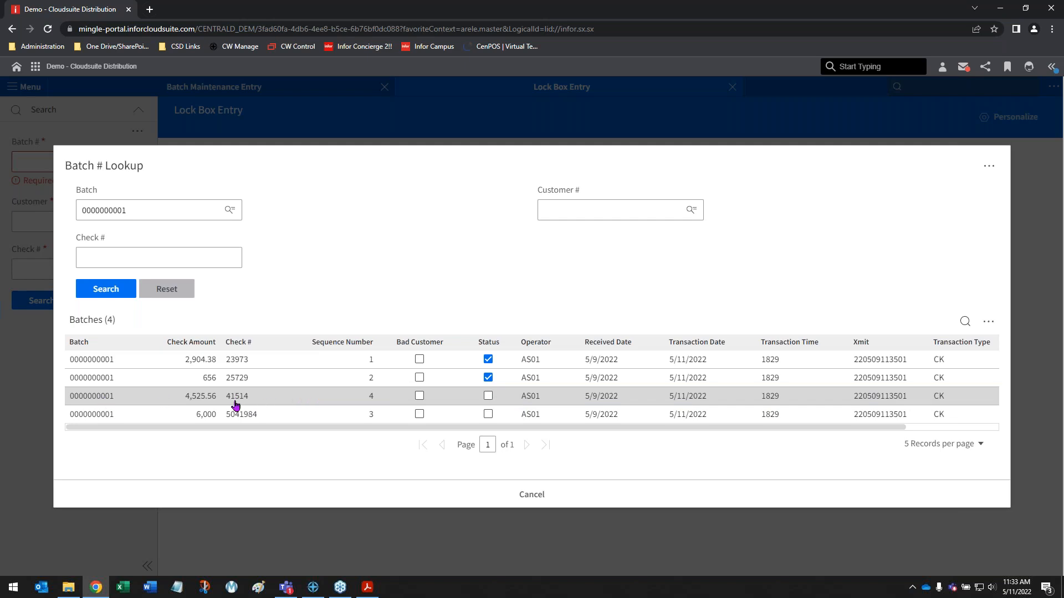
{"action": "left_click", "coordinate": [170, 403]}
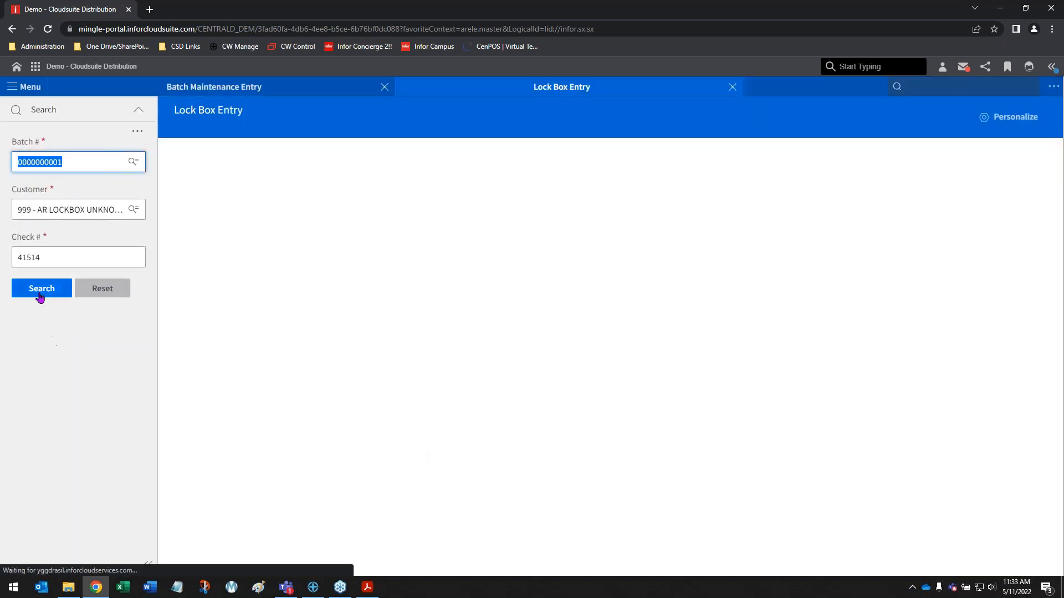
{"action": "left_click", "coordinate": [41, 296]}
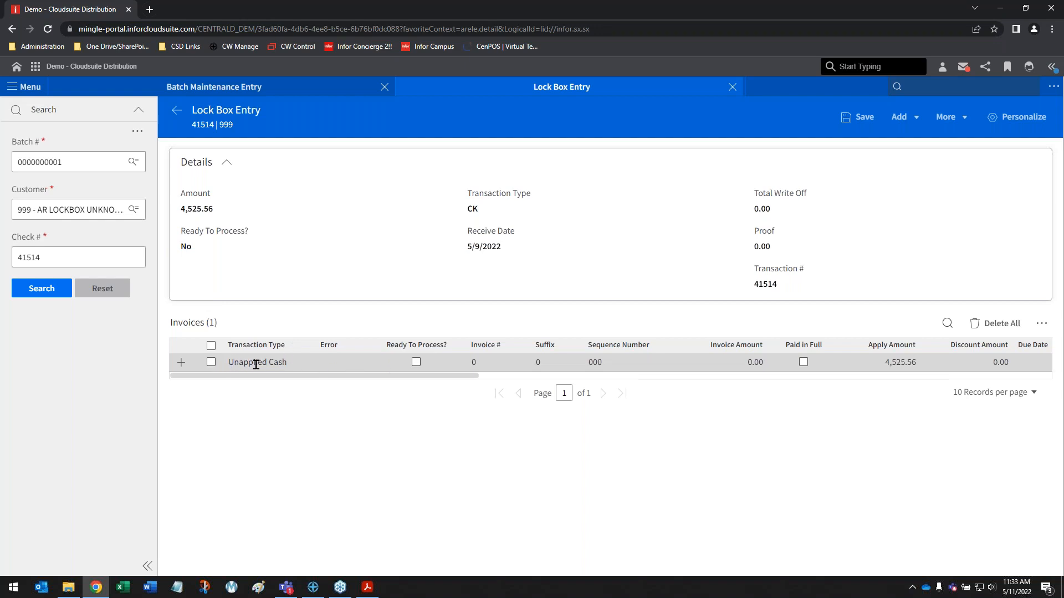
Change the customer on unapplied check 41514 to G.E. JOHNSON CONSTRUCTION in Minneapolis, MN.
{"action": "left_click_drag", "start_coordinate": [228, 363], "coordinate": [278, 364]}
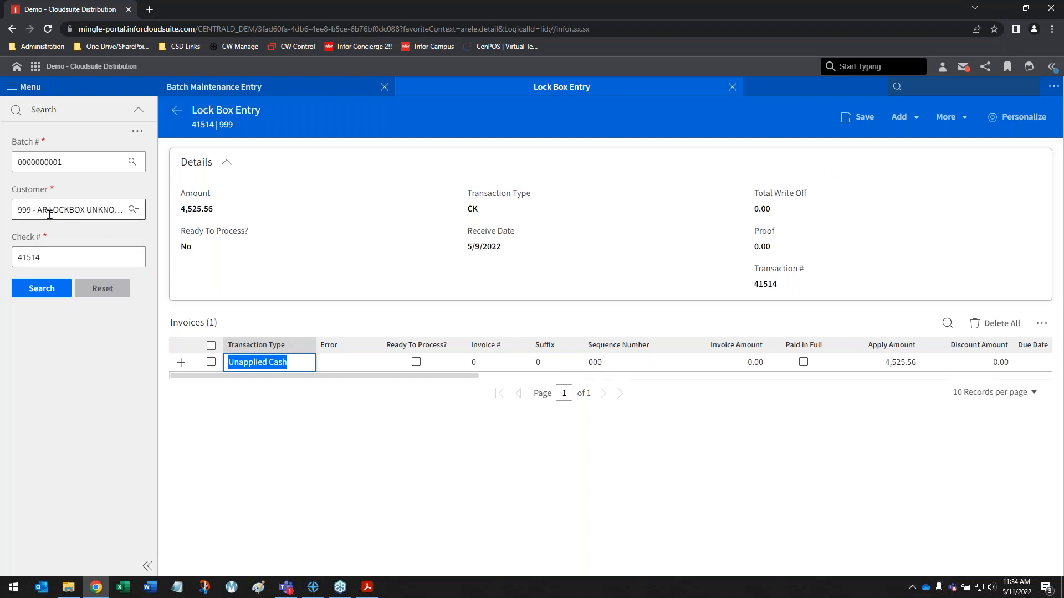
{"action": "left_click", "coordinate": [959, 122]}
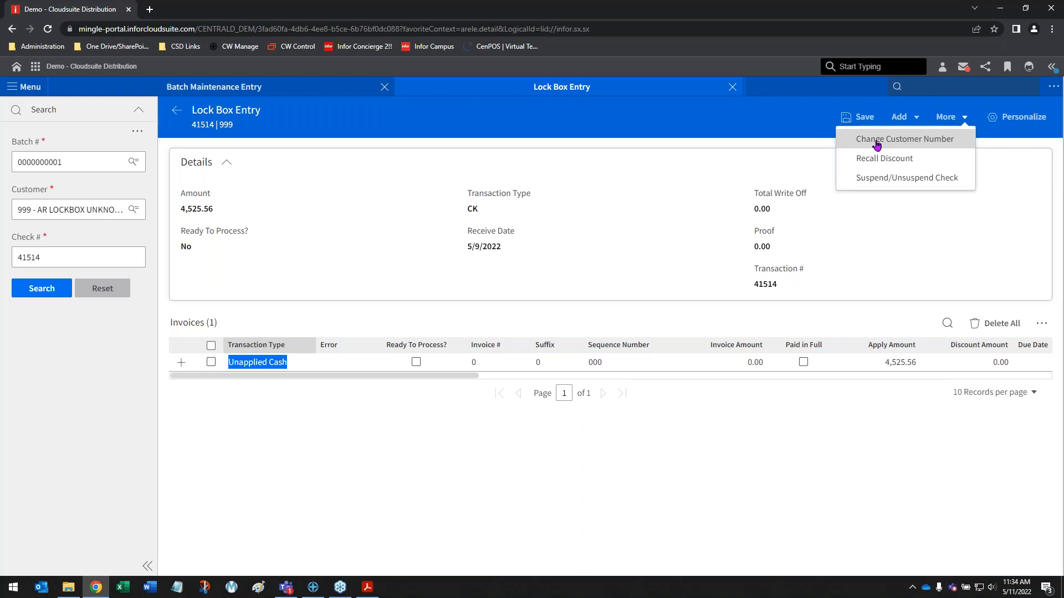
{"action": "left_click", "coordinate": [876, 140]}
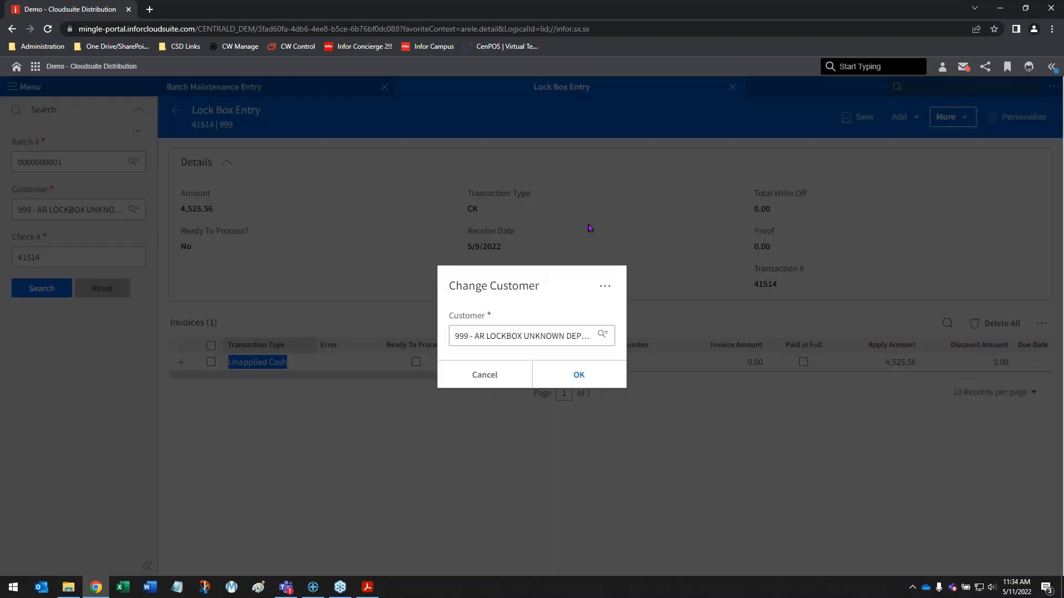
{"action": "left_click", "coordinate": [506, 336]}
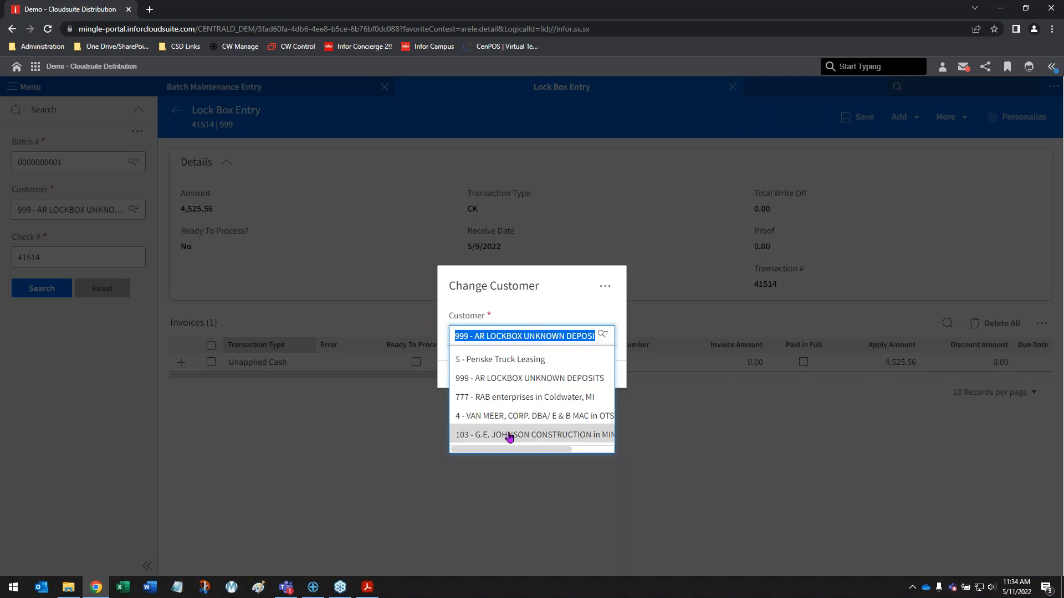
{"action": "left_click", "coordinate": [470, 435]}
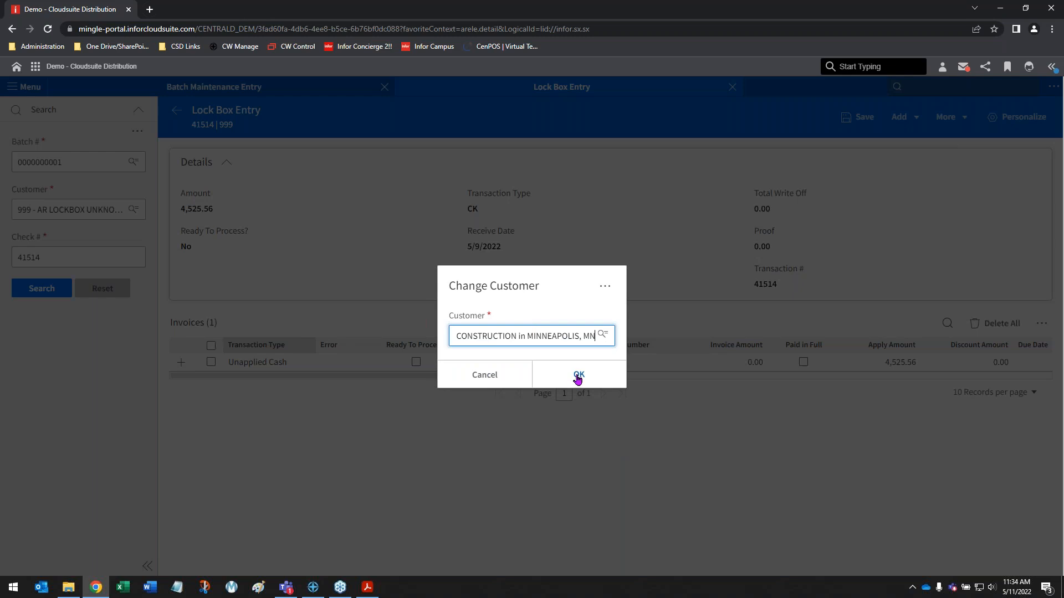
{"action": "left_click", "coordinate": [578, 377]}
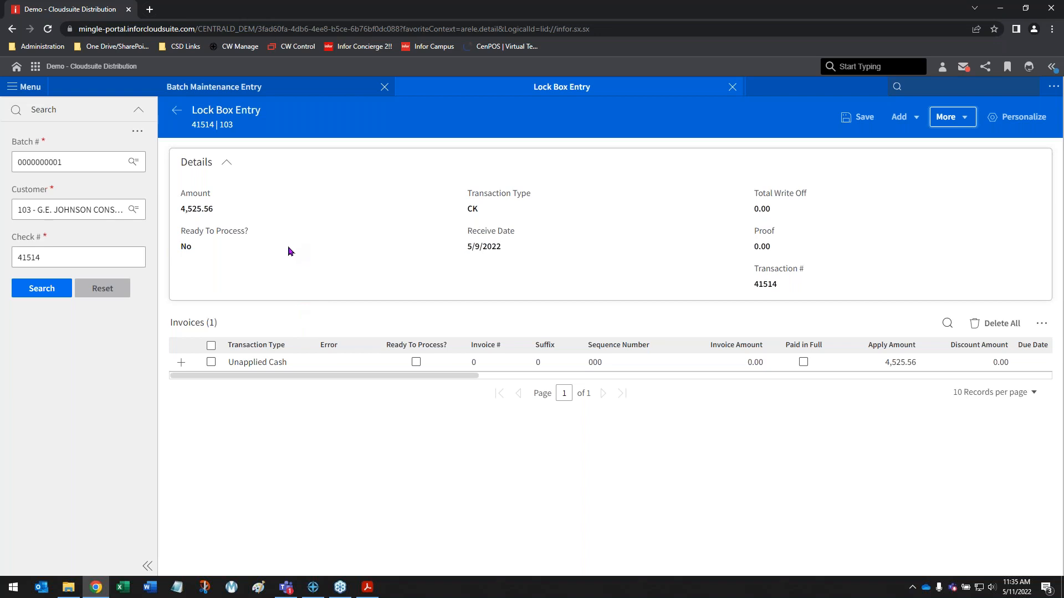
Delete the Unapplied Cash line from check 41514's invoices.
{"action": "left_click", "coordinate": [211, 363]}
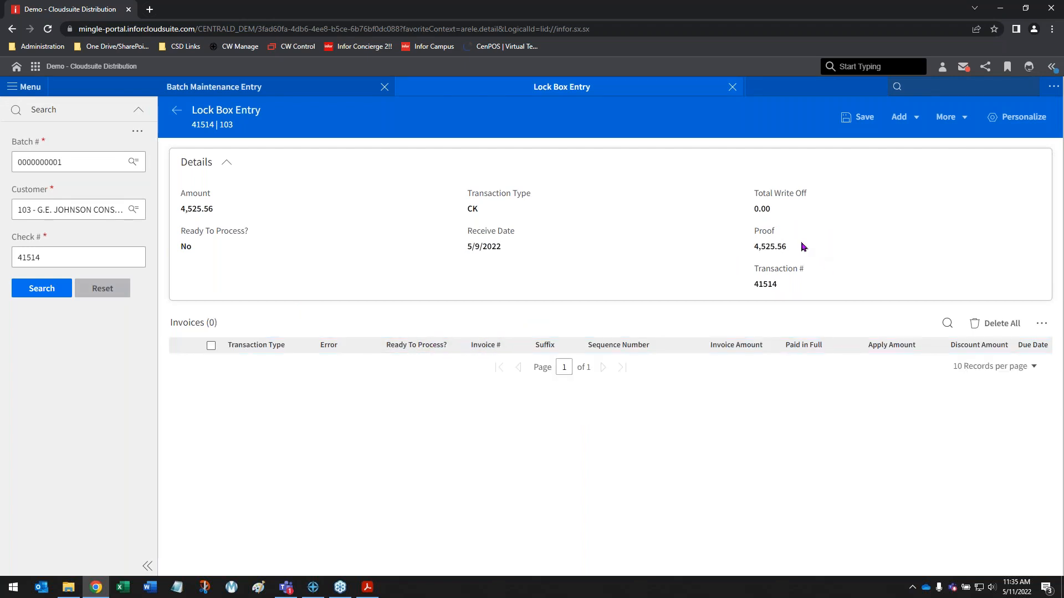
Add invoice 1000663 as a schedule payment on check 41514, accepting the audit path warning, and save the lockbox entry.
{"action": "left_click", "coordinate": [915, 121]}
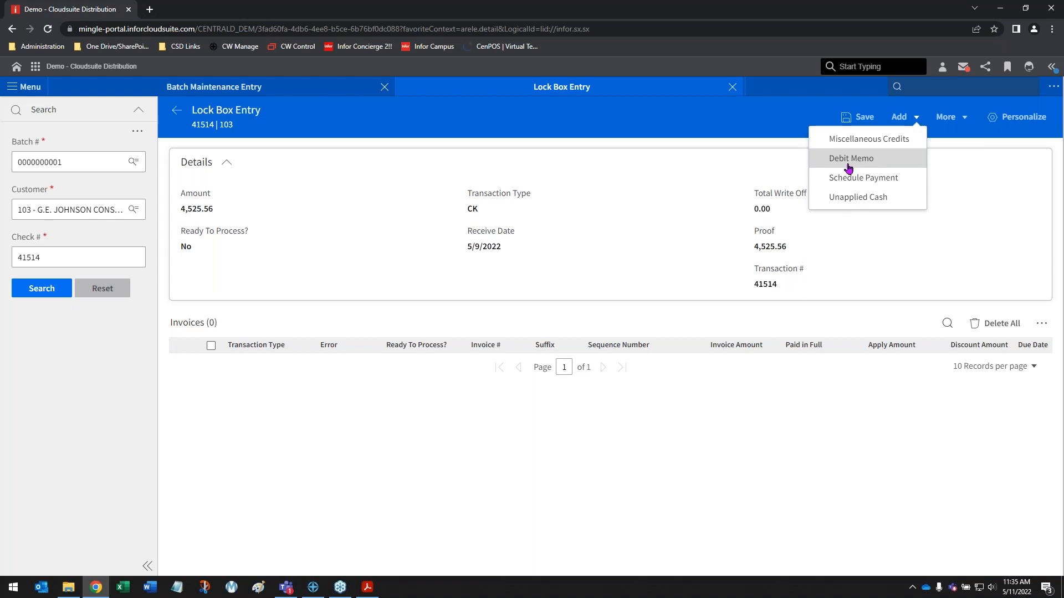
{"action": "left_click", "coordinate": [878, 180]}
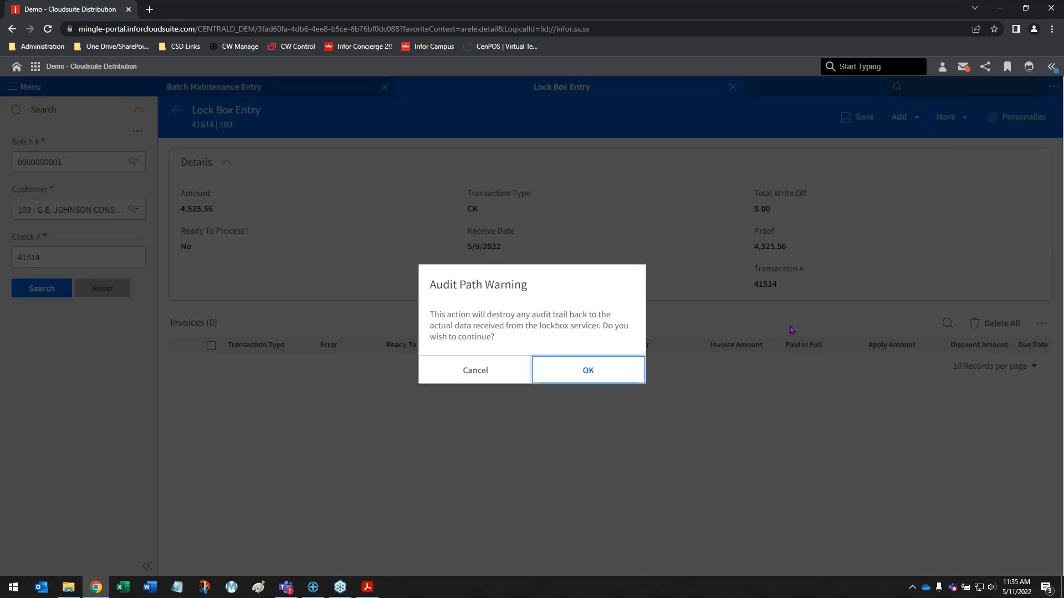
{"action": "left_click", "coordinate": [596, 377]}
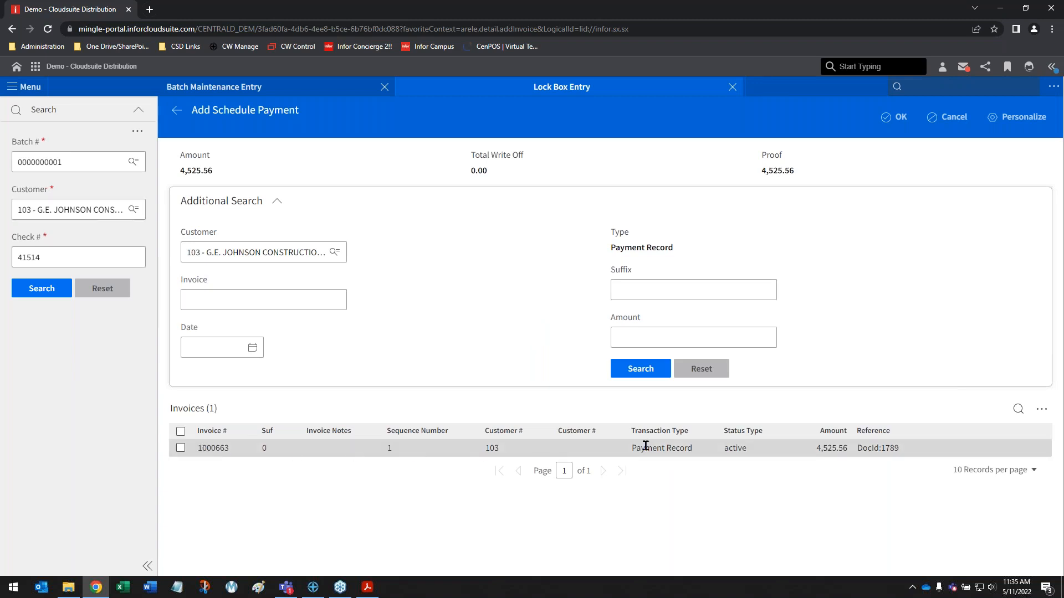
{"action": "double_click", "coordinate": [825, 448]}
{"action": "left_click", "coordinate": [181, 449]}
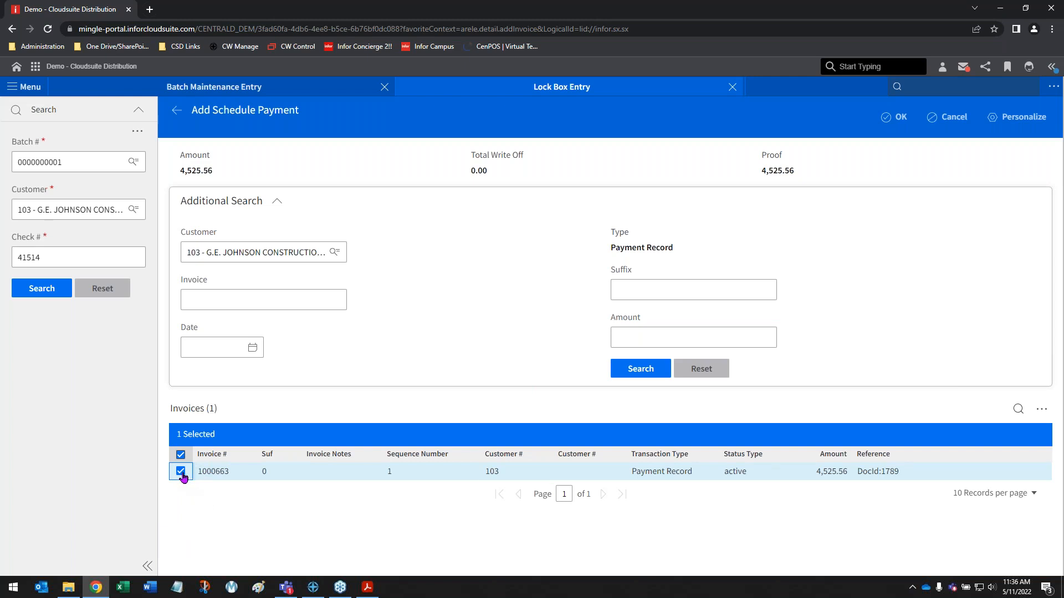
{"action": "left_click", "coordinate": [895, 120]}
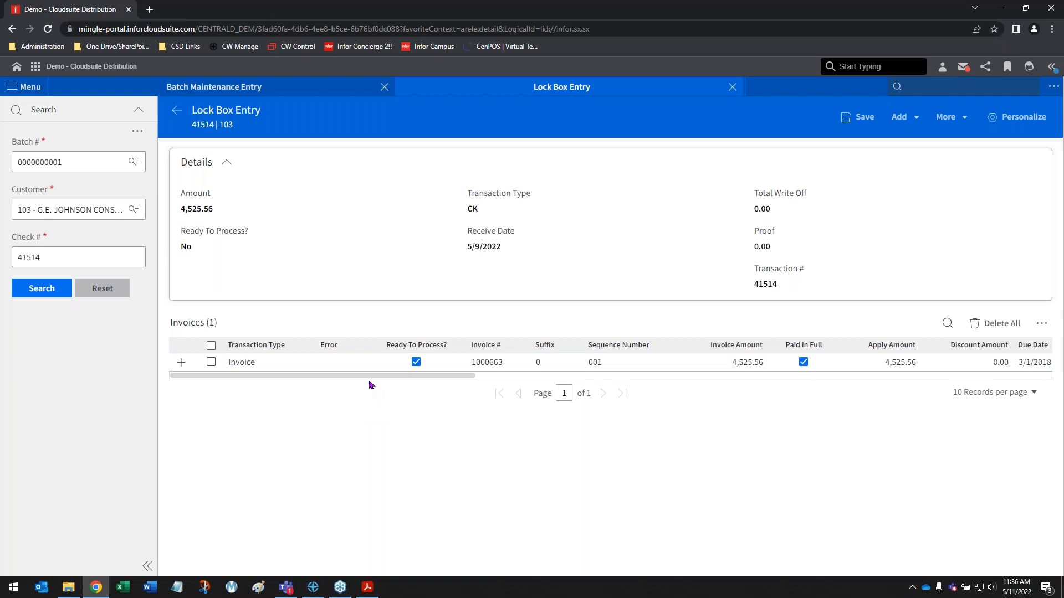
{"action": "left_click", "coordinate": [860, 116]}
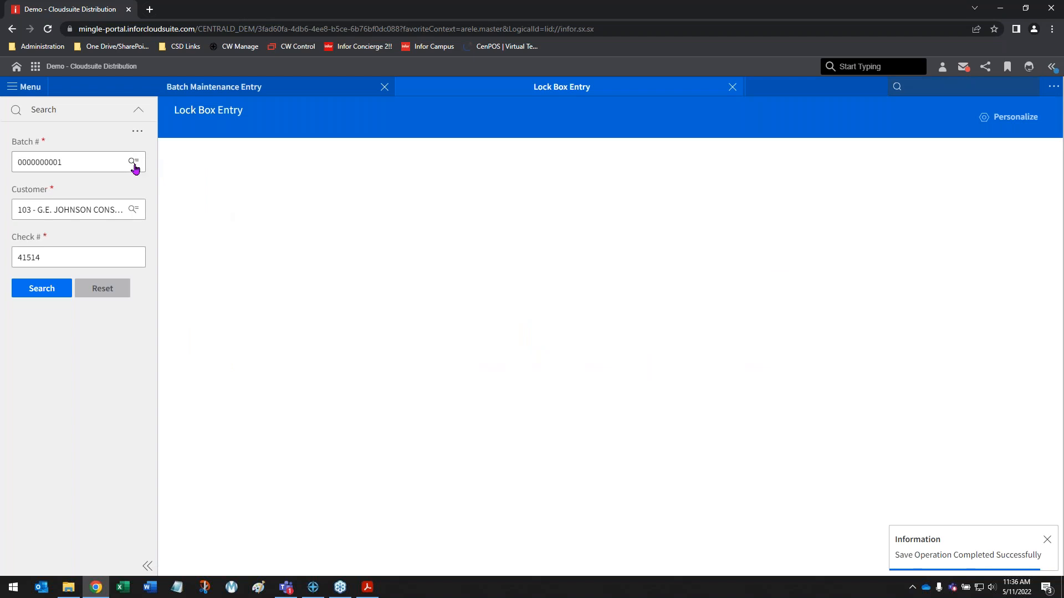
{"action": "left_click", "coordinate": [133, 165]}
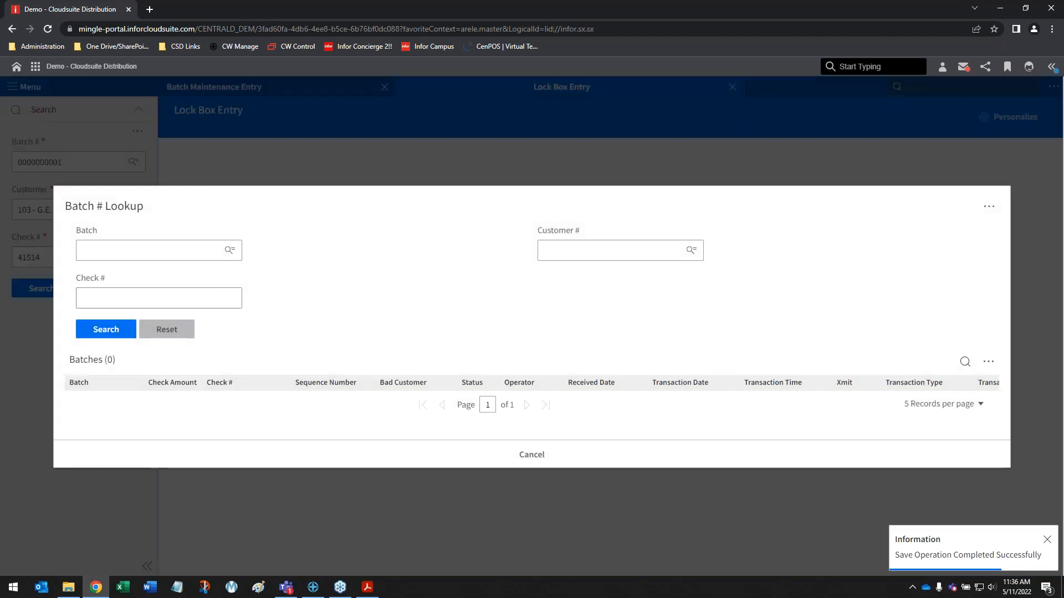
{"action": "left_click", "coordinate": [107, 333]}
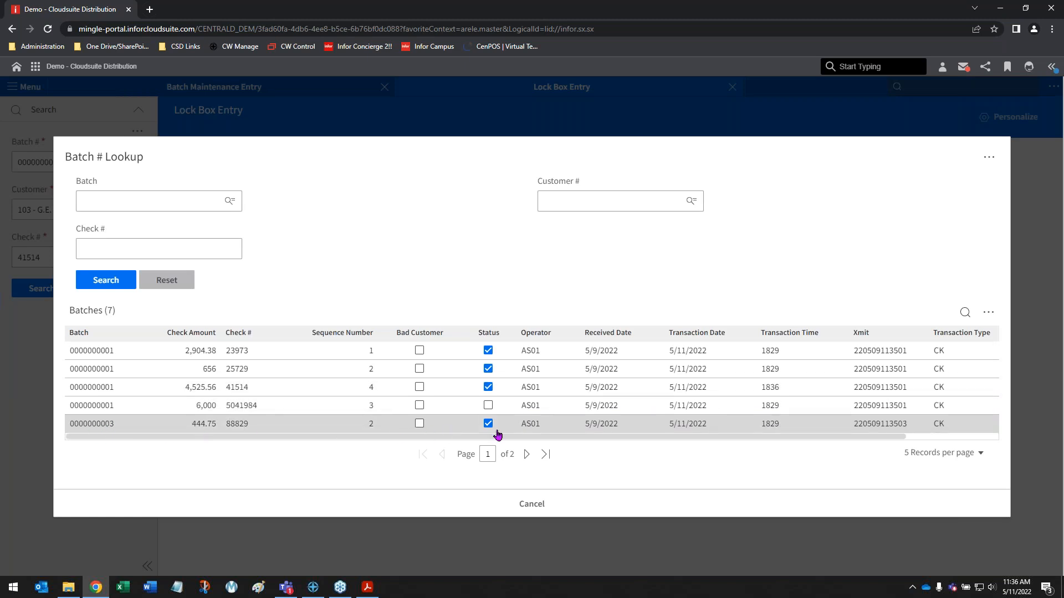
{"action": "left_click", "coordinate": [526, 454]}
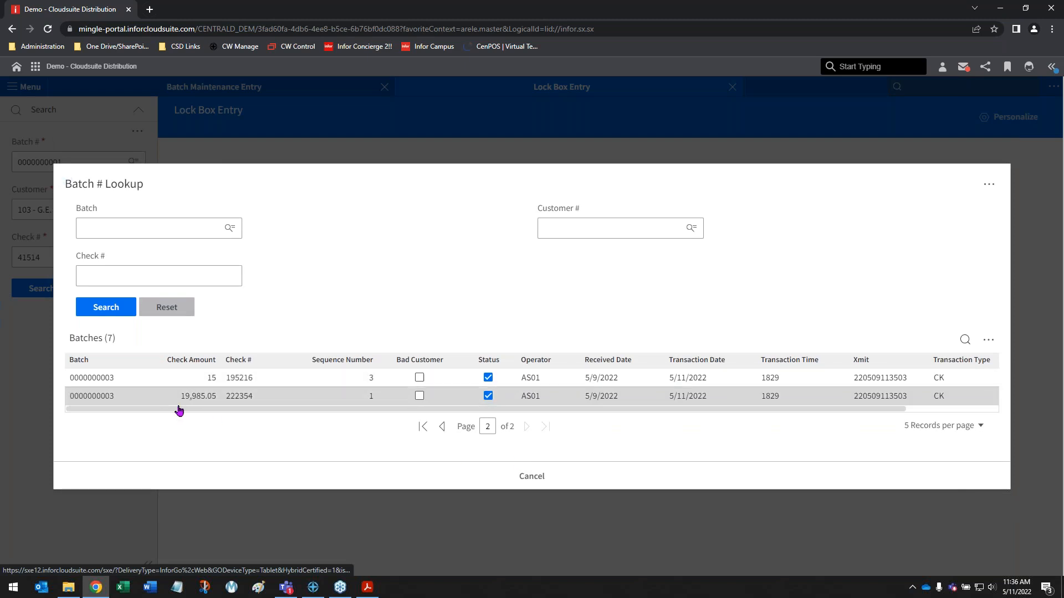
{"action": "left_click", "coordinate": [443, 427]}
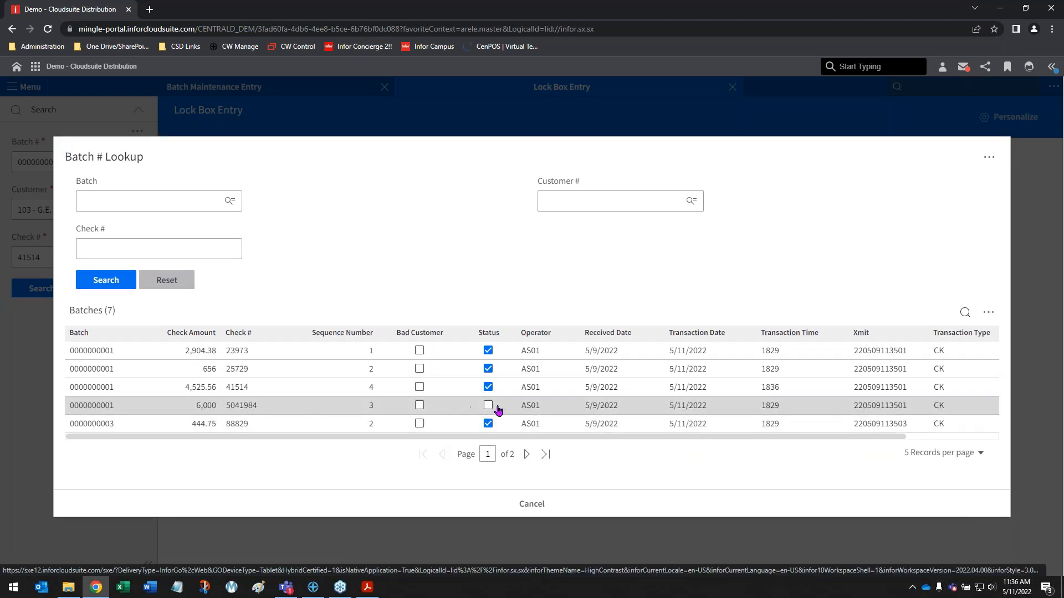
{"action": "left_click", "coordinate": [119, 415]}
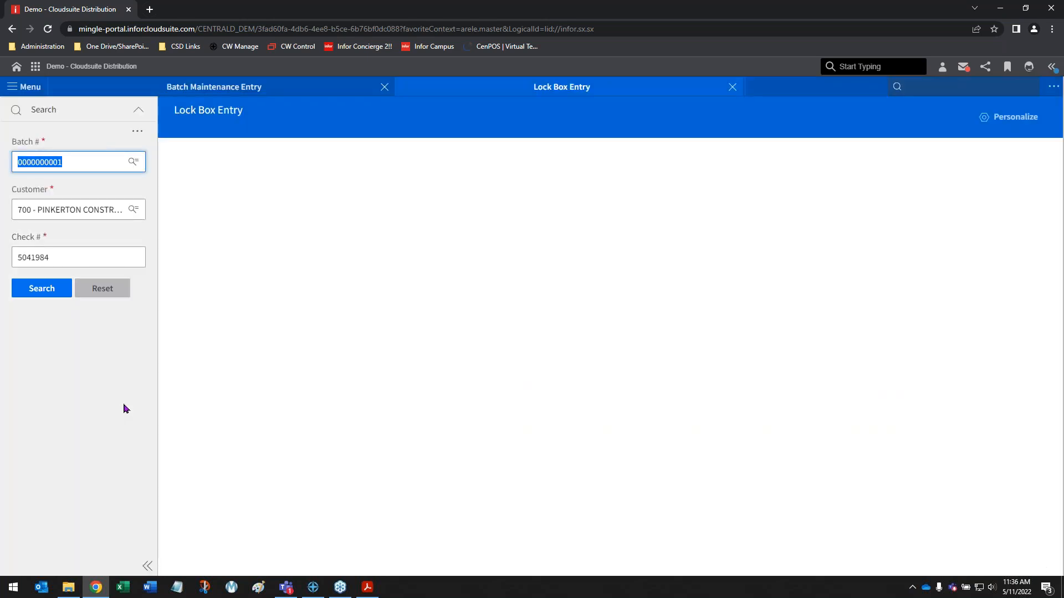
{"action": "left_click", "coordinate": [31, 287]}
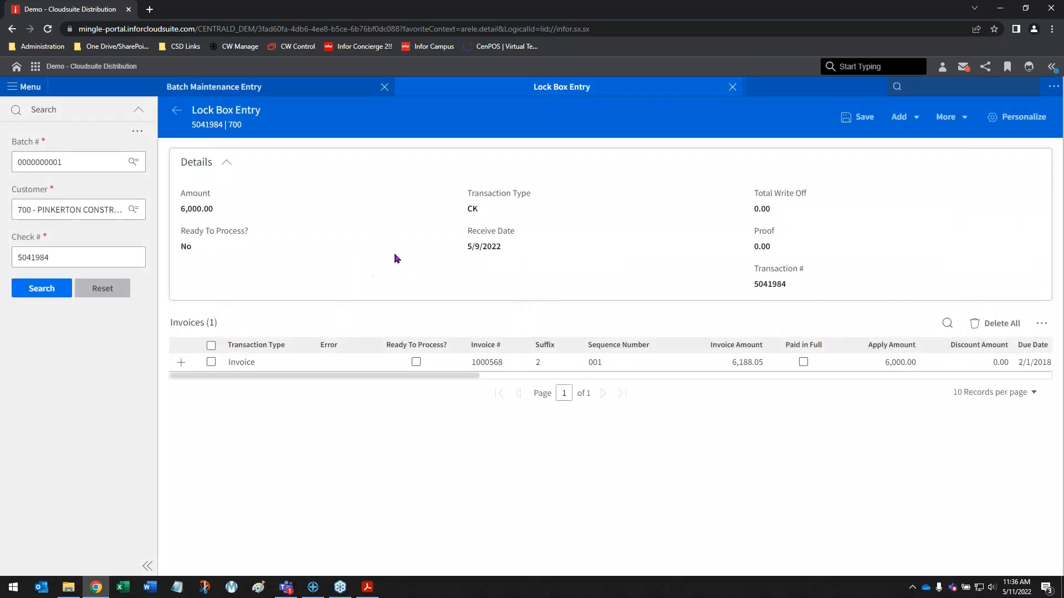
Mark invoice 1000568 on check 5041984 as ready to process, and save the lockbox entry.
{"action": "left_click_drag", "start_coordinate": [308, 376], "coordinate": [185, 382]}
{"action": "left_click", "coordinate": [182, 363]}
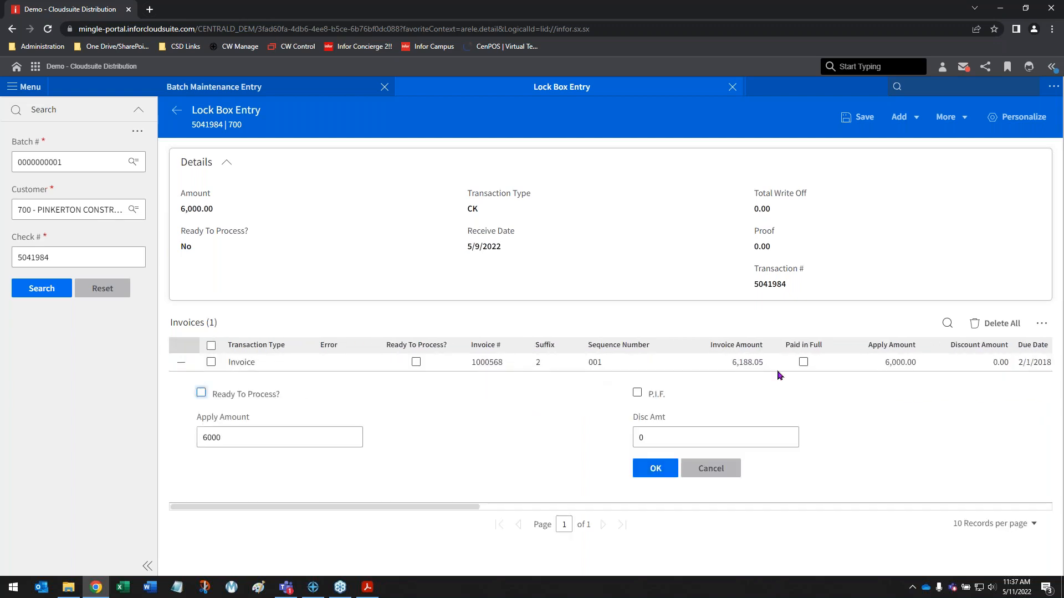
{"action": "double_click", "coordinate": [733, 363]}
{"action": "left_click_drag", "start_coordinate": [880, 367], "coordinate": [925, 366]}
{"action": "left_click", "coordinate": [201, 395]}
{"action": "left_click", "coordinate": [643, 471]}
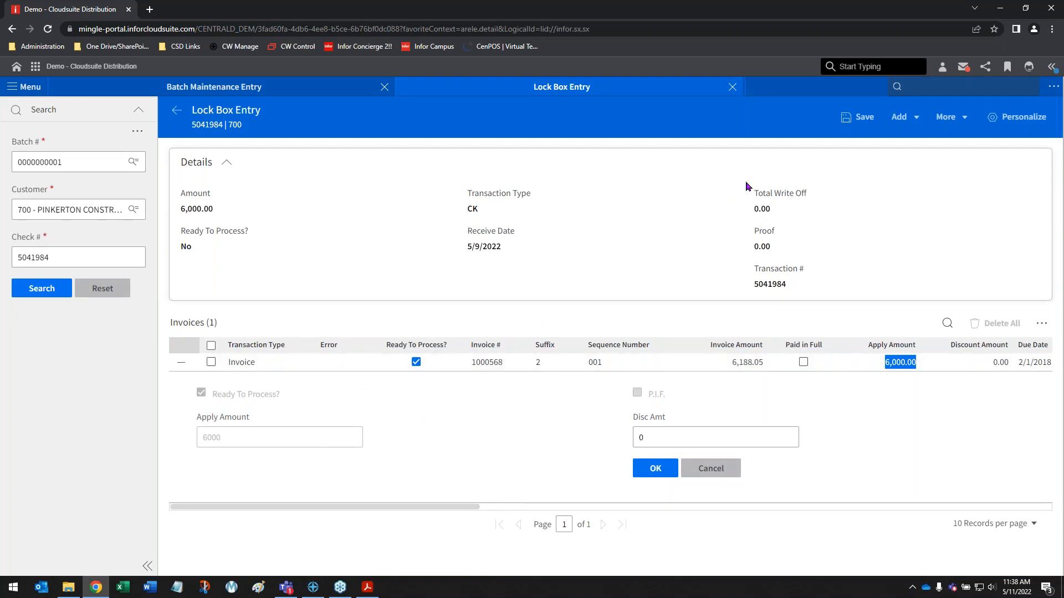
{"action": "left_click", "coordinate": [859, 117]}
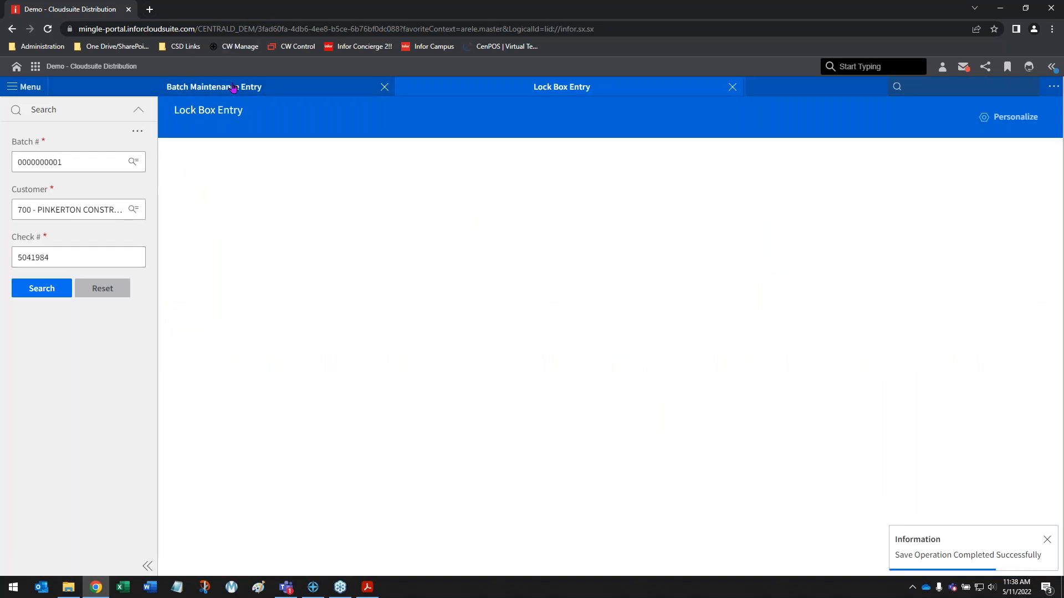
Rerun the batch search in Batch Maintenance Entry and open the Accounts Receivable Lockbox reports from 5/11/2022 11:29 AM and 7:42 AM.
{"action": "left_click", "coordinate": [249, 101]}
{"action": "left_click", "coordinate": [33, 195]}
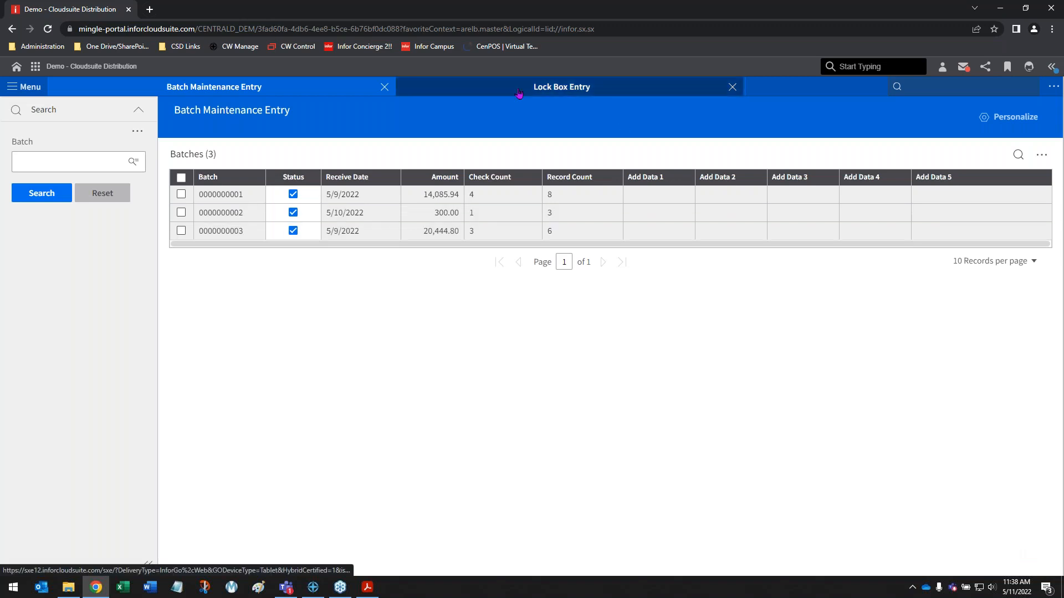
{"action": "left_click", "coordinate": [1050, 67]}
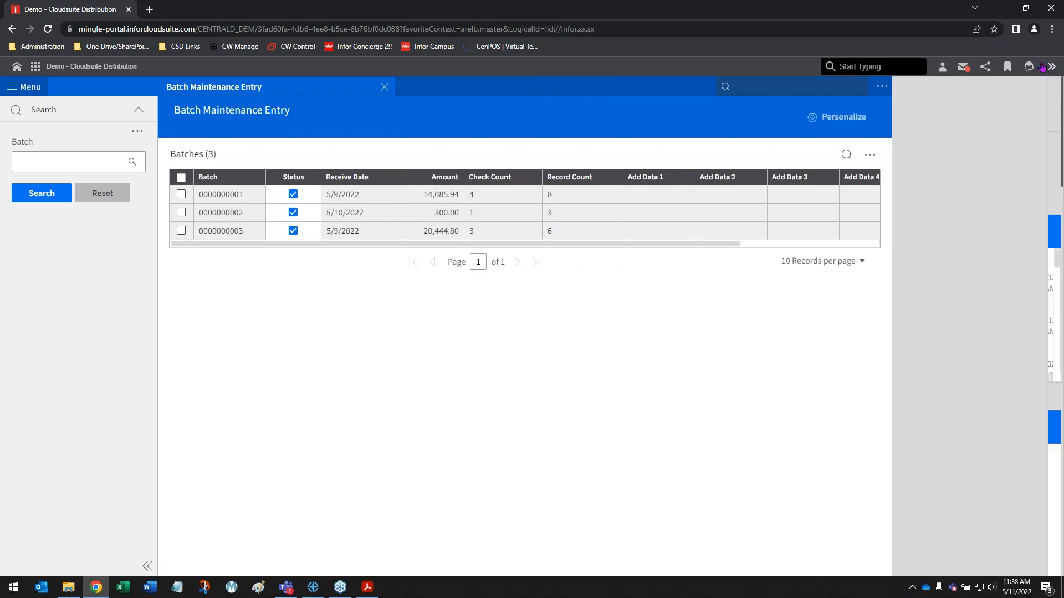
{"action": "left_click", "coordinate": [949, 307]}
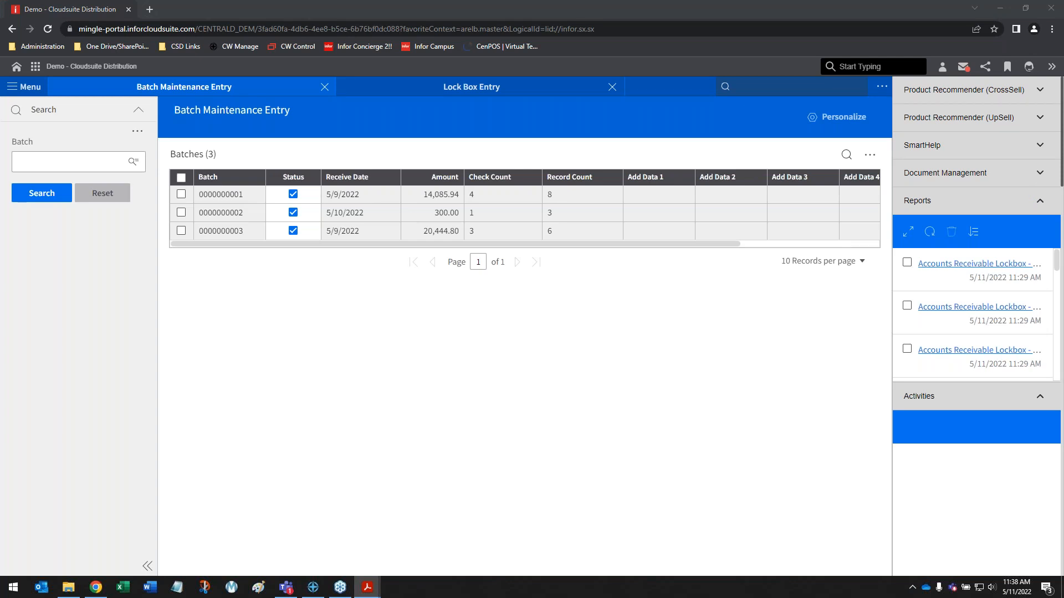
{"action": "scroll", "coordinate": [1013, 305], "scroll_direction": "down", "scroll_amount": 5}
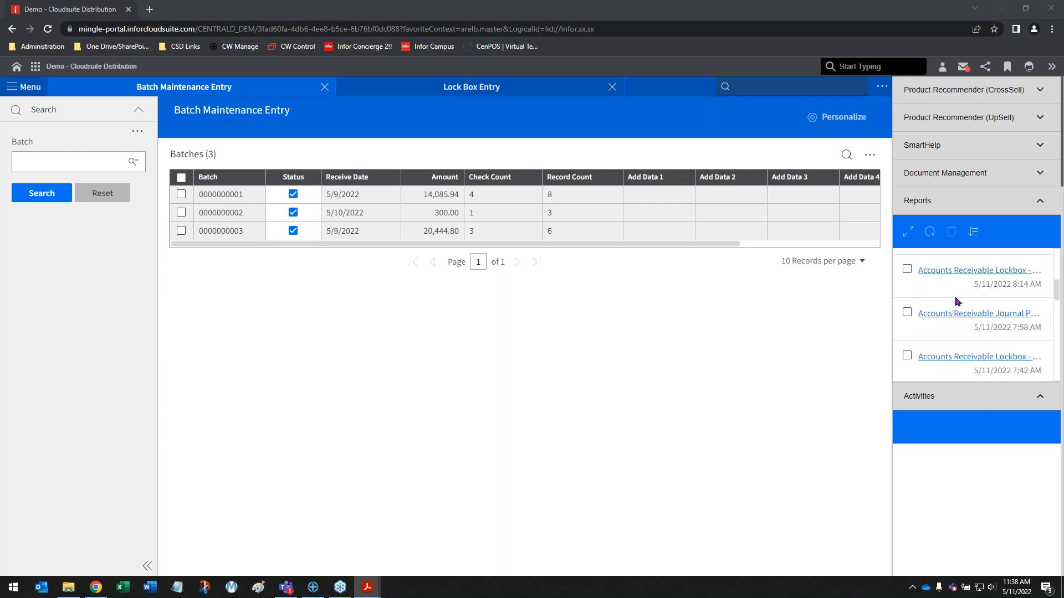
{"action": "left_click", "coordinate": [949, 358]}
{"action": "left_click", "coordinate": [419, 88]}
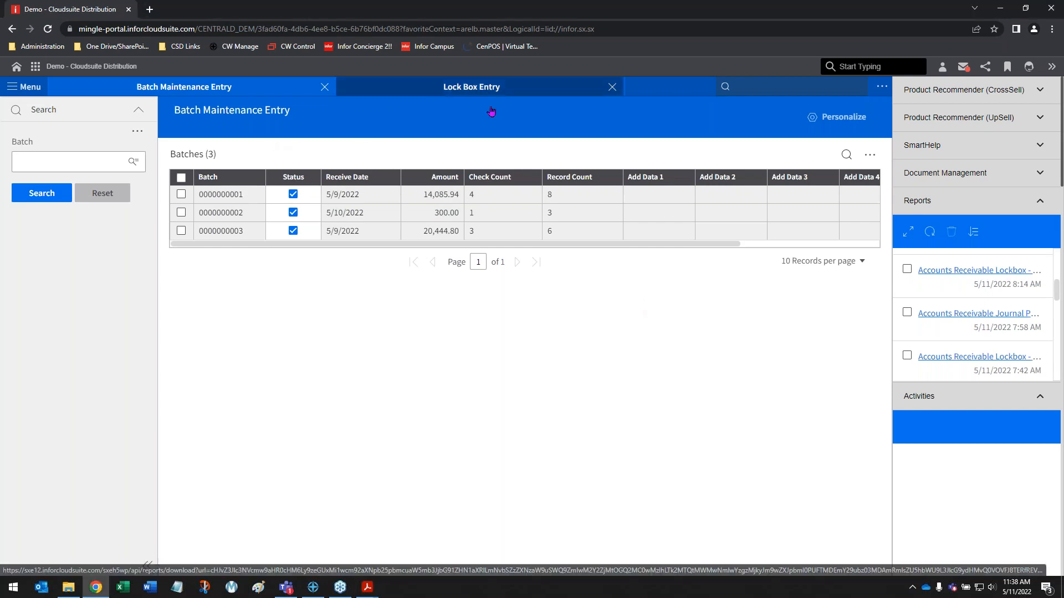
{"action": "left_click", "coordinate": [132, 162]}
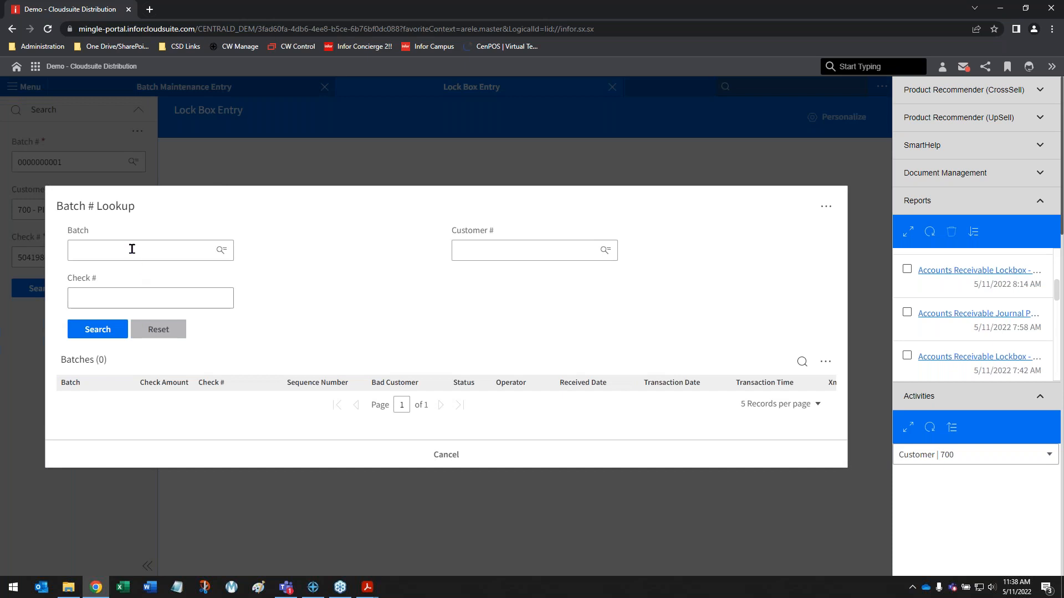
{"action": "left_click", "coordinate": [131, 250]}
{"action": "left_click", "coordinate": [132, 294]}
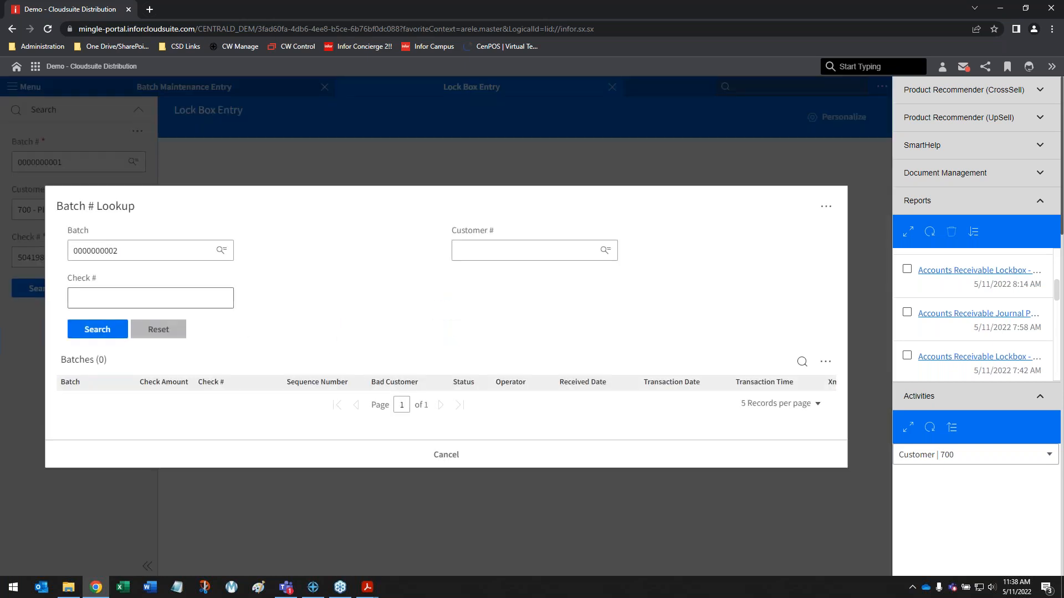
{"action": "left_click", "coordinate": [356, 451]}
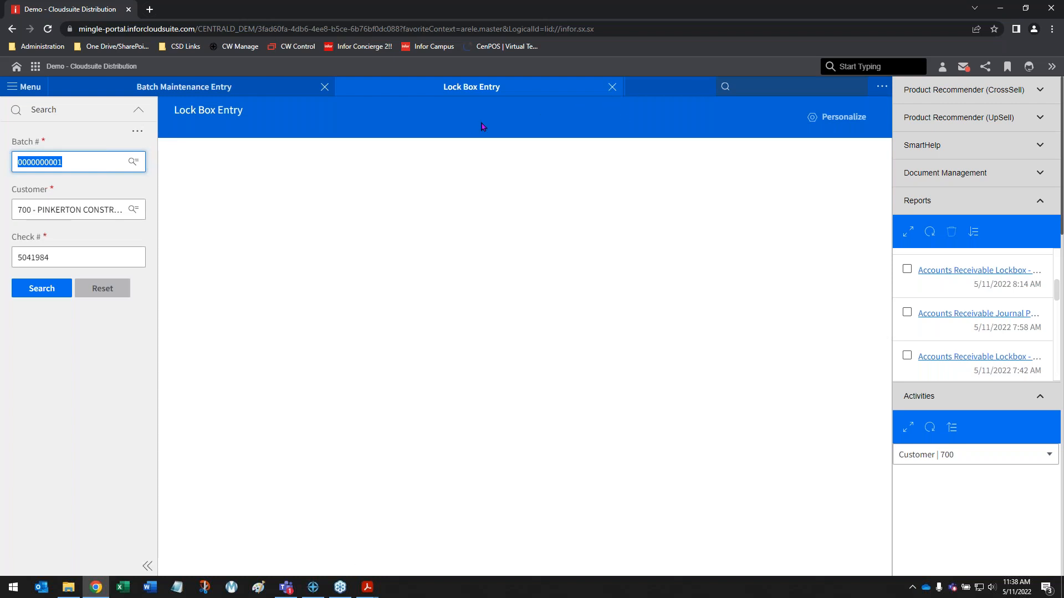
Close Lock Box Entry and open the Accounts Receivable Lockbox reports from 5/10/2022 2:08 PM.
{"action": "left_click", "coordinate": [612, 88]}
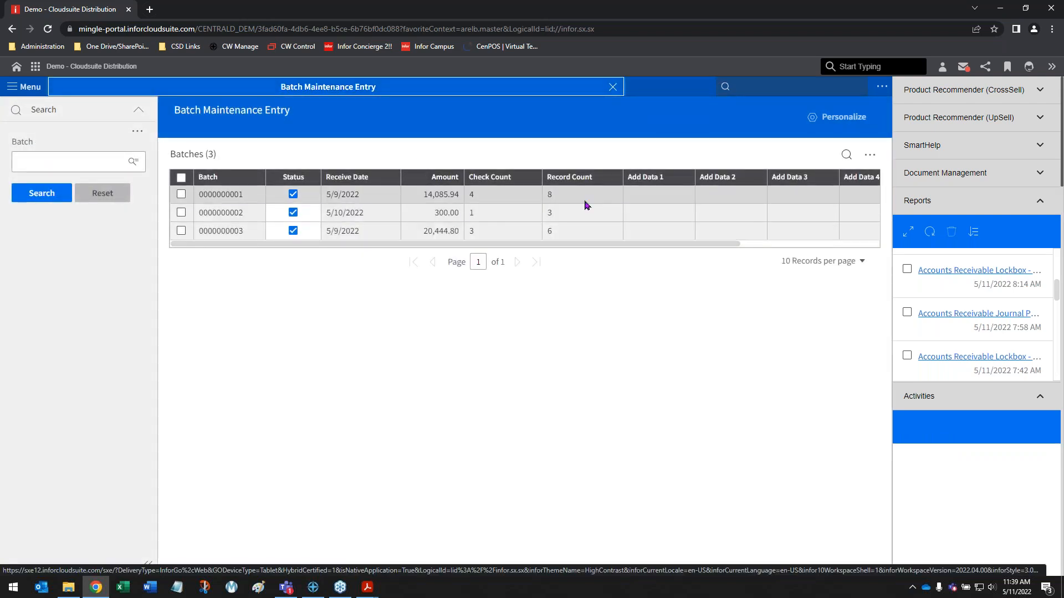
{"action": "scroll", "coordinate": [978, 290], "scroll_direction": "down", "scroll_amount": 1}
{"action": "scroll", "coordinate": [975, 293], "scroll_direction": "down", "scroll_amount": 1}
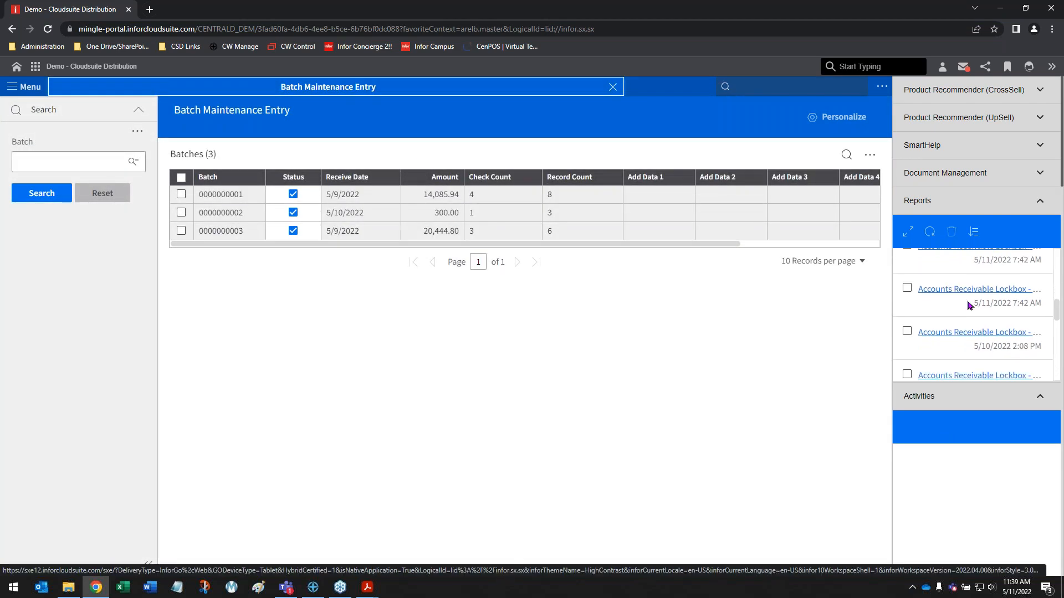
{"action": "scroll", "coordinate": [968, 306], "scroll_direction": "down", "scroll_amount": 1}
{"action": "scroll", "coordinate": [952, 299], "scroll_direction": "up", "scroll_amount": 2}
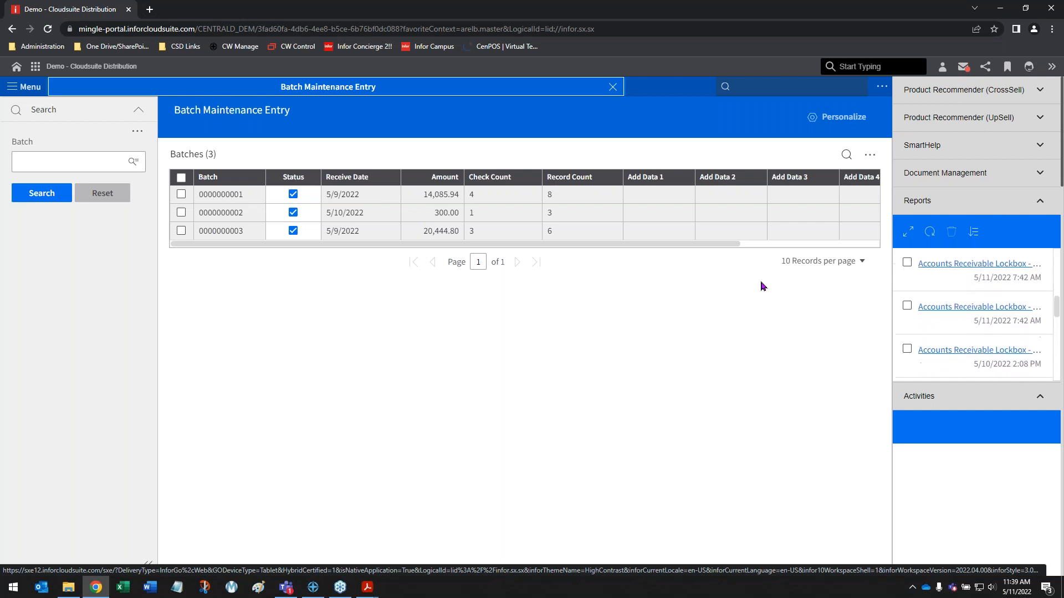
{"action": "scroll", "coordinate": [967, 318], "scroll_direction": "down", "scroll_amount": 1}
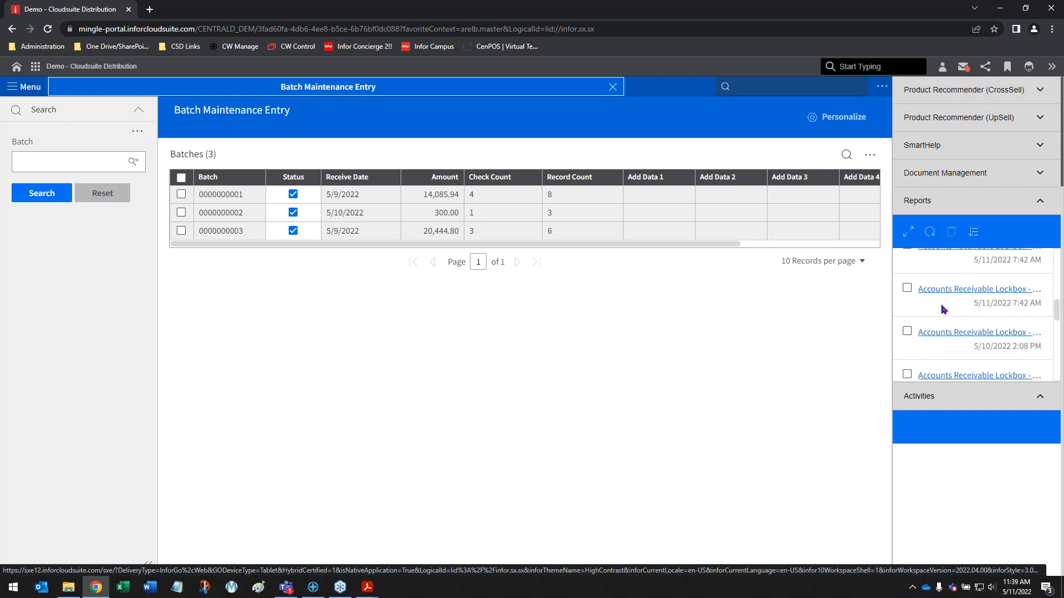
{"action": "scroll", "coordinate": [942, 304], "scroll_direction": "down", "scroll_amount": 1}
{"action": "scroll", "coordinate": [935, 299], "scroll_direction": "down", "scroll_amount": 2}
{"action": "scroll", "coordinate": [936, 293], "scroll_direction": "up", "scroll_amount": 1}
{"action": "left_click", "coordinate": [940, 310]}
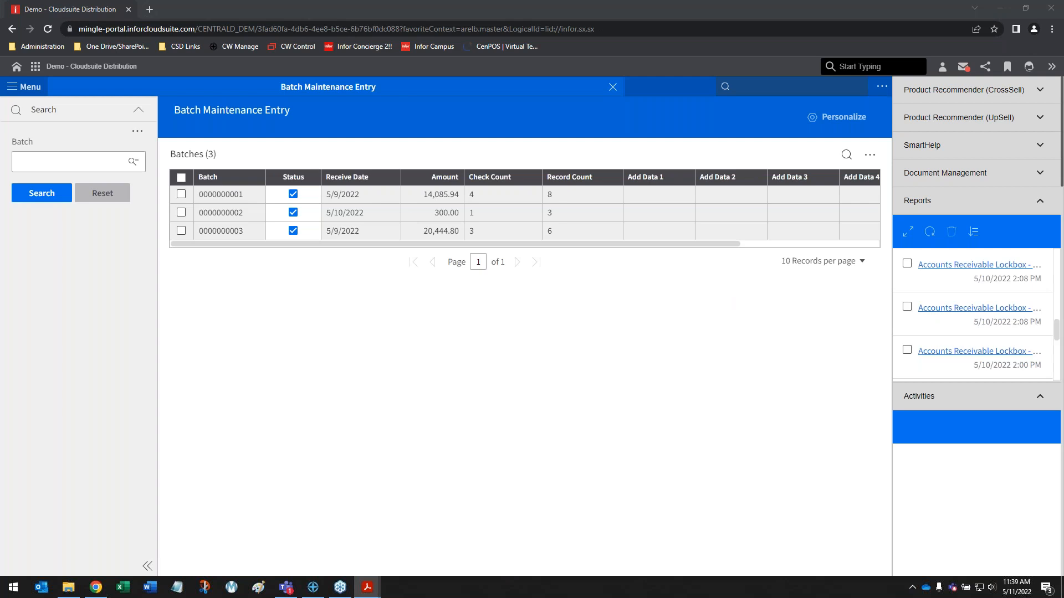
{"action": "left_click", "coordinate": [951, 267]}
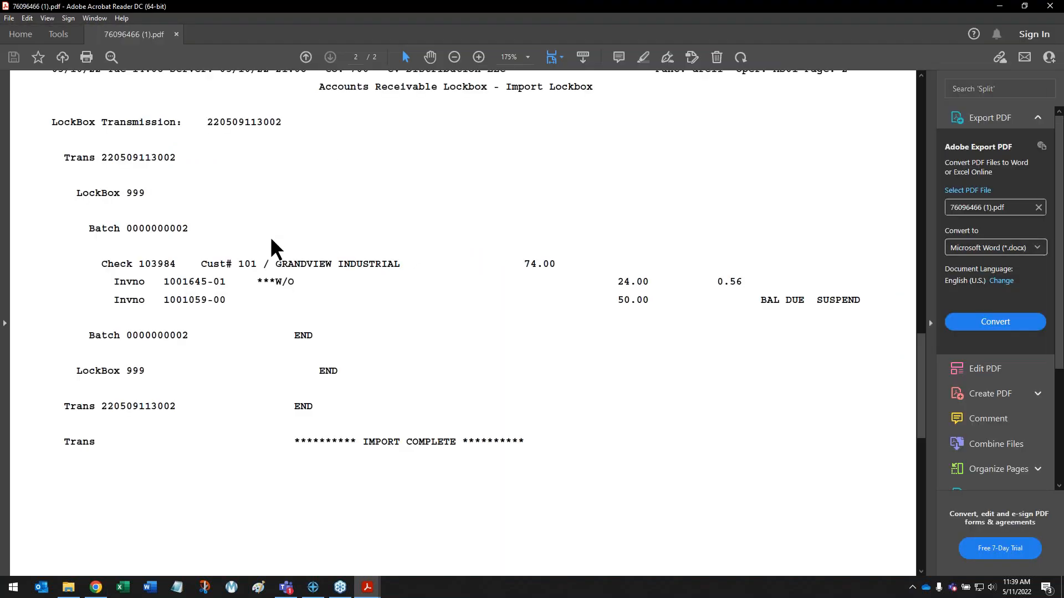
Examine check 103984 in the import report, comparing its total with the amounts for invoices 1001645-01 and 1001059-00.
{"action": "left_click_drag", "start_coordinate": [518, 264], "coordinate": [563, 261]}
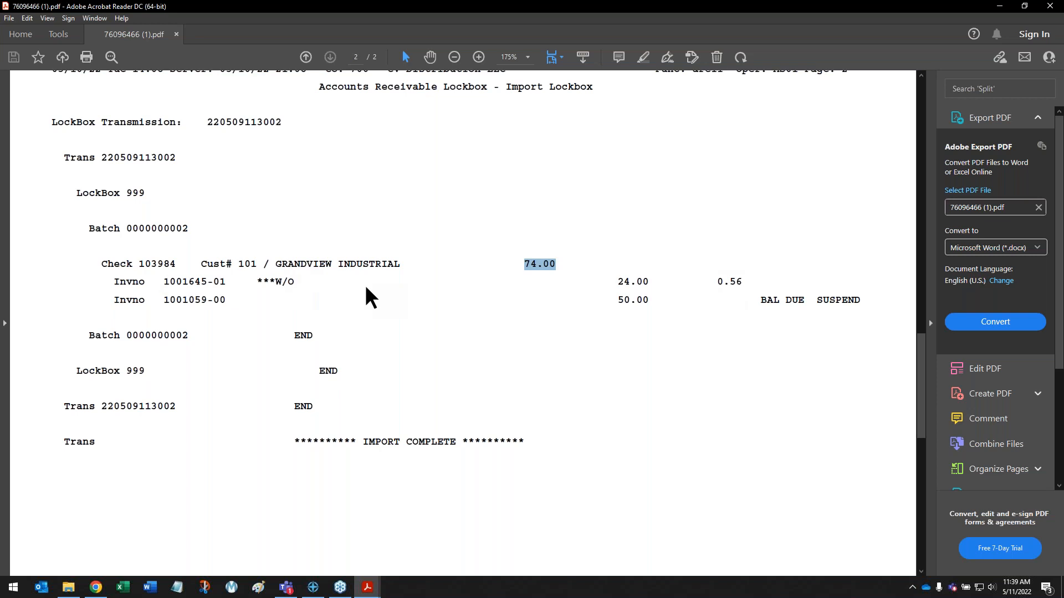
{"action": "left_click_drag", "start_coordinate": [617, 281], "coordinate": [649, 281]}
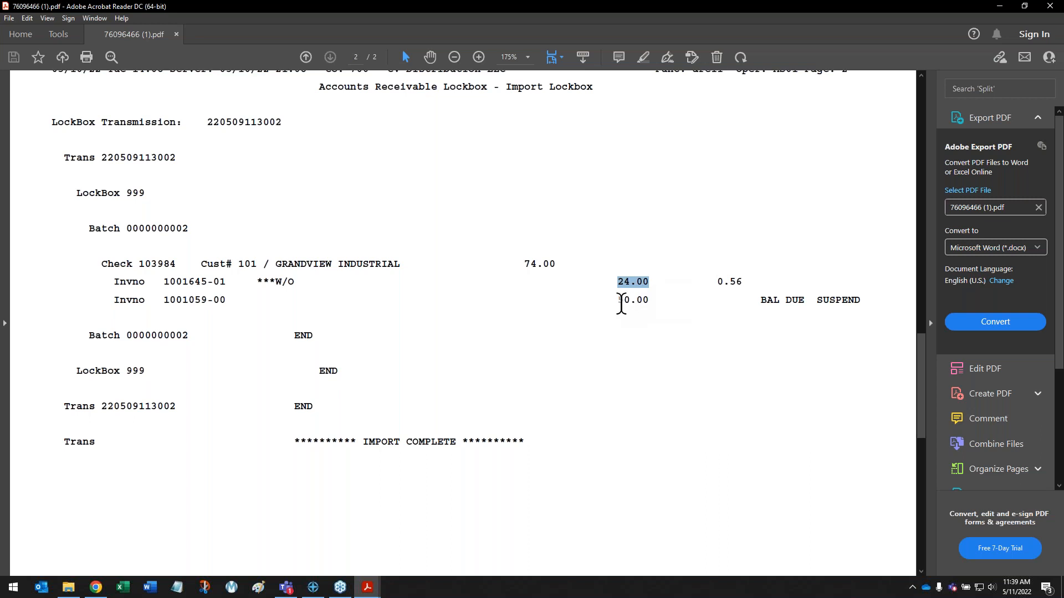
{"action": "left_click_drag", "start_coordinate": [612, 302], "coordinate": [656, 301]}
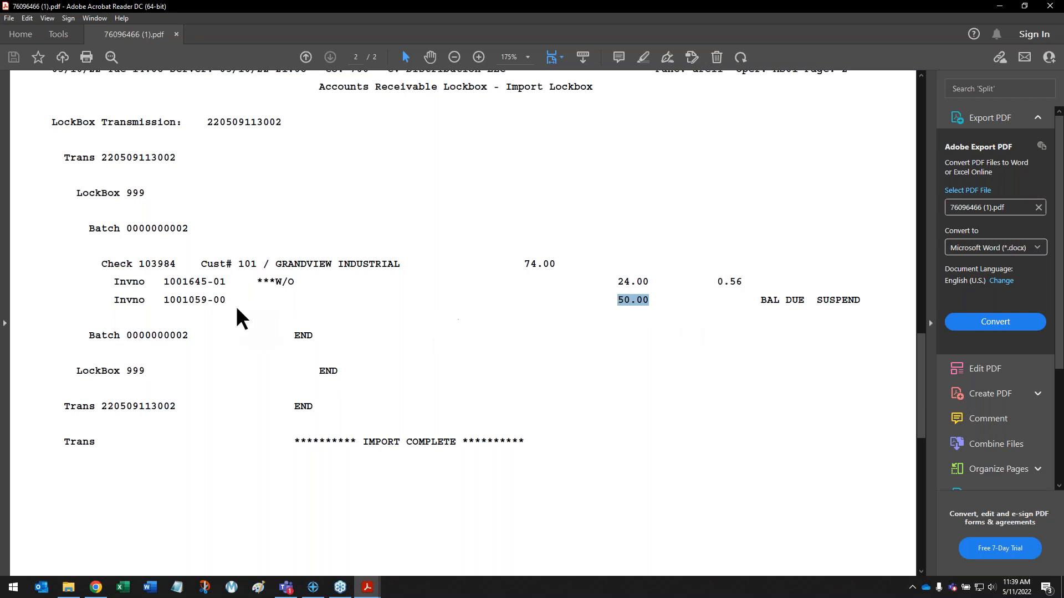
{"action": "left_click_drag", "start_coordinate": [113, 281], "coordinate": [742, 280]}
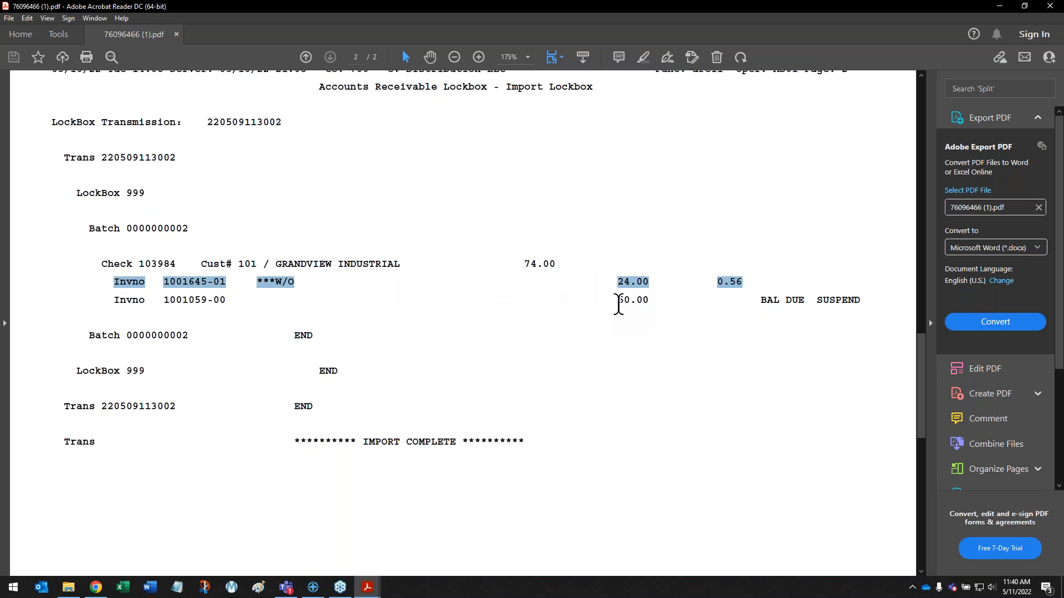
{"action": "left_click_drag", "start_coordinate": [616, 304], "coordinate": [653, 304]}
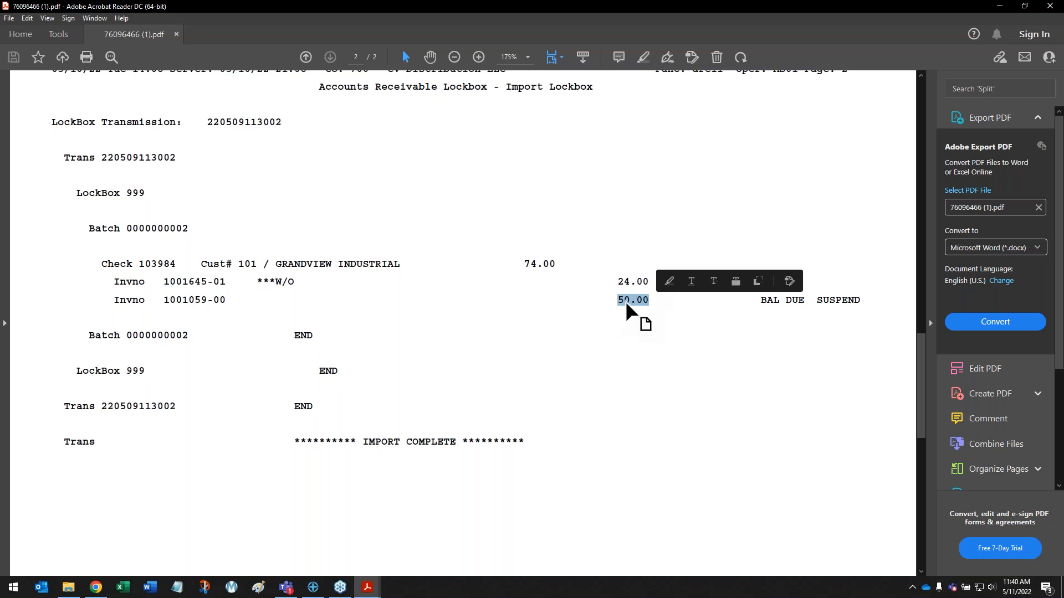
{"action": "left_click", "coordinate": [775, 349]}
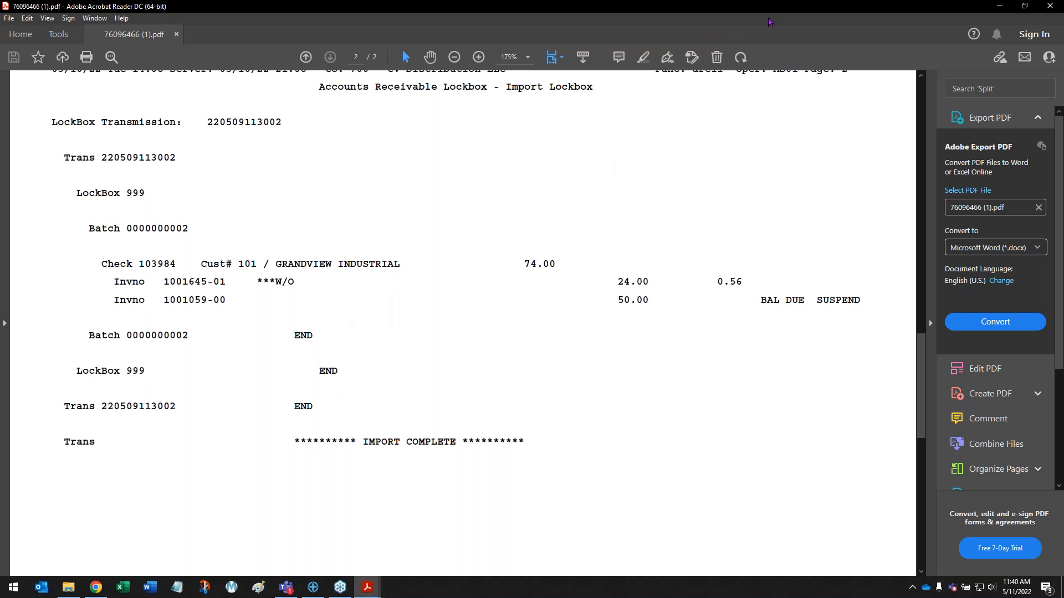
Close the import report and Batch Maintenance Entry, hide the side panel, and open AR Entry Lockbox Update (arelu).
{"action": "left_click", "coordinate": [1049, 7]}
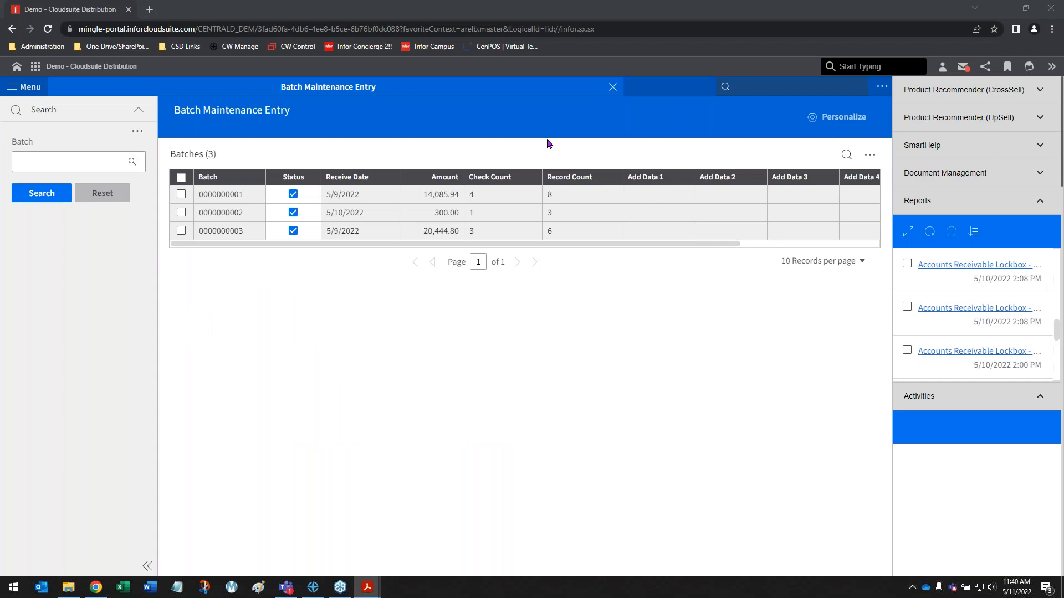
{"action": "left_click", "coordinate": [1051, 67]}
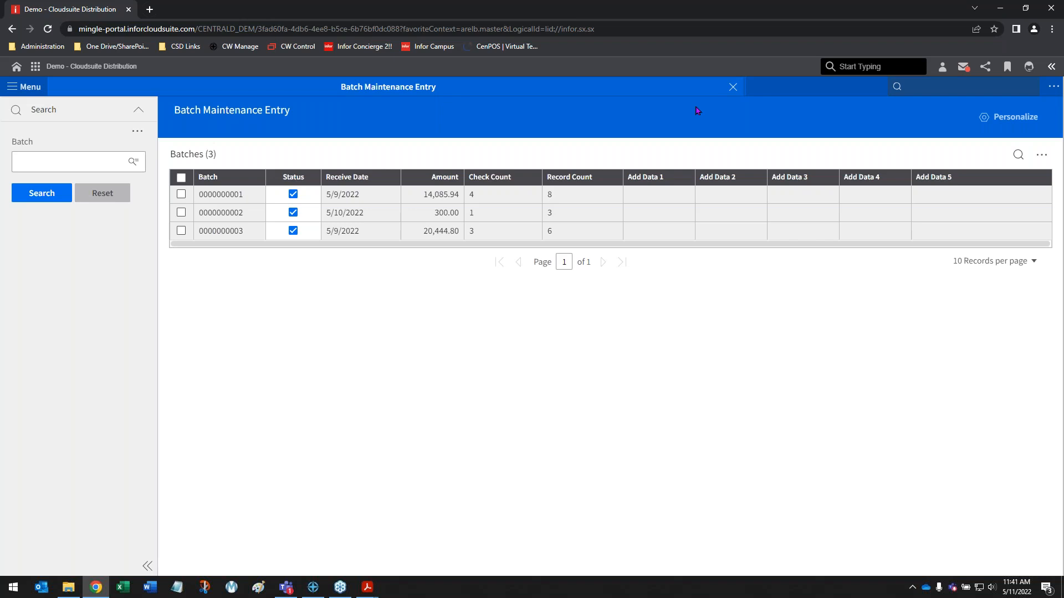
{"action": "left_click", "coordinate": [733, 89]}
{"action": "left_click", "coordinate": [944, 79]}
{"action": "type", "text": "arelu"}
{"action": "key", "text": "Down"}
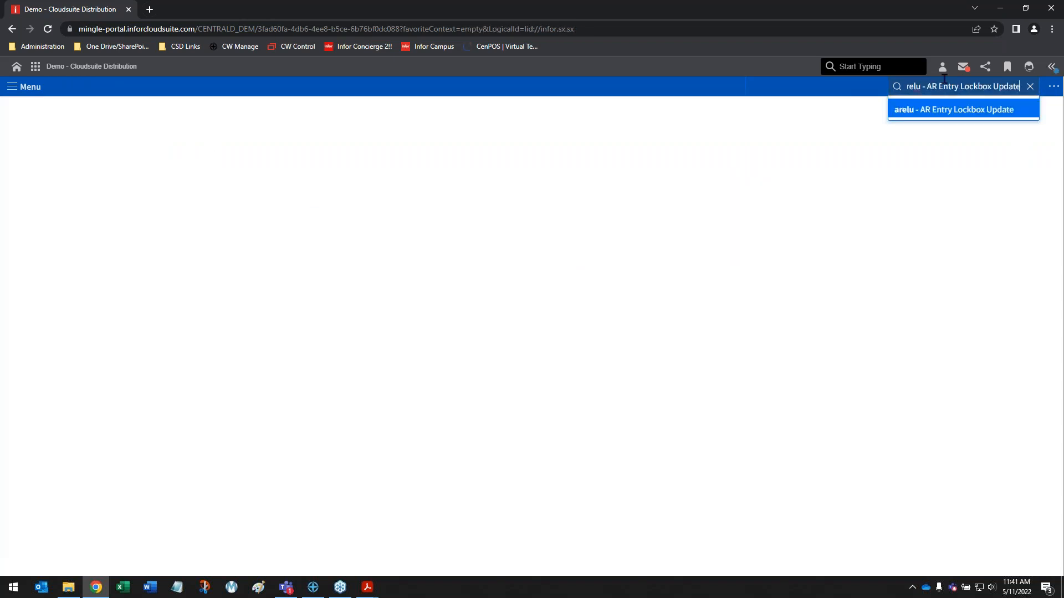
{"action": "key", "text": "Return"}
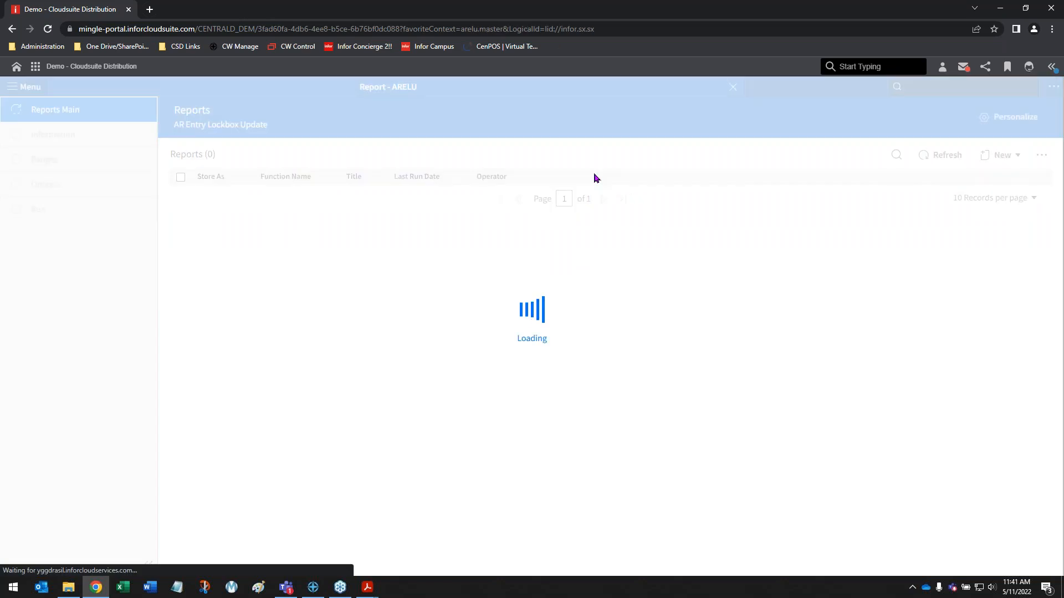
Create a new lockbox update report with print type View and leave the batch range blank.
{"action": "left_click", "coordinate": [1013, 158]}
{"action": "left_click", "coordinate": [996, 199]}
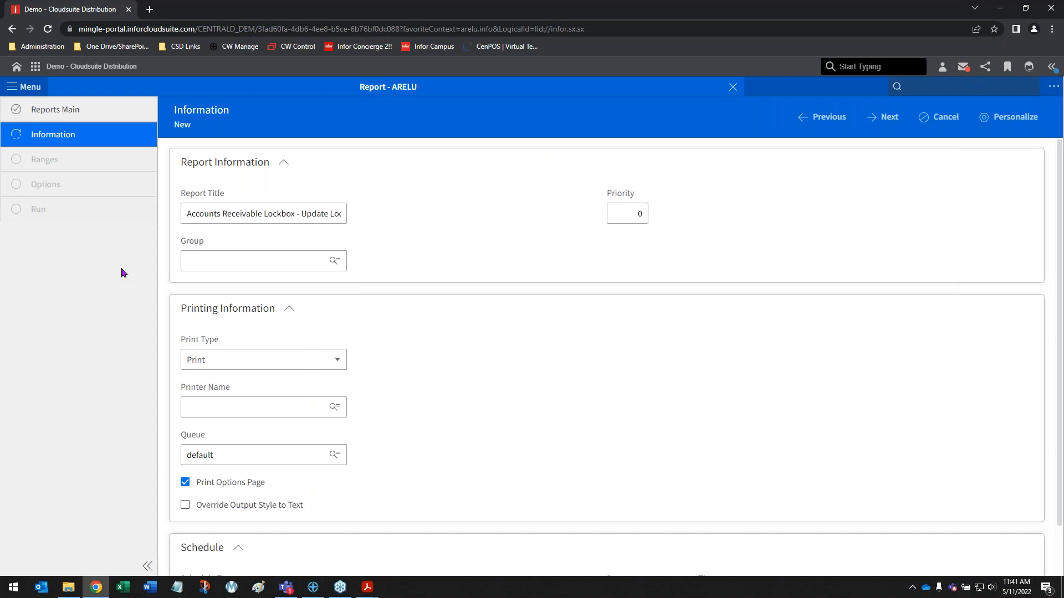
{"action": "left_click", "coordinate": [263, 360]}
{"action": "left_click", "coordinate": [250, 488]}
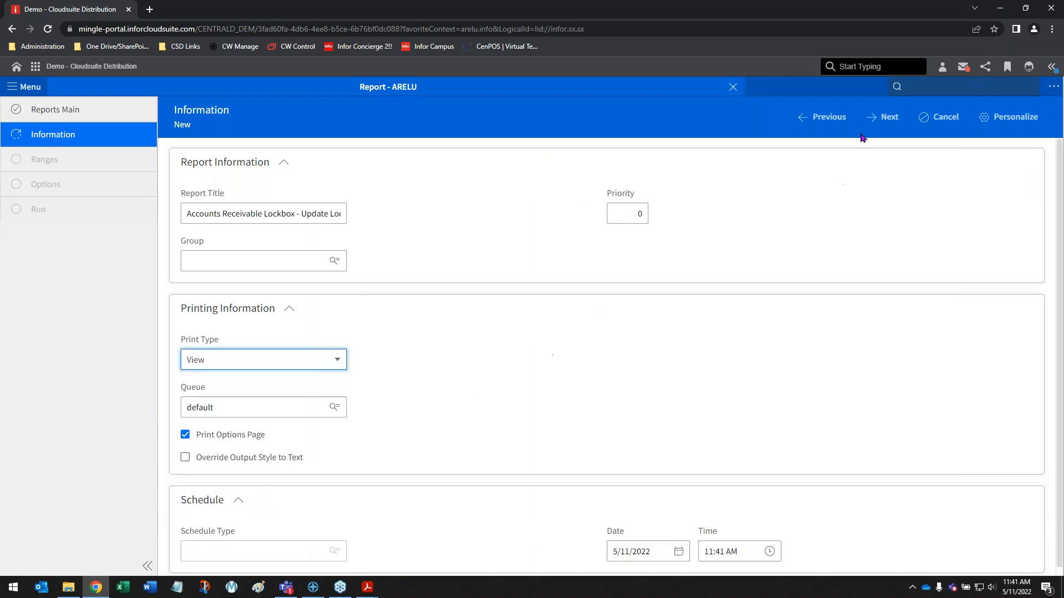
{"action": "left_click", "coordinate": [887, 118]}
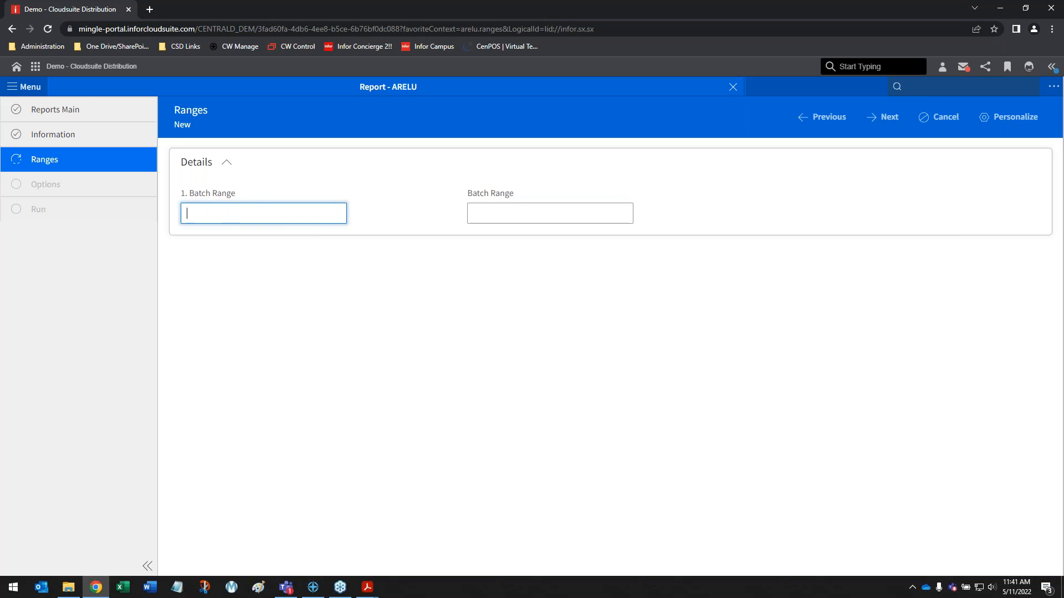
{"action": "left_click", "coordinate": [887, 118]}
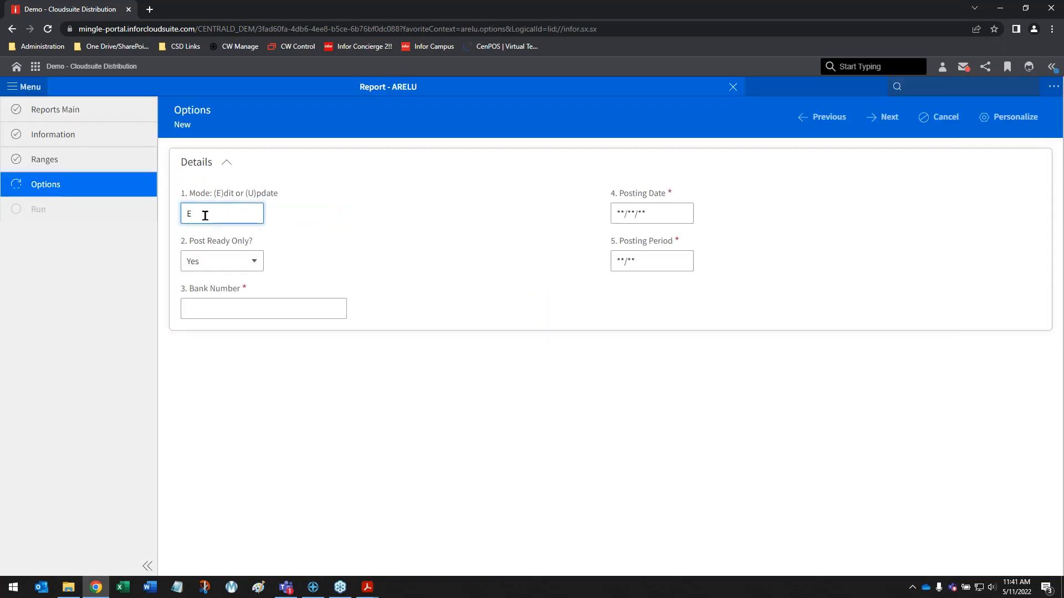
Set the mode to U and the bank number to 1, submit the lockbox update, and refresh the report list.
{"action": "type", "text": "U"}
{"action": "left_click", "coordinate": [259, 303]}
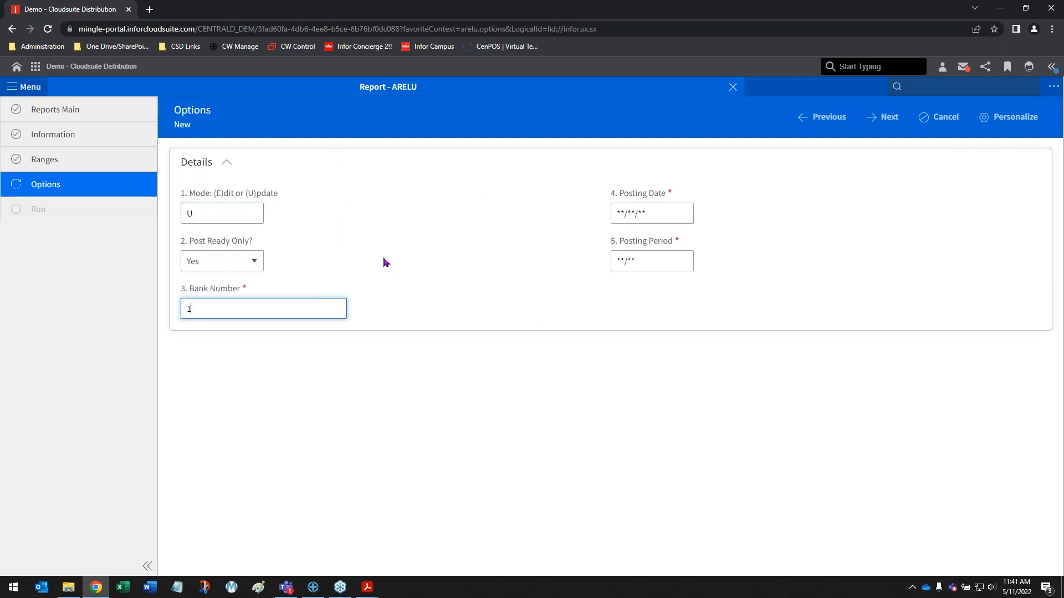
{"action": "left_click", "coordinate": [887, 119]}
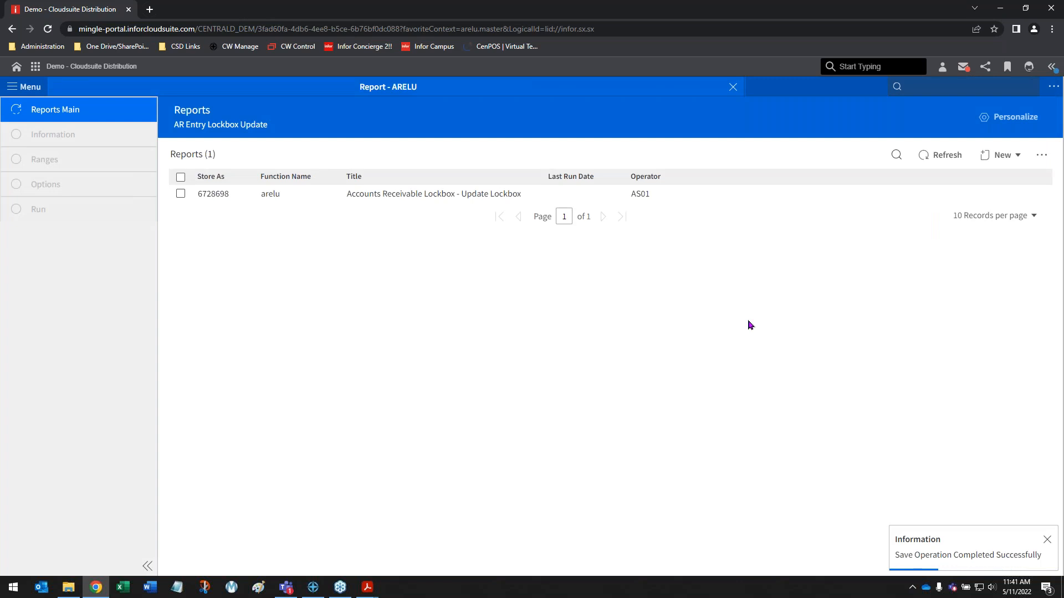
{"action": "left_click", "coordinate": [940, 157]}
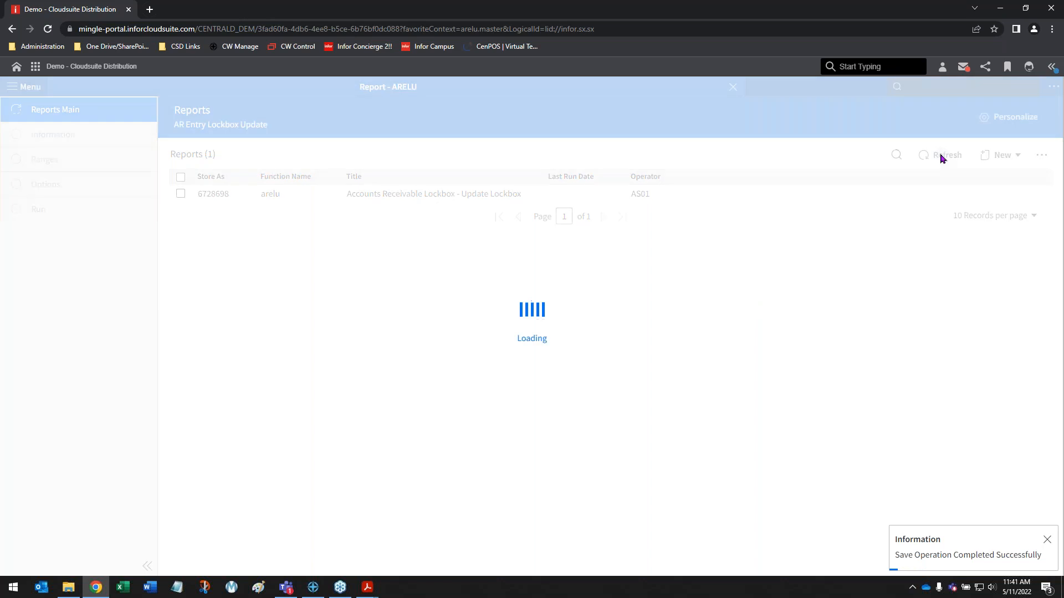
{"action": "left_click", "coordinate": [941, 156]}
Open Check Center Entry (crec) and search for Bank of America.
{"action": "left_click", "coordinate": [926, 88]}
{"action": "type", "text": "crec"}
{"action": "key", "text": "Down"}
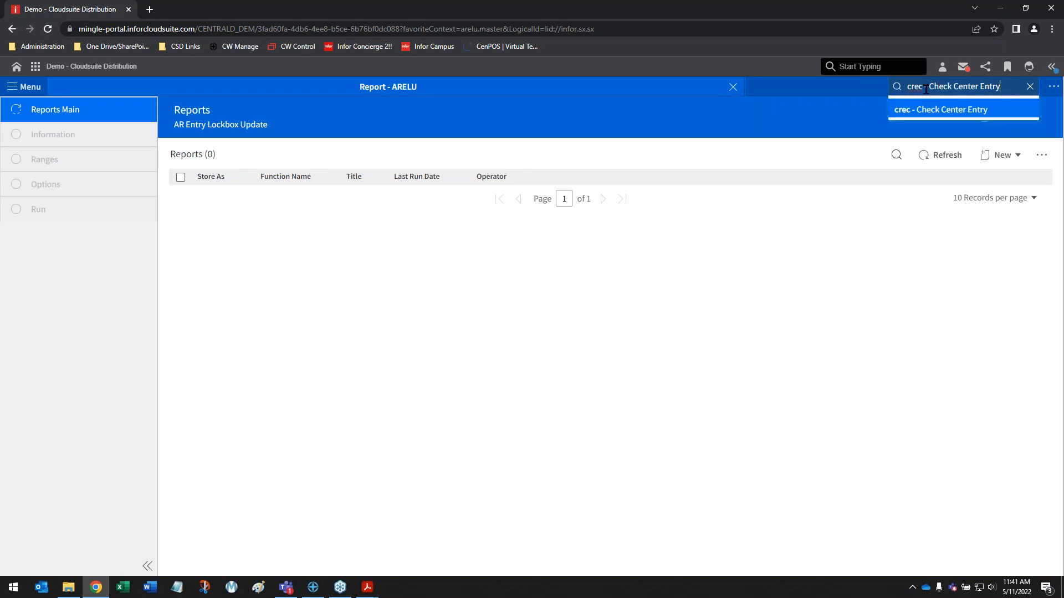
{"action": "key", "text": "Return"}
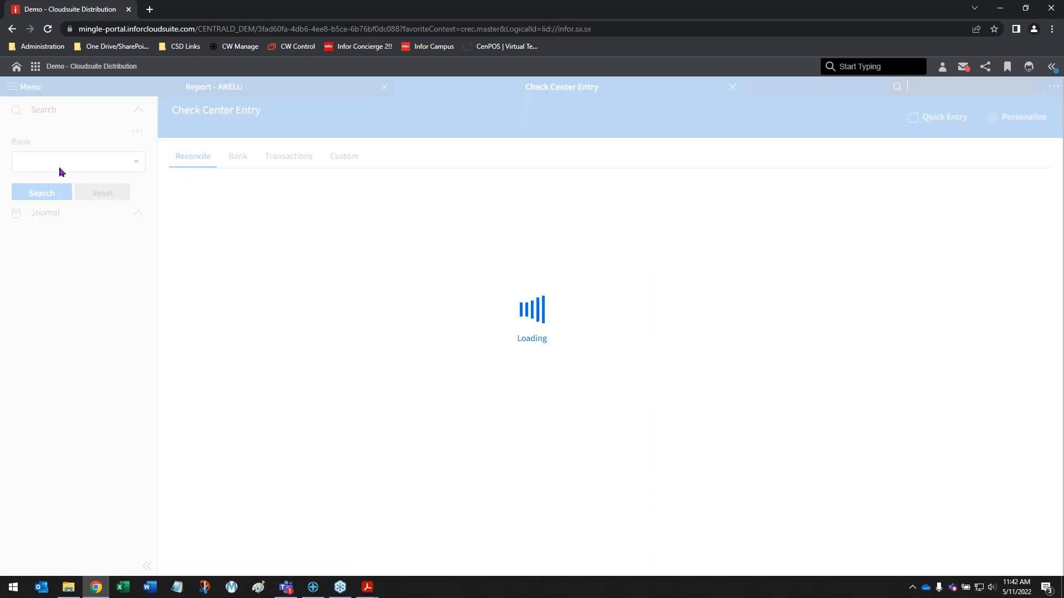
{"action": "left_click", "coordinate": [65, 165]}
{"action": "left_click", "coordinate": [51, 203]}
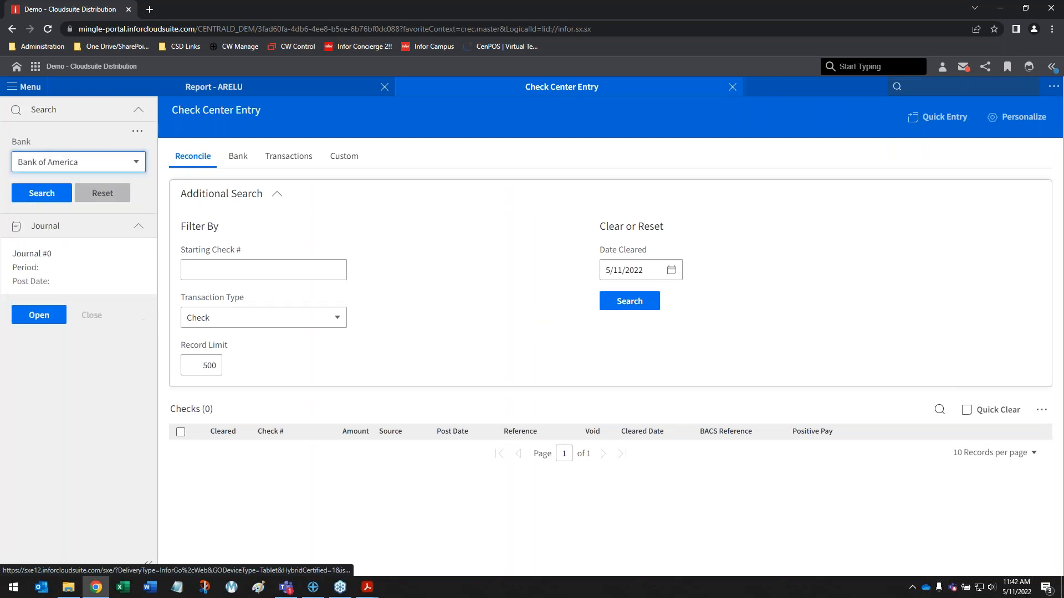
{"action": "left_click", "coordinate": [44, 194]}
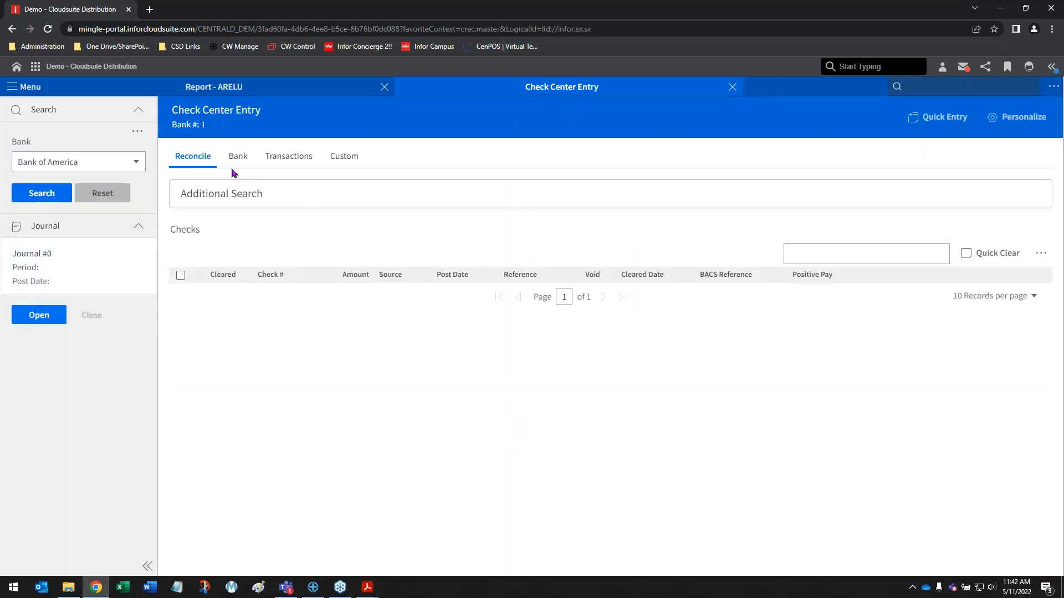
Search the bank's Deposit transactions and compare the references ARELU Jrnl 1179 and Cash Rec Jrnl 1177.
{"action": "left_click", "coordinate": [222, 193]}
{"action": "left_click", "coordinate": [260, 318]}
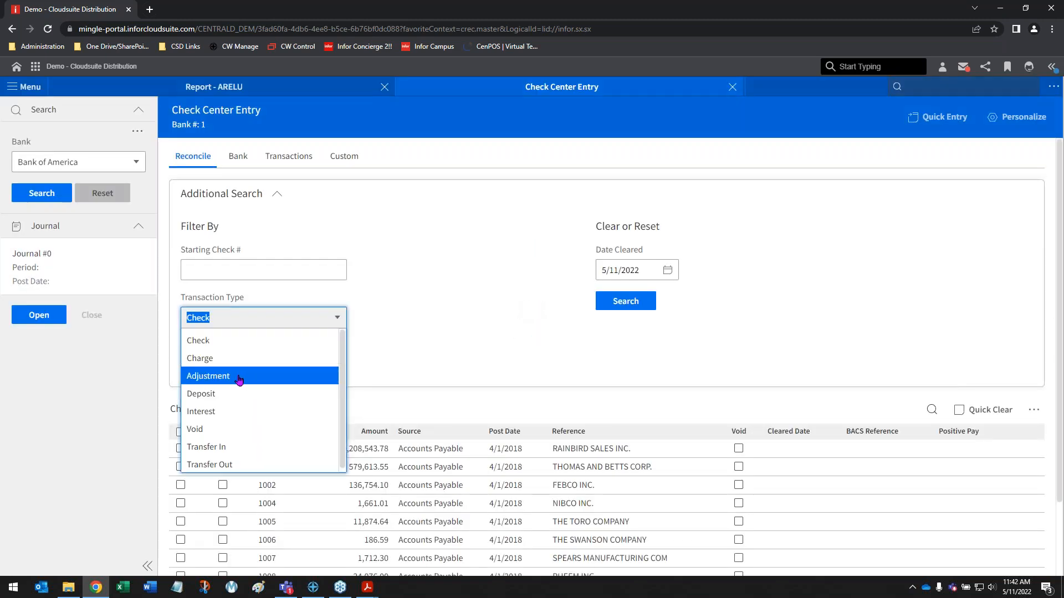
{"action": "left_click", "coordinate": [240, 394]}
{"action": "left_click", "coordinate": [608, 315]}
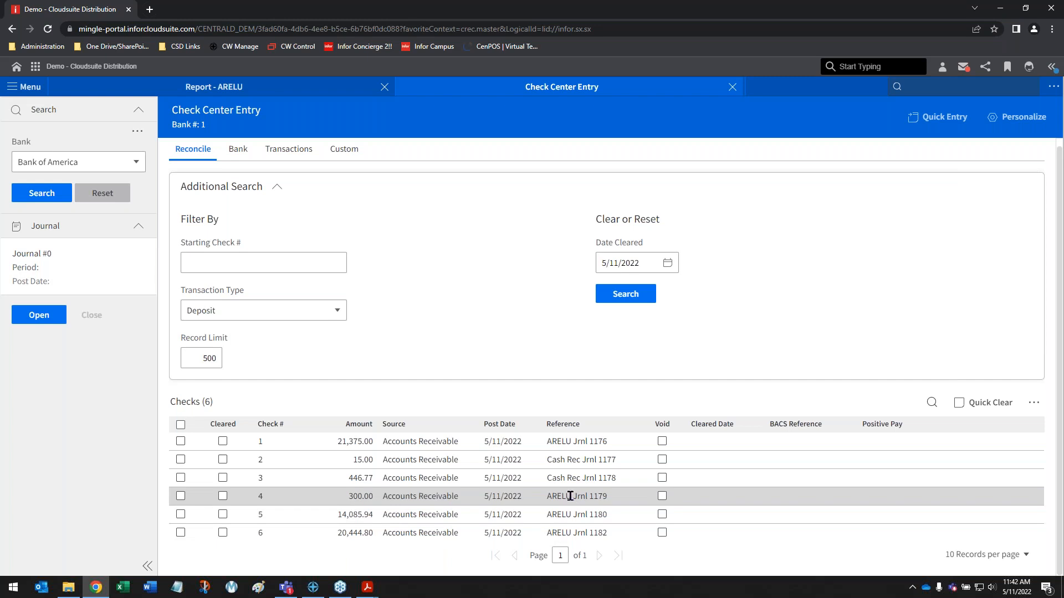
{"action": "left_click_drag", "start_coordinate": [548, 496], "coordinate": [615, 497]}
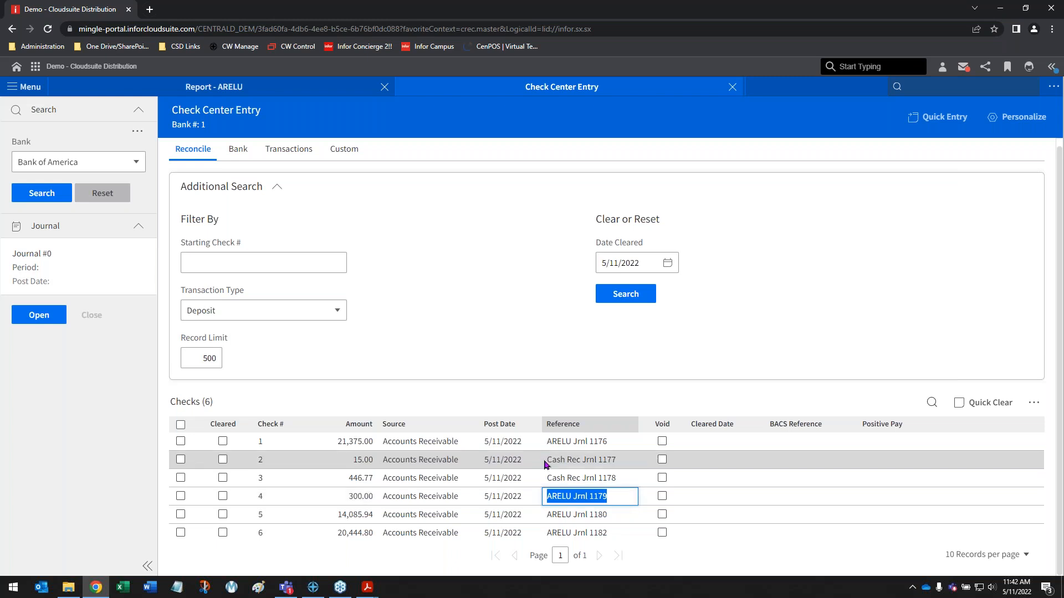
{"action": "left_click", "coordinate": [630, 464]}
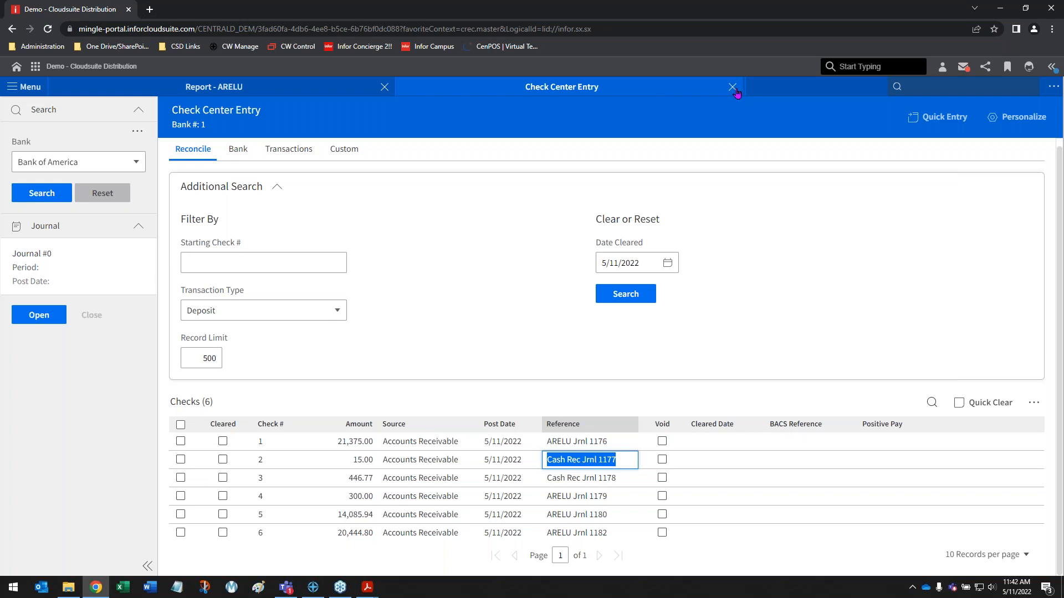
Open Customer Inquiry (aric) and show the transactions of the recently visited customer VAN MEER, CORP.
{"action": "left_click", "coordinate": [928, 88]}
{"action": "type", "text": "c"}
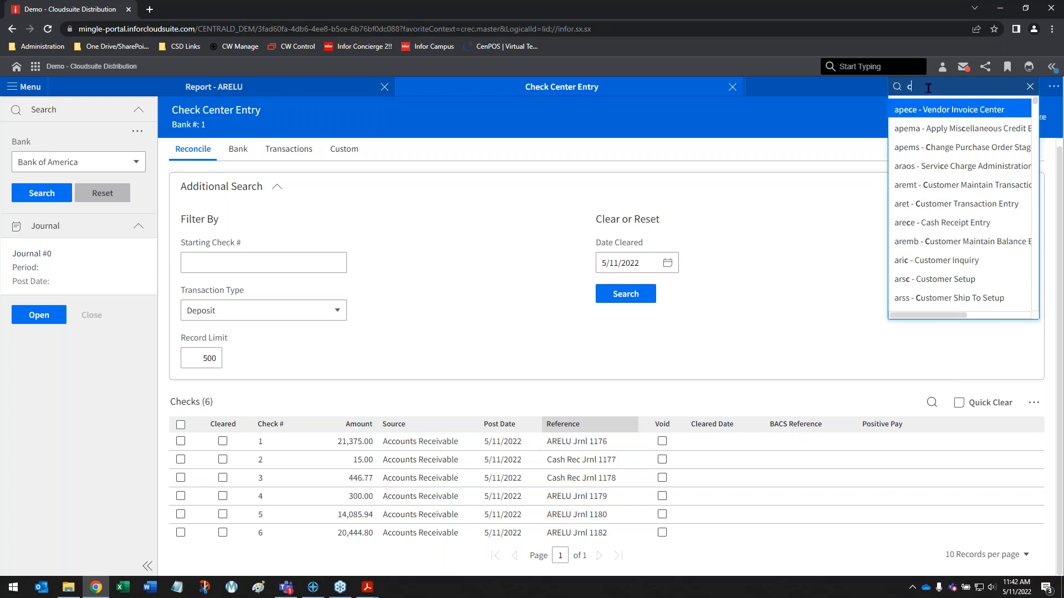
{"action": "key", "text": "BackSpace"}
{"action": "type", "text": "aric"}
{"action": "key", "text": "Down"}
{"action": "key", "text": "Return"}
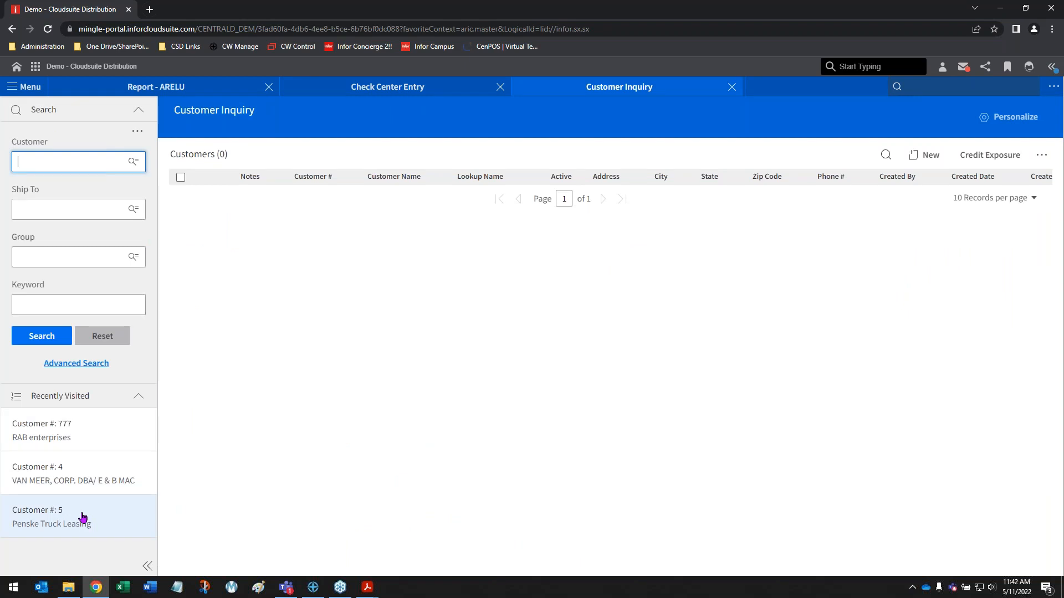
{"action": "left_click", "coordinate": [83, 487]}
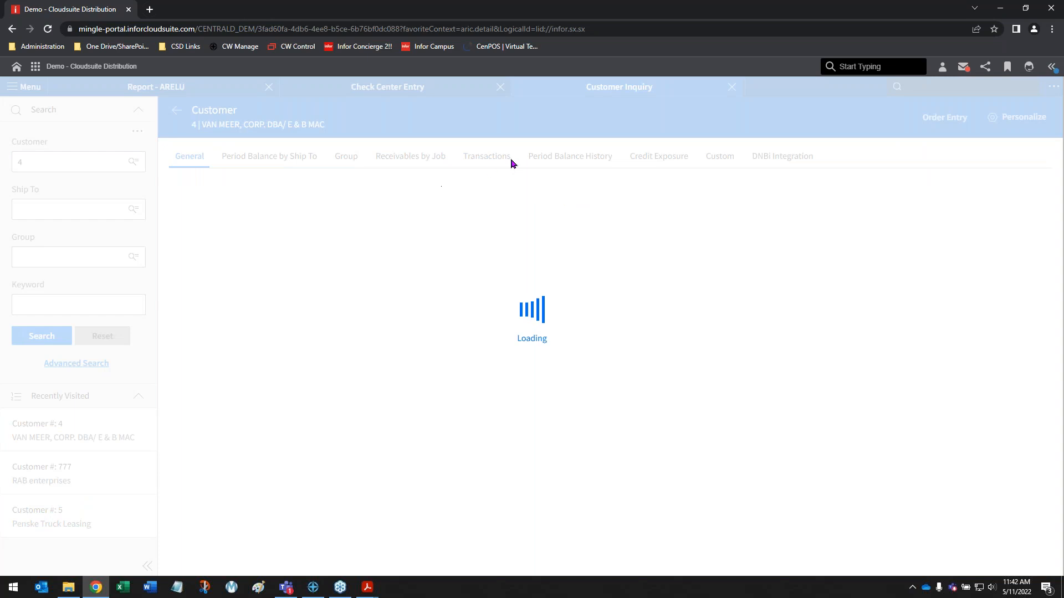
{"action": "left_click", "coordinate": [486, 160]}
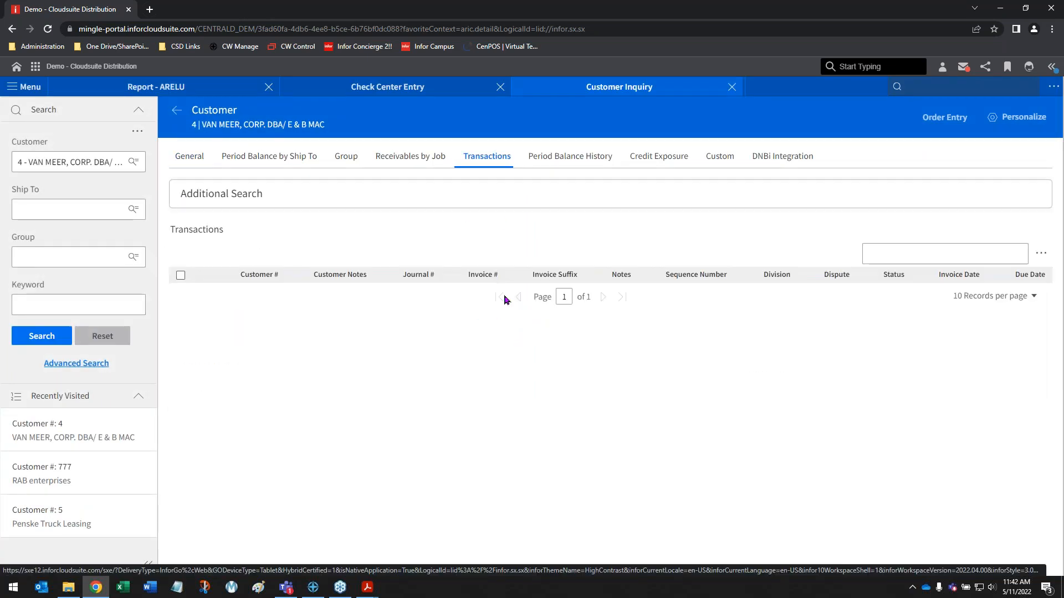
Search the customer's transactions with status Both and browse to the third page of results.
{"action": "left_click", "coordinate": [804, 293]}
{"action": "left_click", "coordinate": [791, 355]}
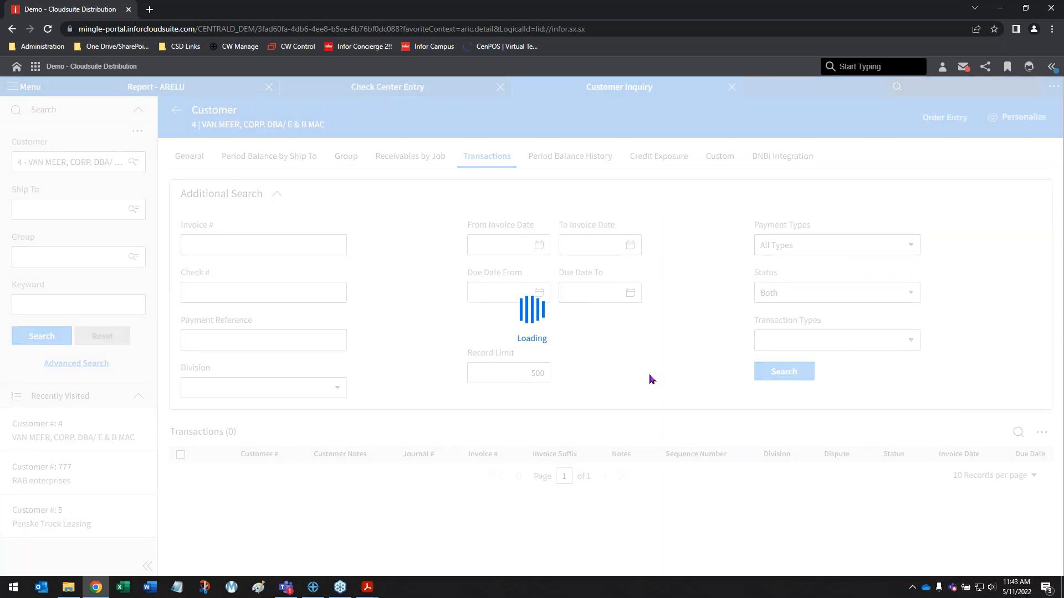
{"action": "scroll", "coordinate": [668, 292], "scroll_direction": "down", "scroll_amount": 2}
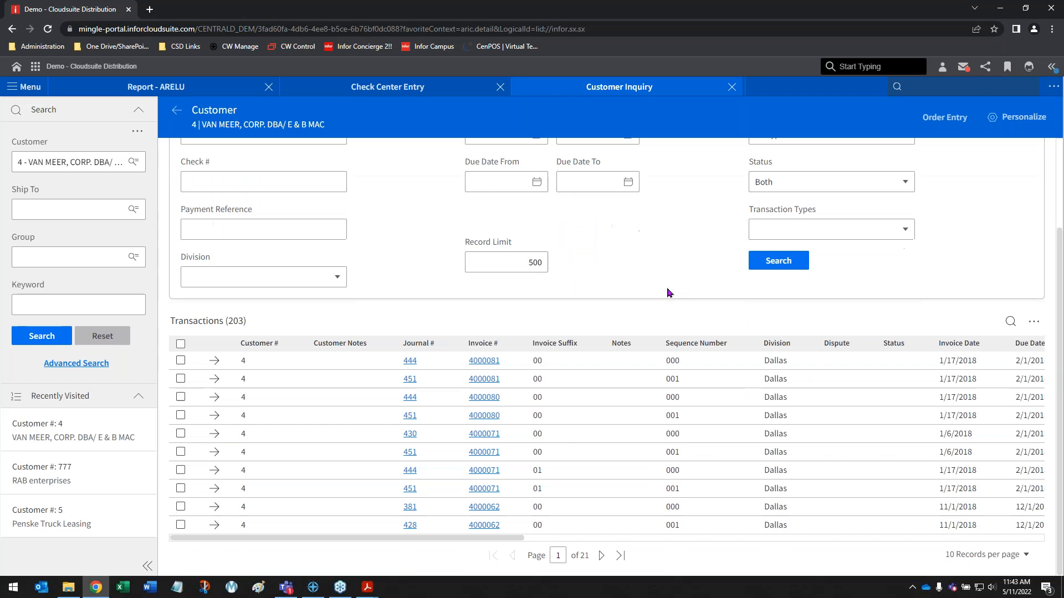
{"action": "left_click", "coordinate": [603, 558]}
{"action": "left_click", "coordinate": [603, 557]}
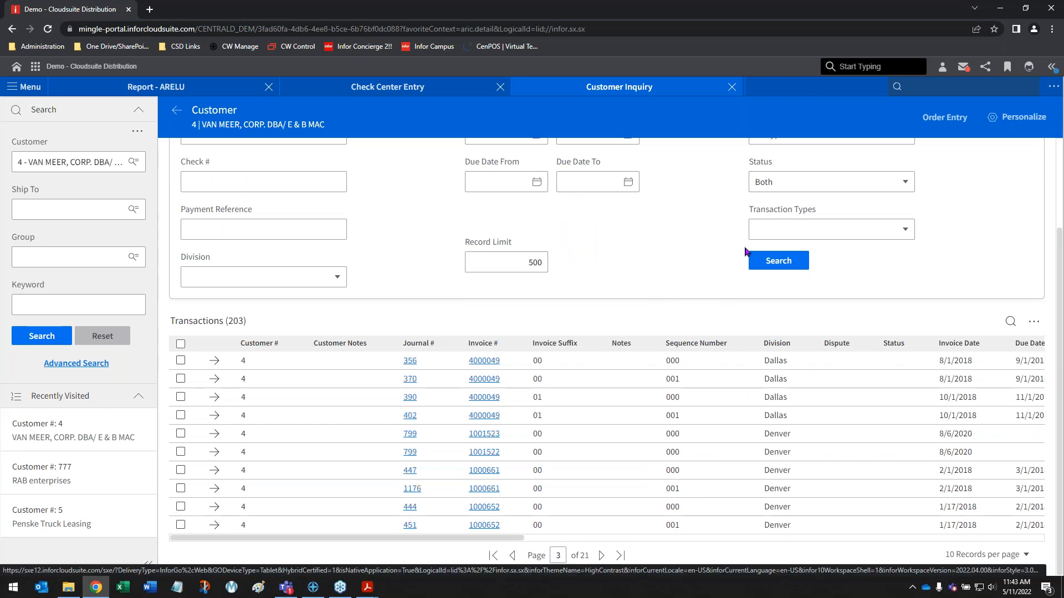
Filter the customer's transactions to the Check Record type and rerun the search.
{"action": "left_click", "coordinate": [804, 185]}
{"action": "left_click", "coordinate": [865, 237]}
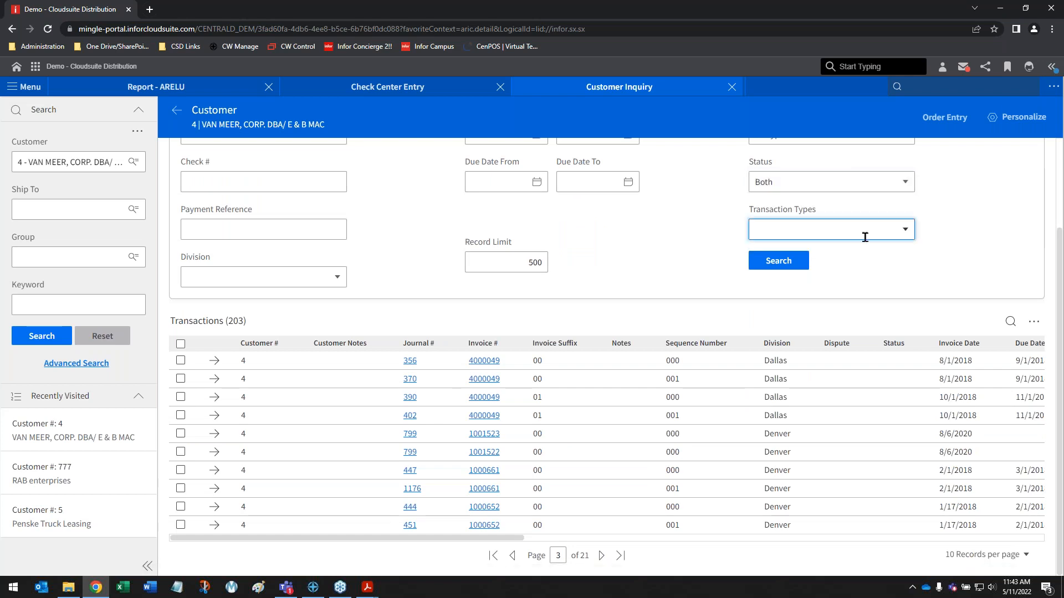
{"action": "scroll", "coordinate": [820, 310], "scroll_direction": "down", "scroll_amount": 3}
{"action": "left_click", "coordinate": [781, 320]}
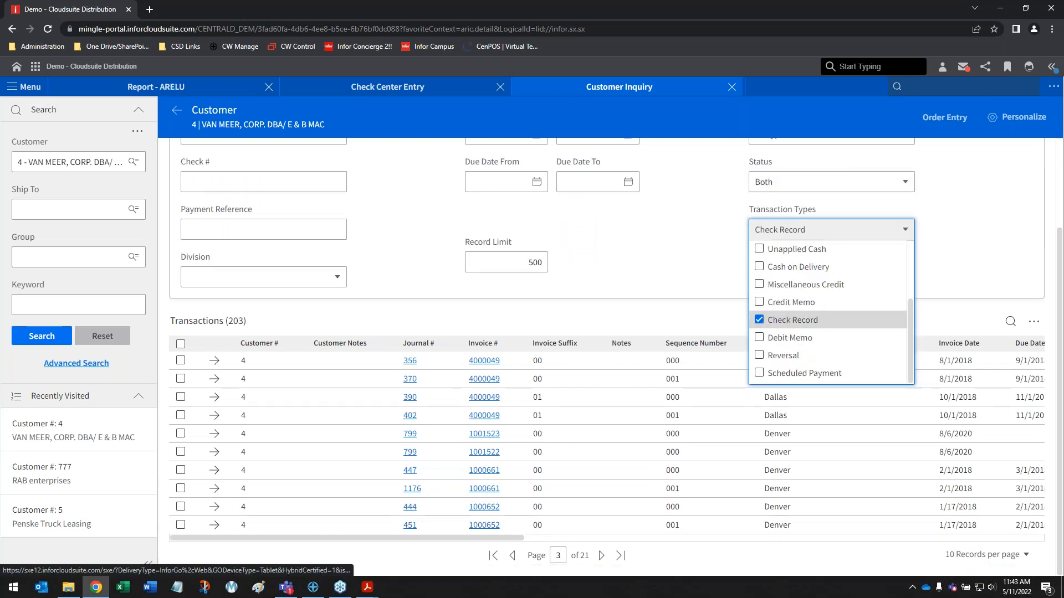
{"action": "left_click", "coordinate": [667, 288]}
{"action": "left_click", "coordinate": [777, 269]}
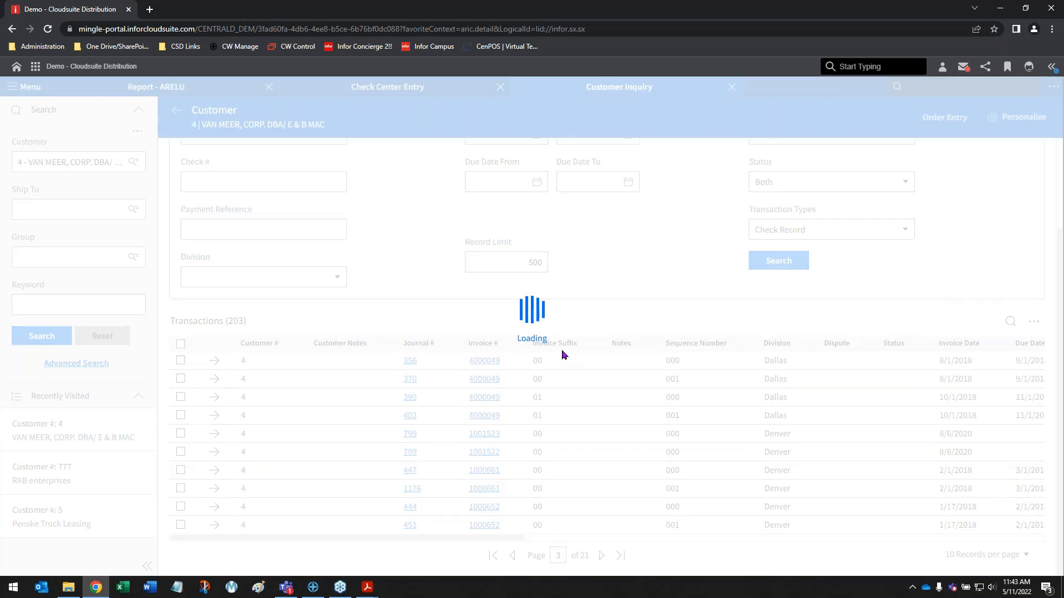
Sort the check records by invoice date with the newest first.
{"action": "scroll", "coordinate": [582, 386], "scroll_direction": "down", "scroll_amount": 2}
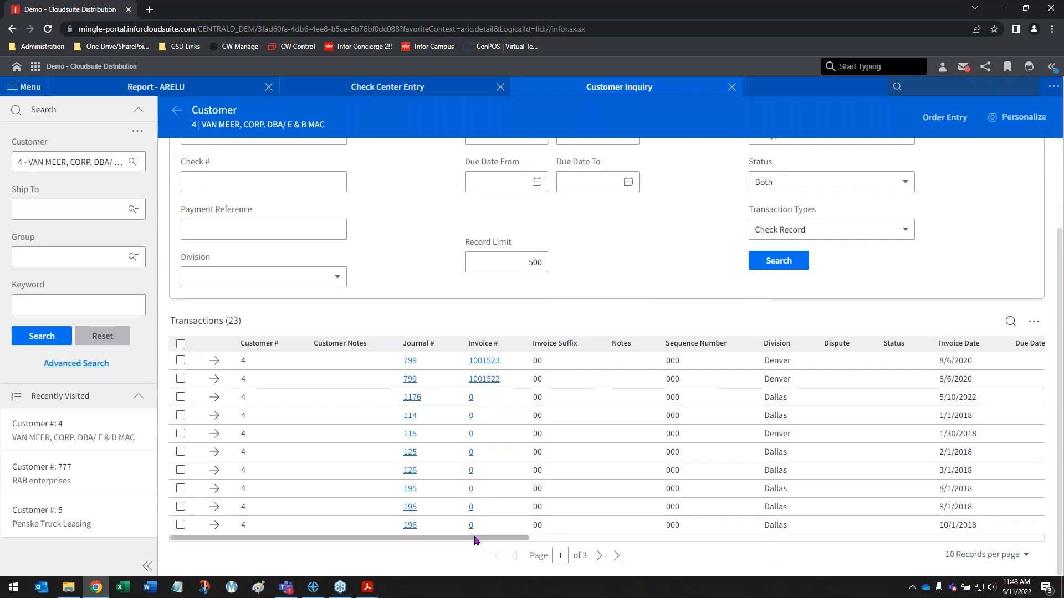
{"action": "left_click_drag", "start_coordinate": [475, 540], "coordinate": [523, 540]}
{"action": "left_click", "coordinate": [863, 351]}
{"action": "left_click", "coordinate": [862, 349]}
{"action": "left_click_drag", "start_coordinate": [448, 541], "coordinate": [282, 540]}
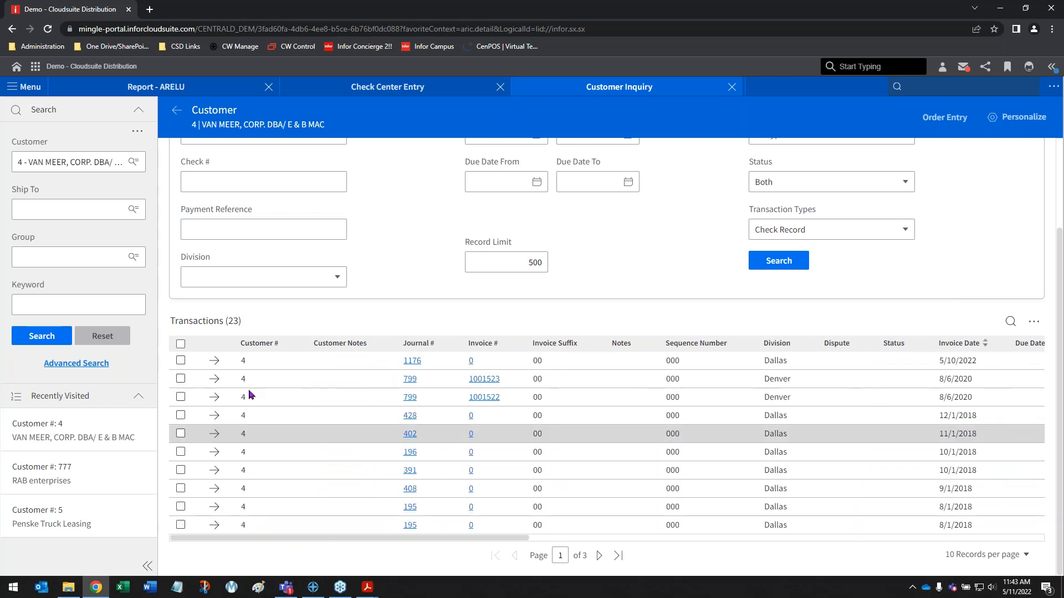
Select the 5/10/2022 check record and compare its ARELU Jrnl 1176 reference with Cash Rec Jrnl 428 on the 12/1/2018 record.
{"action": "left_click", "coordinate": [180, 361]}
{"action": "left_click_drag", "start_coordinate": [355, 561], "coordinate": [677, 565]}
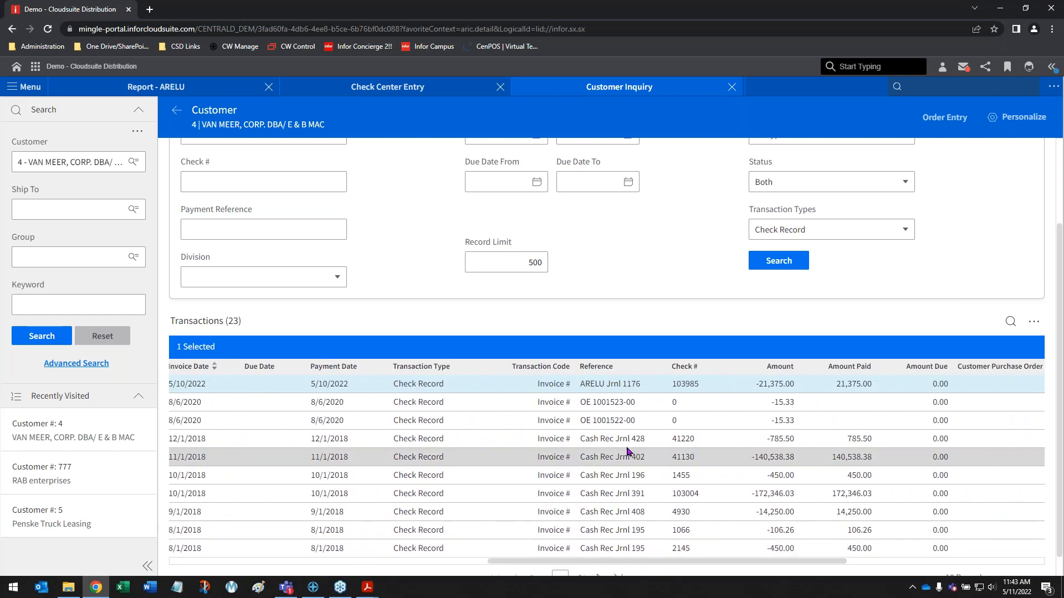
{"action": "left_click_drag", "start_coordinate": [580, 384], "coordinate": [643, 386]}
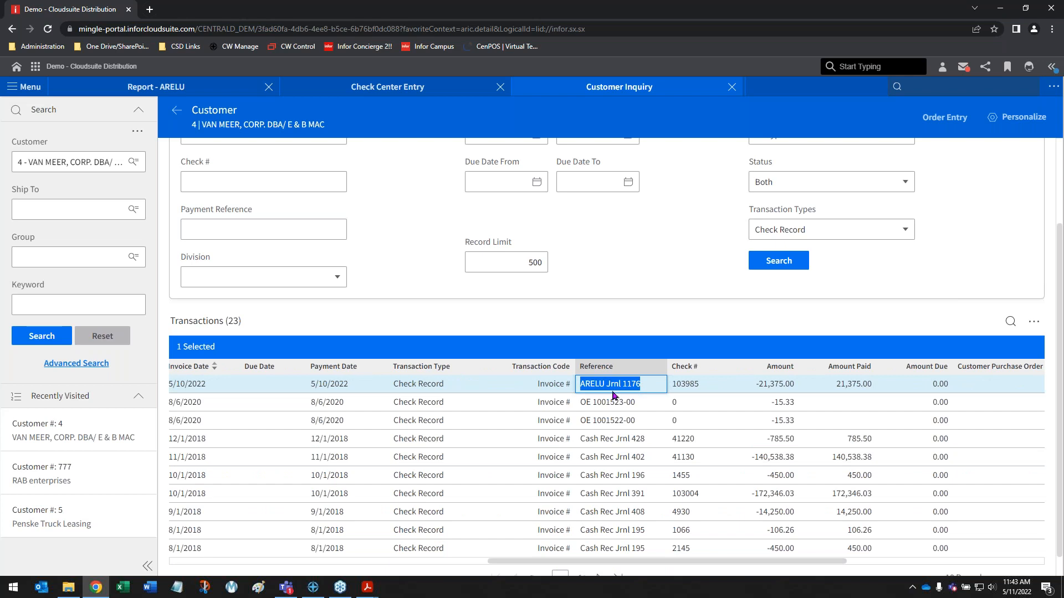
{"action": "left_click_drag", "start_coordinate": [580, 440], "coordinate": [655, 444]}
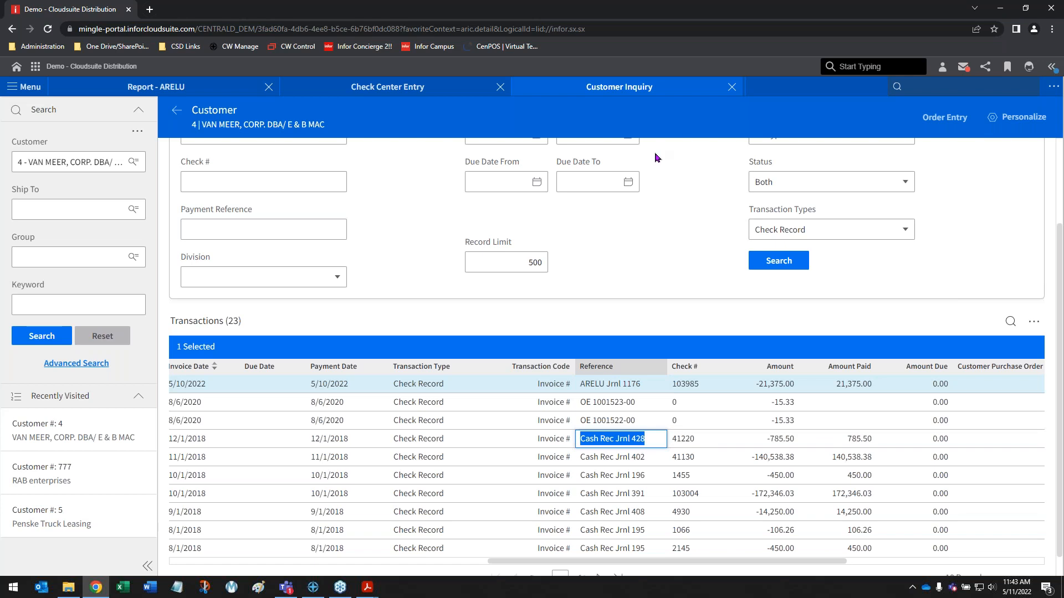